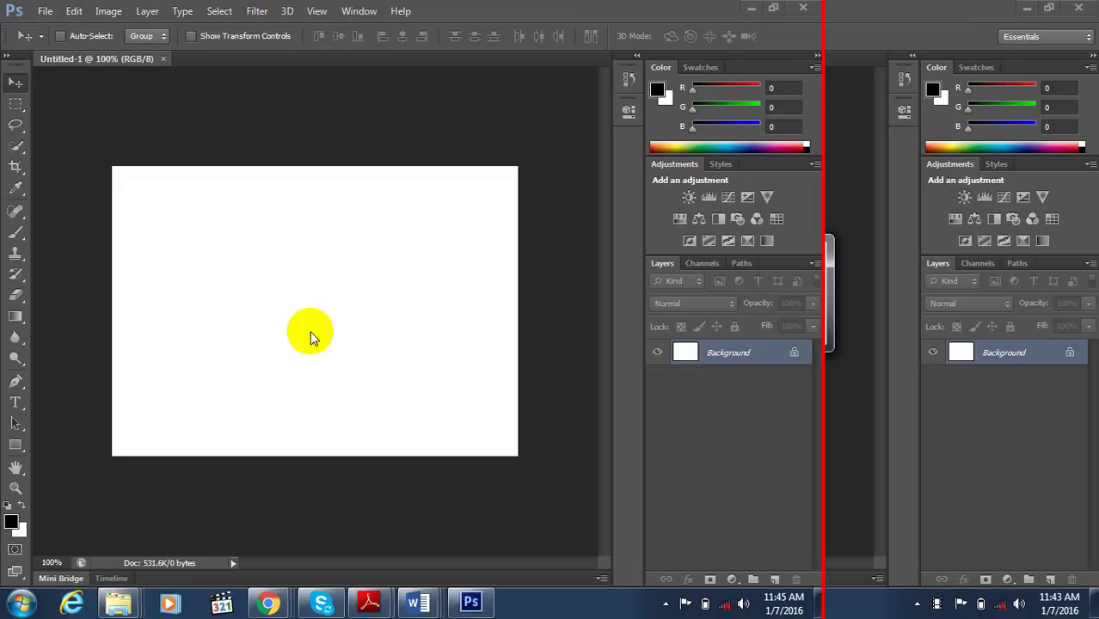
- Create a new document named Picture using the Default Photoshop Size preset
{"action": "left_click", "coordinate": [45, 12]}
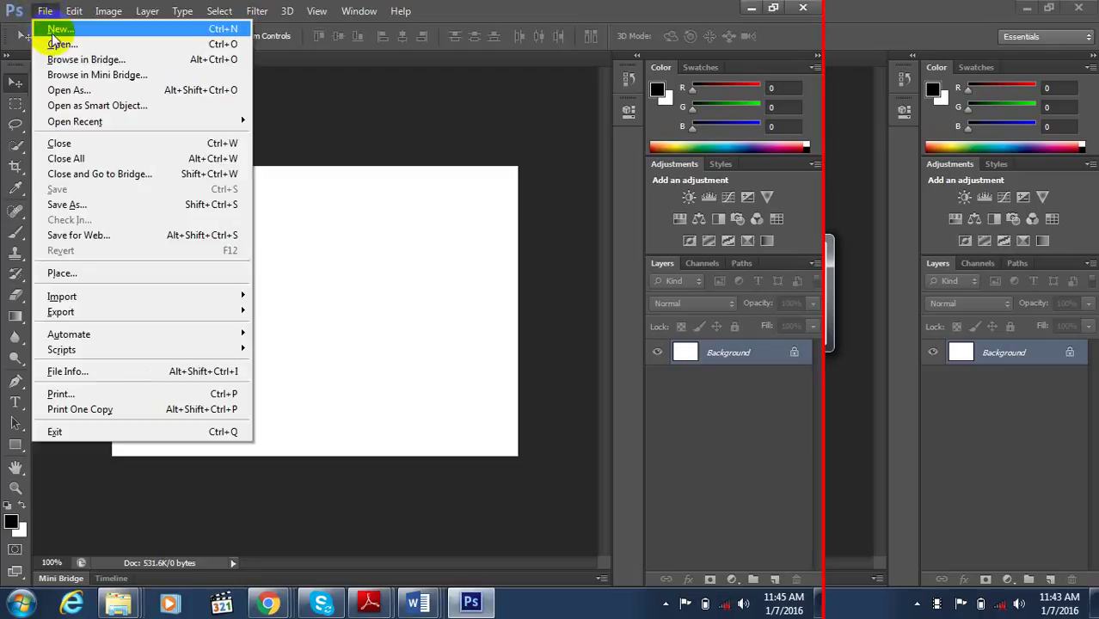
{"action": "left_click", "coordinate": [53, 33]}
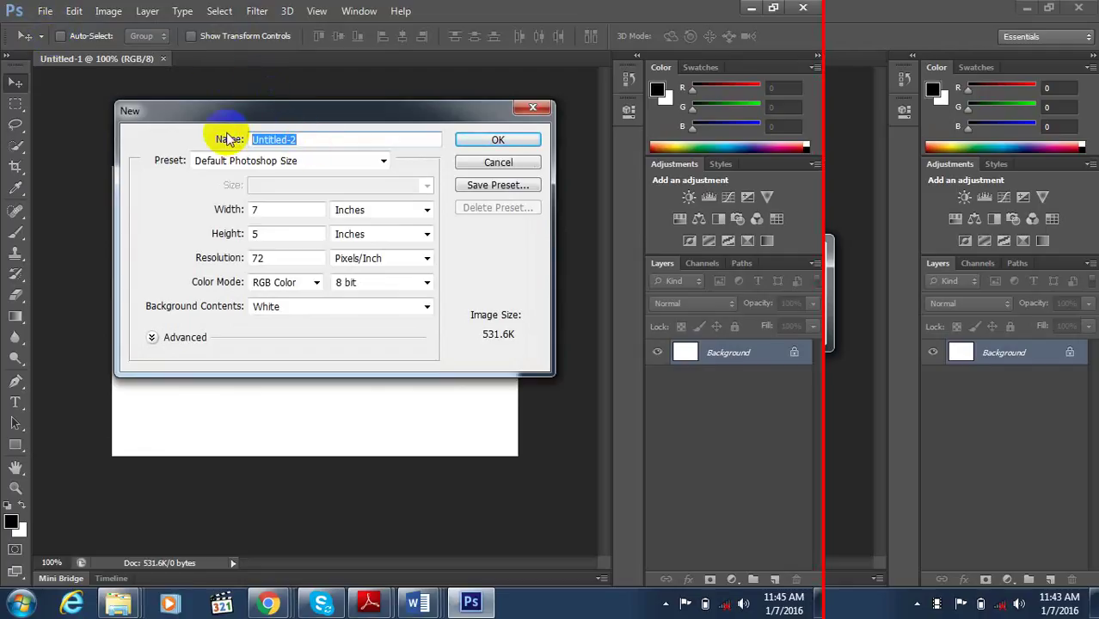
{"action": "type", "text": "Picture"}
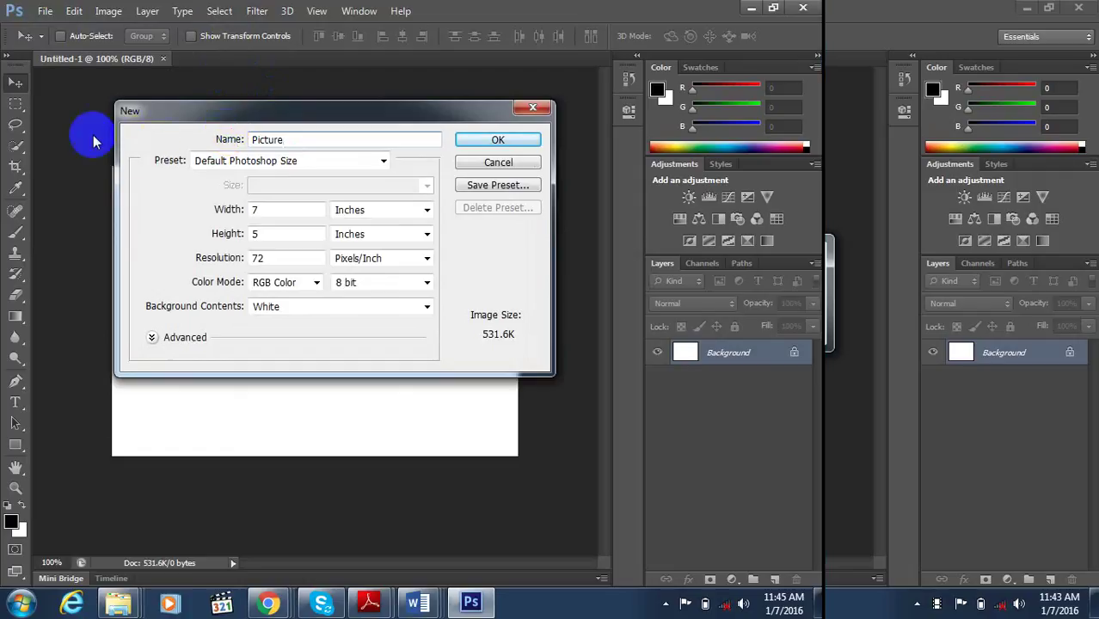
{"action": "left_click", "coordinate": [245, 163]}
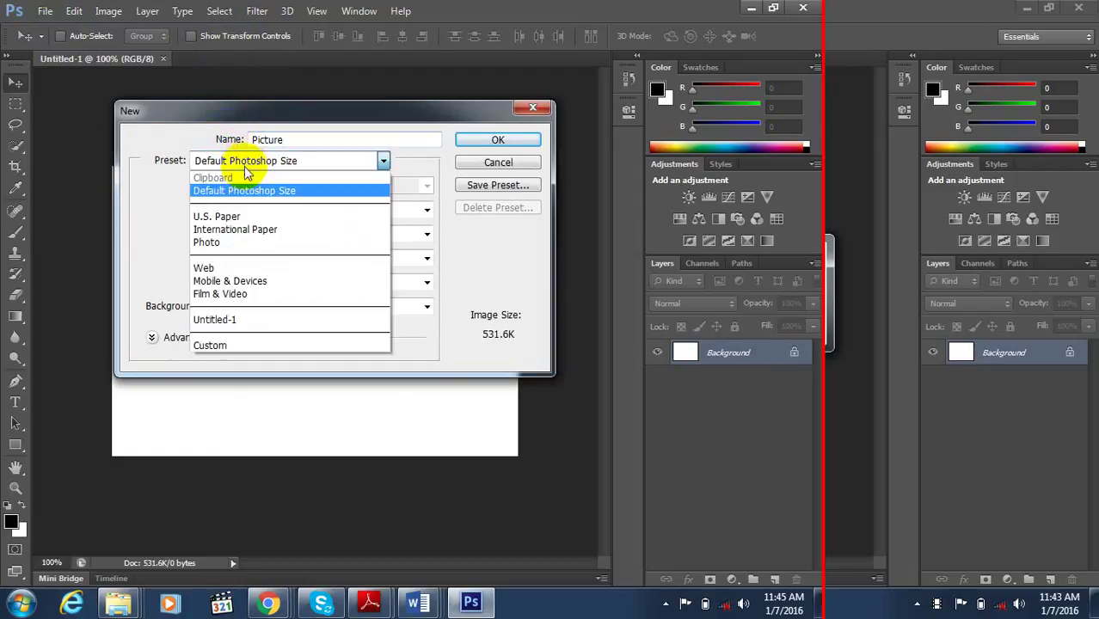
{"action": "left_click", "coordinate": [228, 192]}
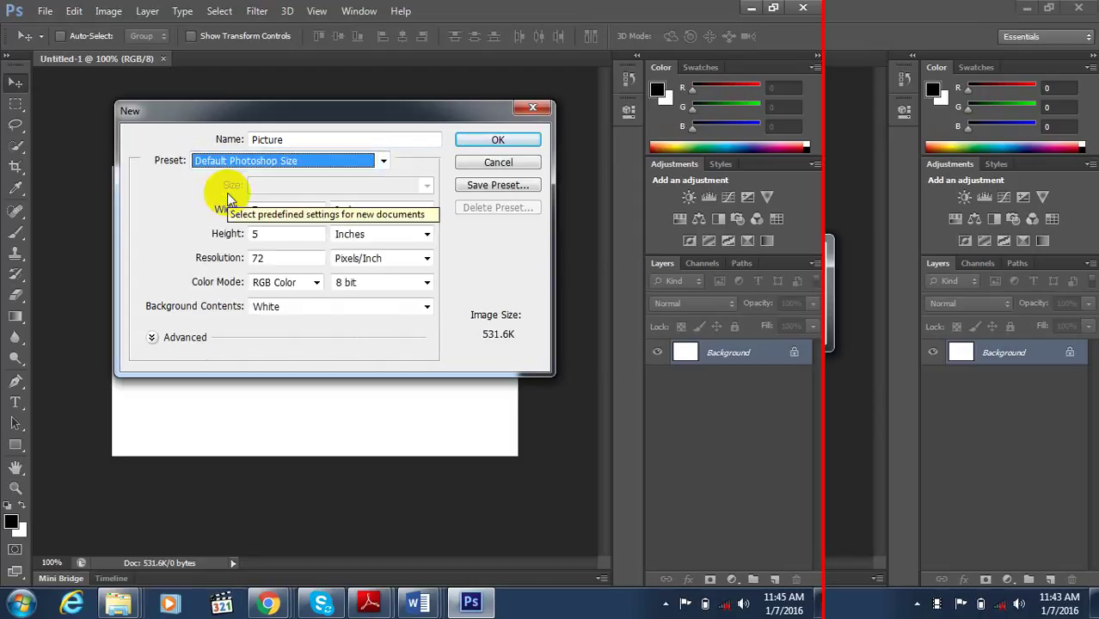
{"action": "left_click", "coordinate": [255, 156]}
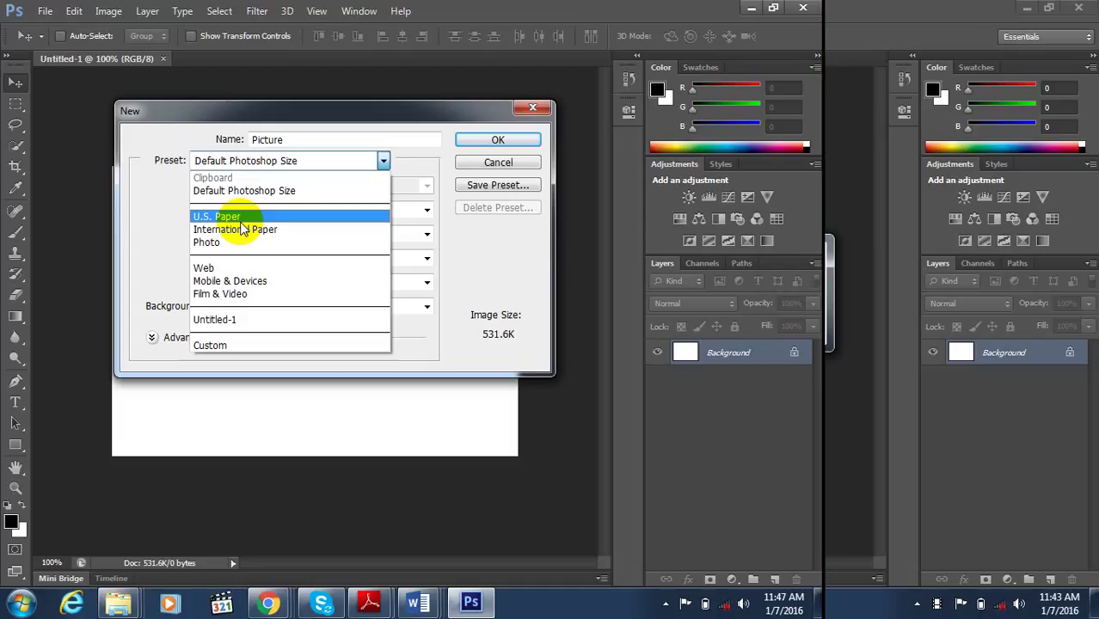
{"action": "left_click", "coordinate": [497, 142]}
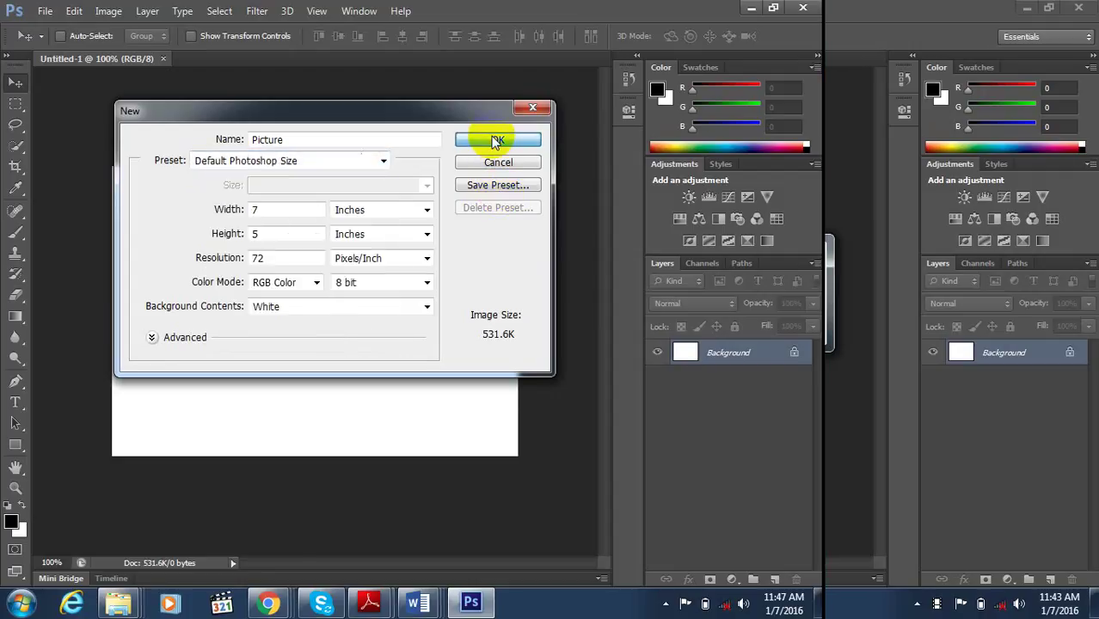
{"action": "left_click", "coordinate": [496, 142]}
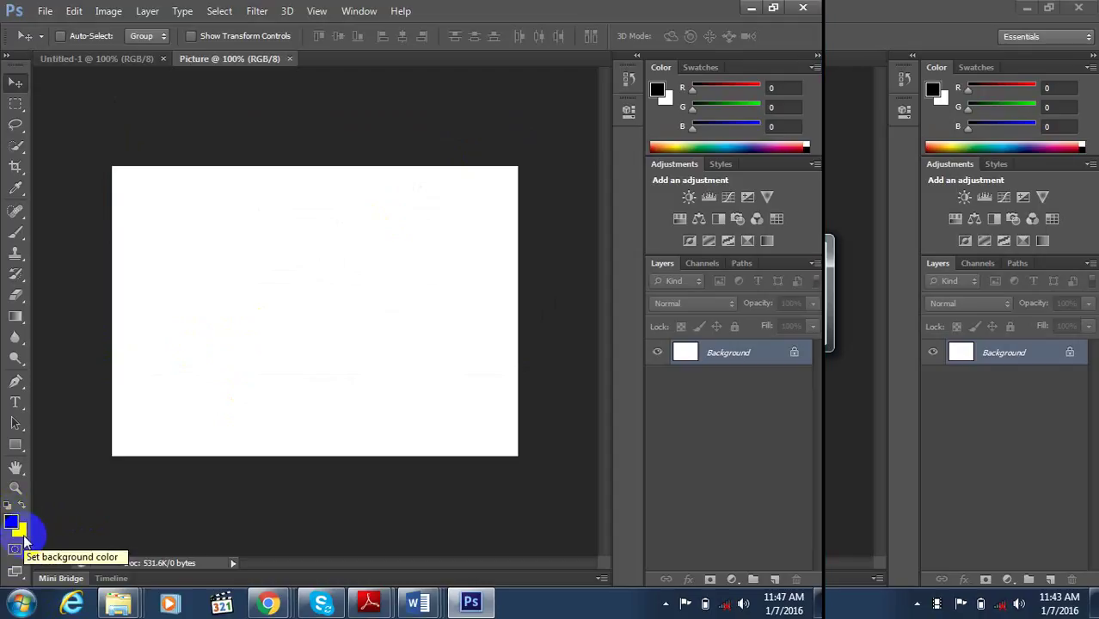
- Open the foreground colour for editing and set its RGB values to 255, 255, 255
{"action": "left_click", "coordinate": [12, 522]}
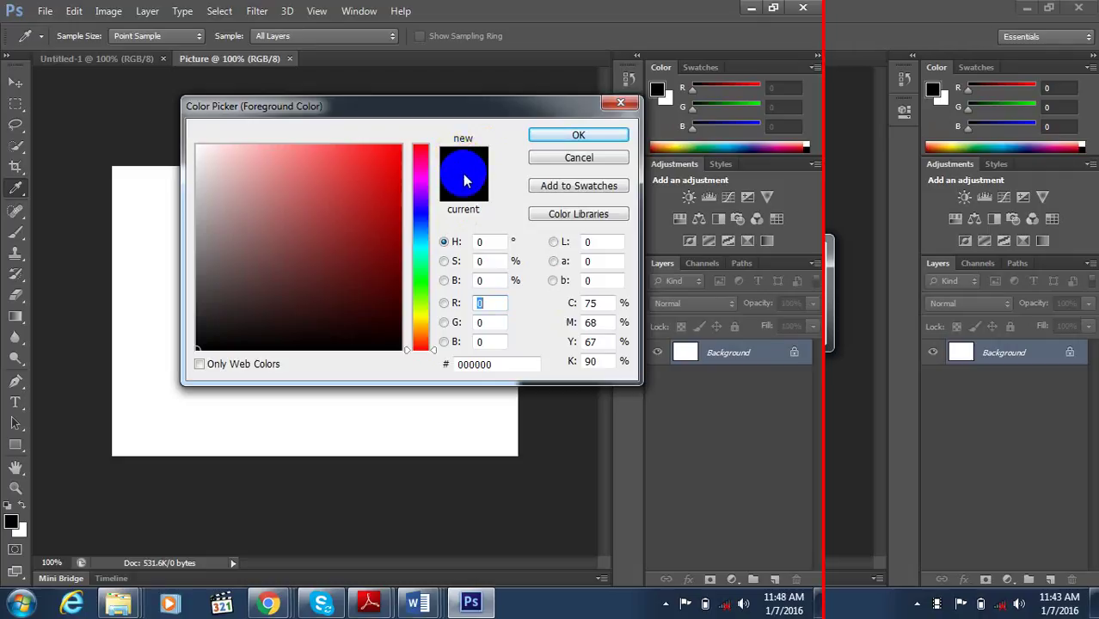
{"action": "type", "text": "255"}
{"action": "key", "text": "Tab"}
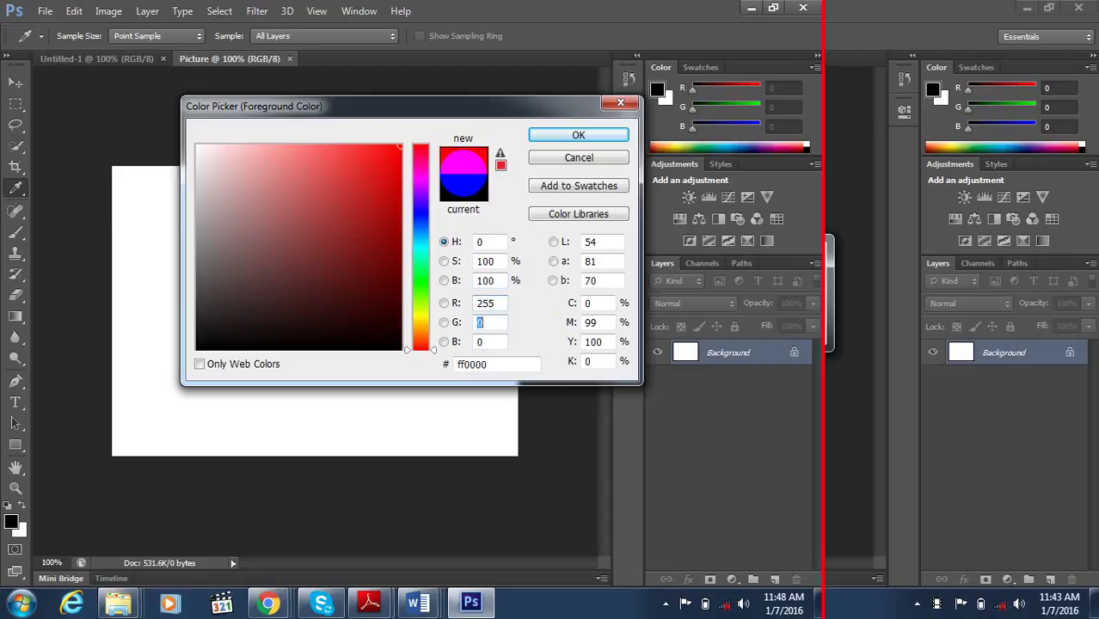
{"action": "type", "text": "255"}
{"action": "key", "text": "Tab"}
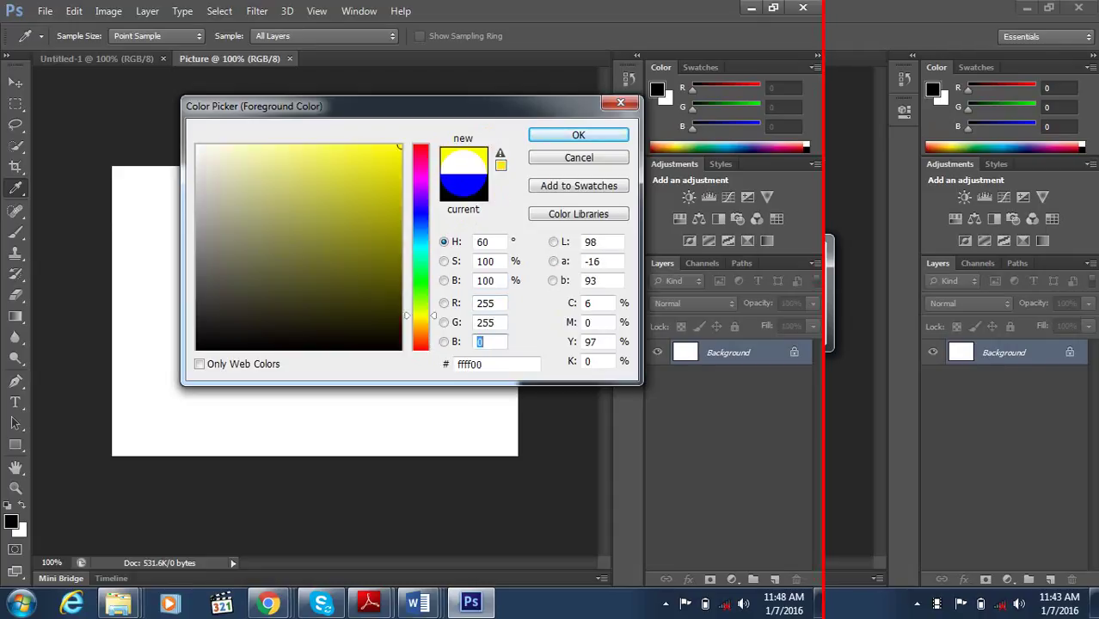
{"action": "type", "text": "255"}
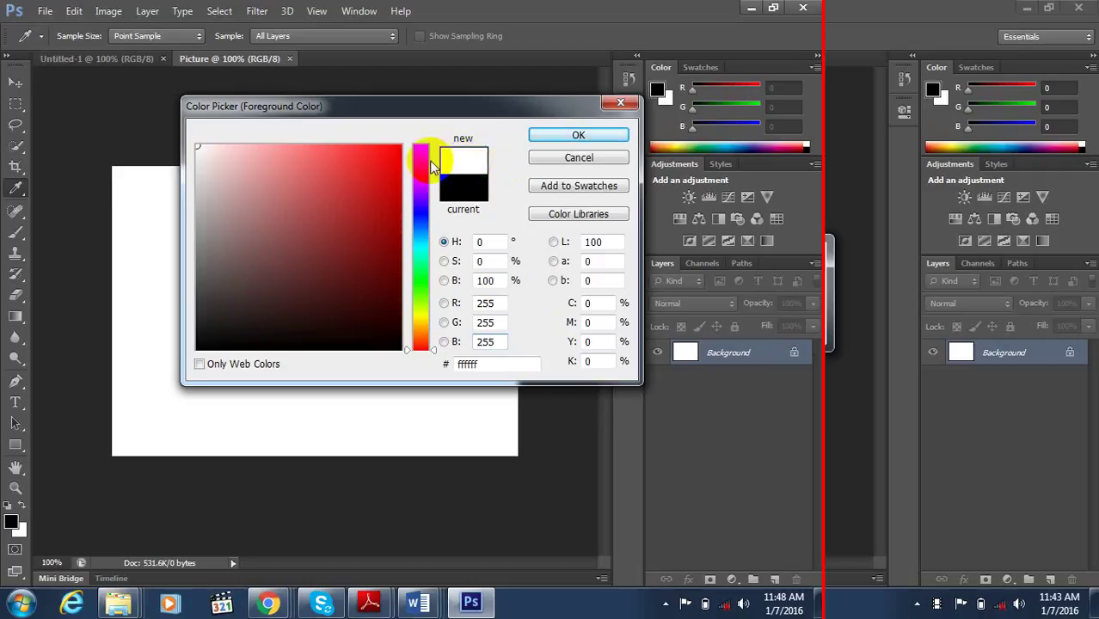
- Pick a medium green, hex 15ab23, as the new foreground colour by changing the hue and shade
{"action": "left_click", "coordinate": [389, 178]}
{"action": "left_click_drag", "start_coordinate": [414, 190], "coordinate": [418, 278]}
{"action": "left_click", "coordinate": [386, 225]}
{"action": "left_click", "coordinate": [376, 212]}
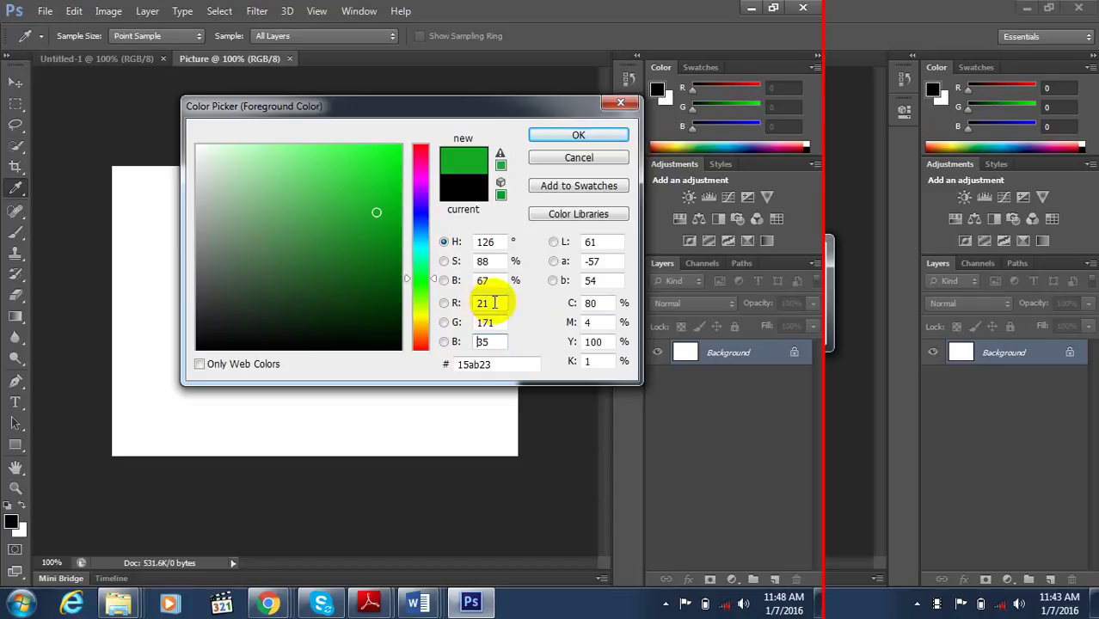
{"action": "left_click", "coordinate": [495, 364]}
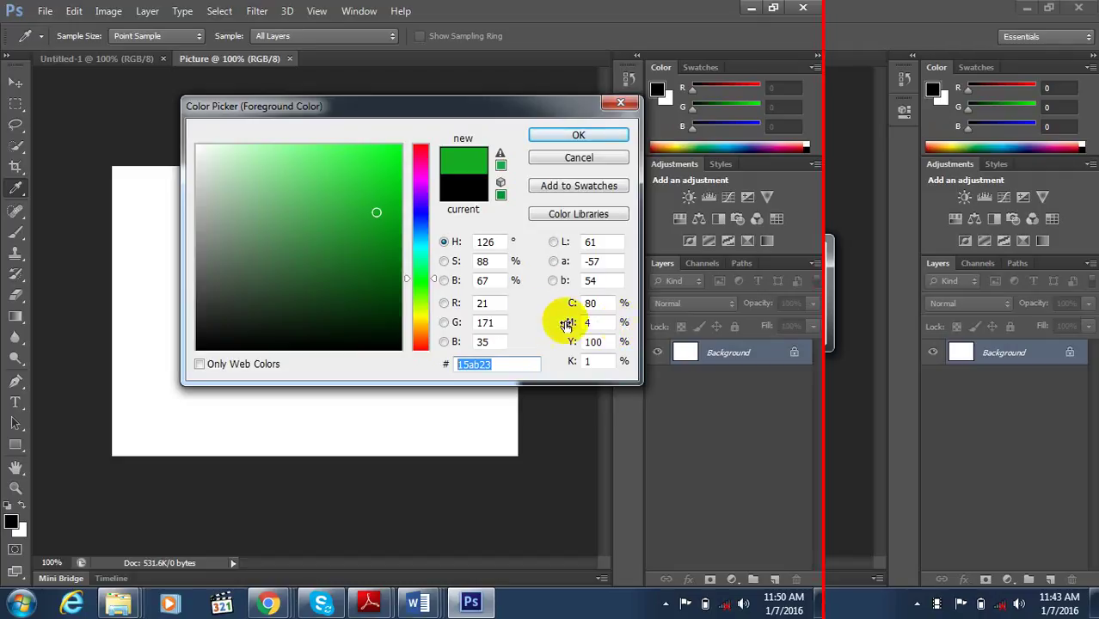
- Set the foreground colour's cyan, magenta, yellow and black values all to 0%
{"action": "left_click", "coordinate": [611, 308]}
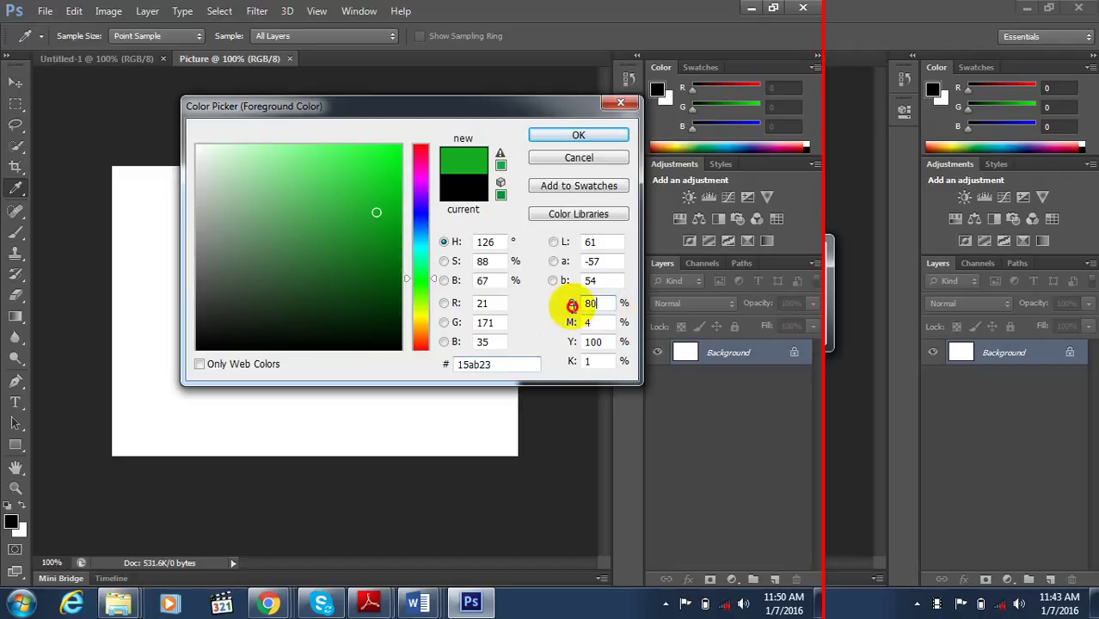
{"action": "type", "text": "0"}
{"action": "key", "text": "Tab"}
{"action": "type", "text": "0"}
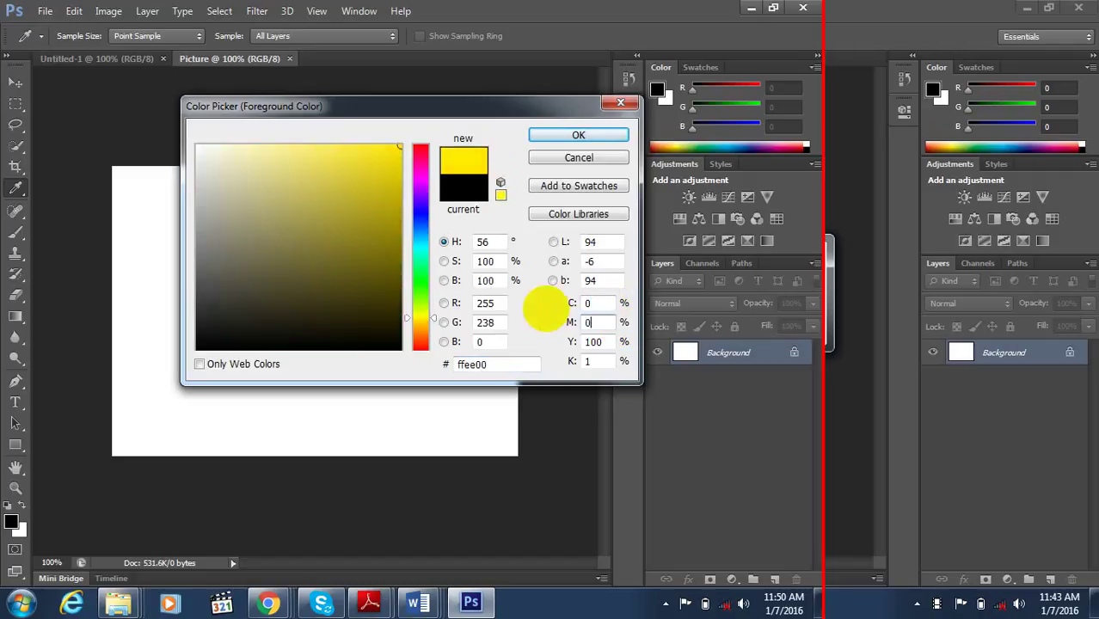
{"action": "key", "text": "Tab"}
{"action": "type", "text": "0"}
{"action": "key", "text": "Tab"}
{"action": "type", "text": "0"}
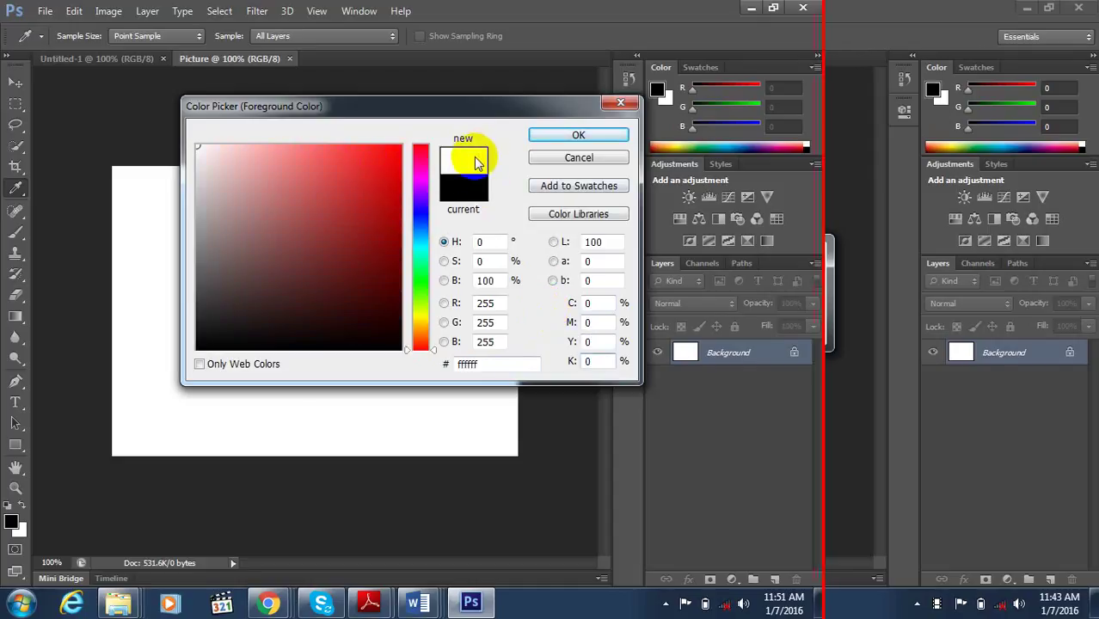
- Set the foreground colour's cyan, magenta, yellow and black values all to 100%
{"action": "key", "text": "shift+Tab"}
{"action": "key", "text": "shift+Tab"}
{"action": "key", "text": "shift+Tab"}
{"action": "type", "text": "100"}
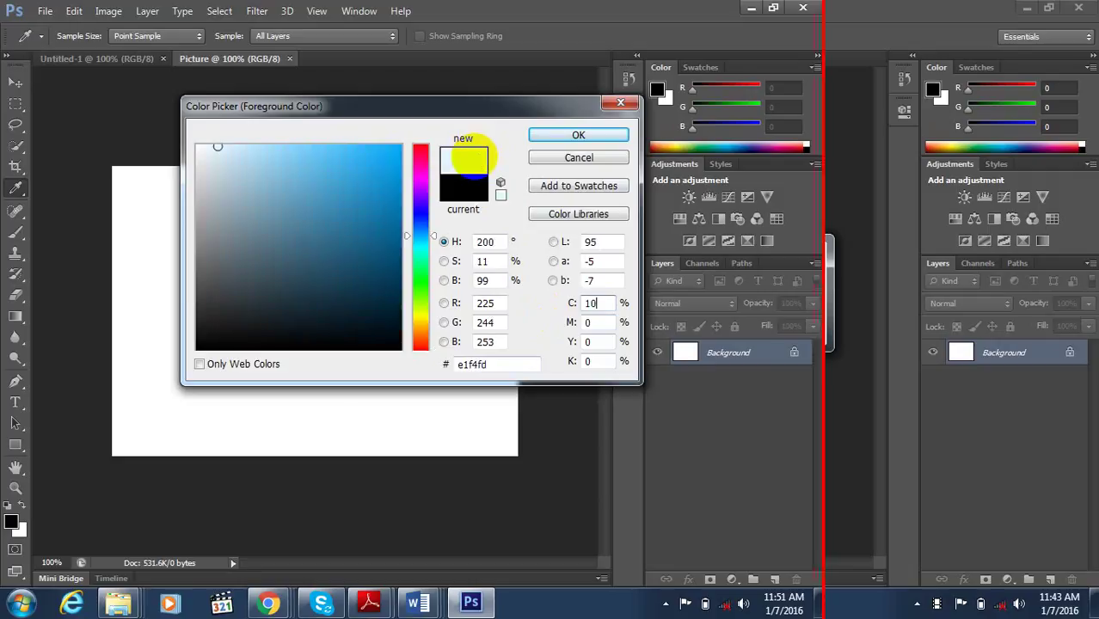
{"action": "key", "text": "Tab"}
{"action": "type", "text": "100"}
{"action": "key", "text": "Tab"}
{"action": "type", "text": "100"}
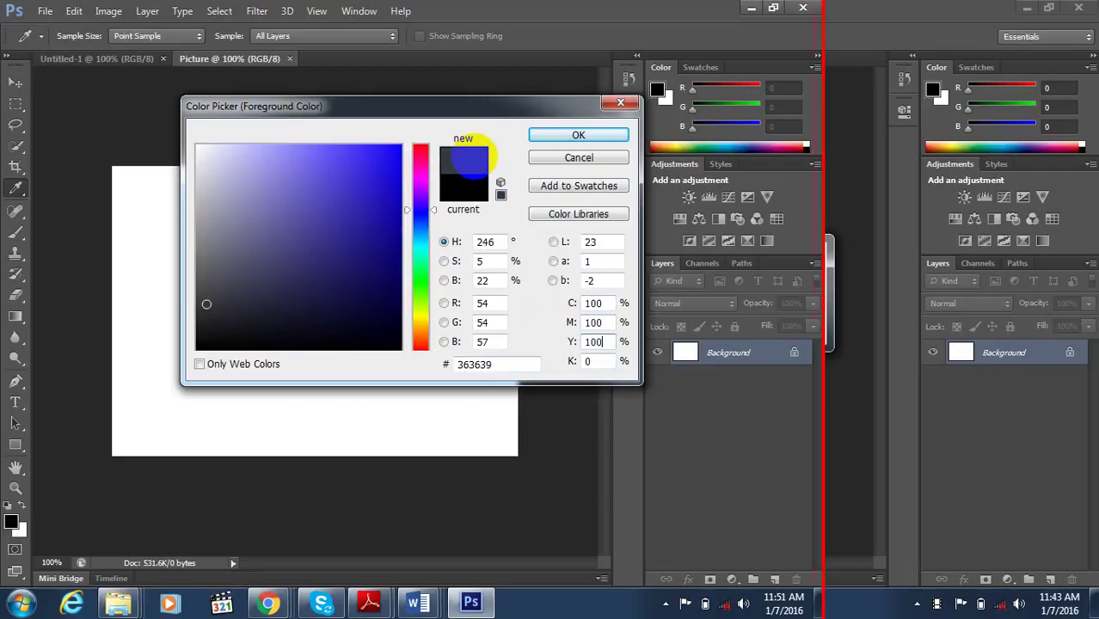
{"action": "key", "text": "Tab"}
{"action": "type", "text": "100"}
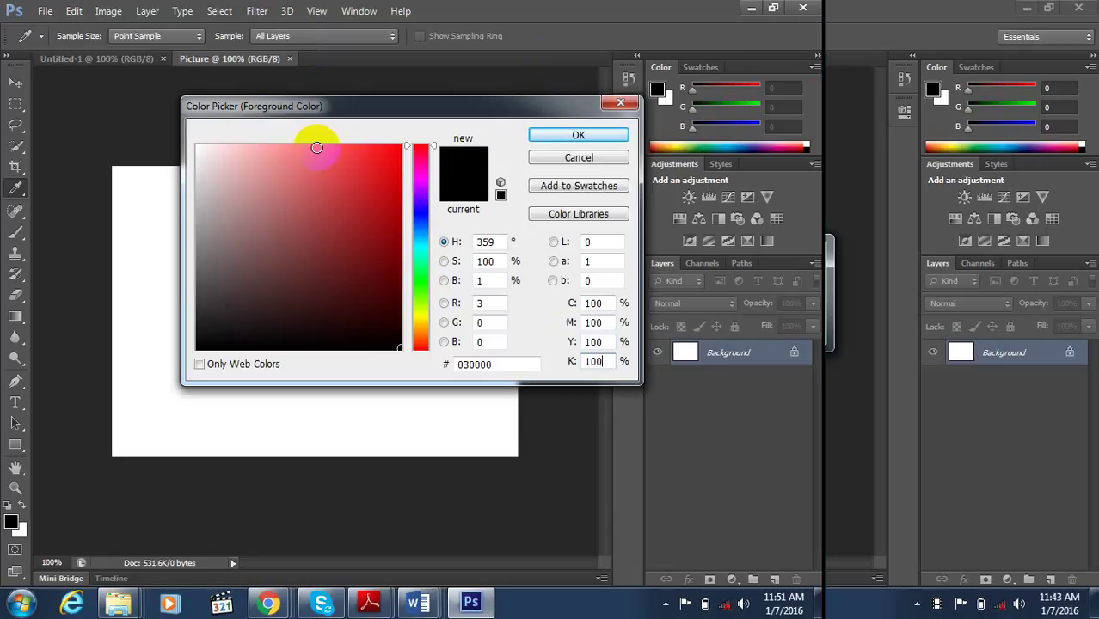
- Reduce the foreground colour to pure cyan by setting magenta, yellow and black to 0%
{"action": "key", "text": "shift+Tab"}
{"action": "key", "text": "shift+Tab"}
{"action": "key", "text": "shift+Tab"}
{"action": "key", "text": "Tab"}
{"action": "type", "text": "0"}
{"action": "key", "text": "Tab"}
{"action": "type", "text": "0"}
{"action": "key", "text": "Tab"}
{"action": "type", "text": "0"}
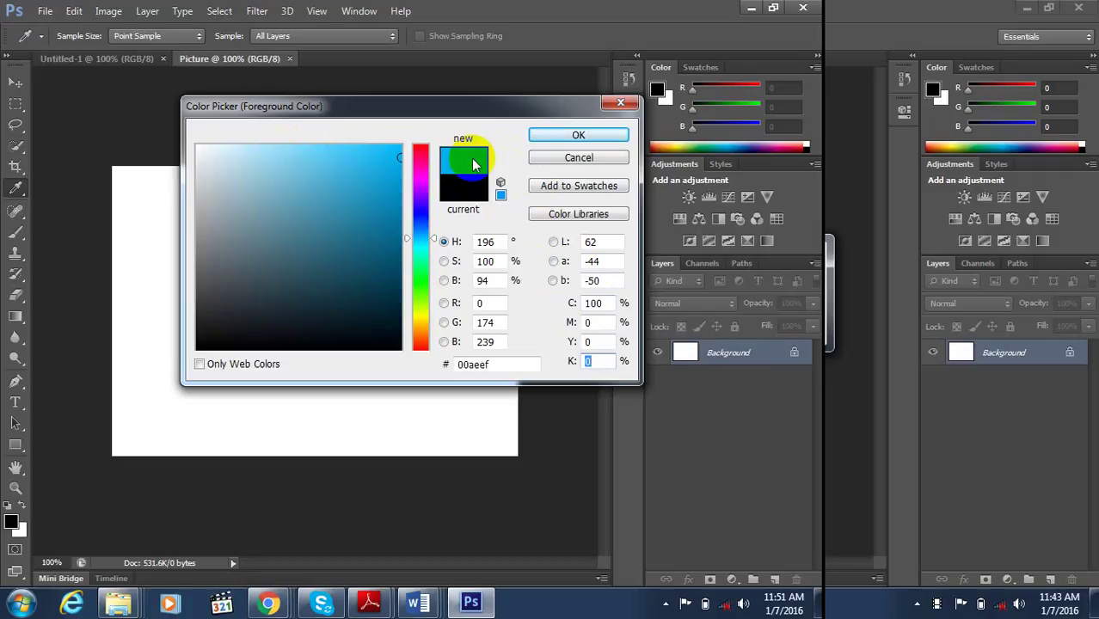
- Change the foreground colour to pure magenta with cyan 0% and magenta 100%
{"action": "left_click", "coordinate": [610, 303]}
{"action": "type", "text": "0"}
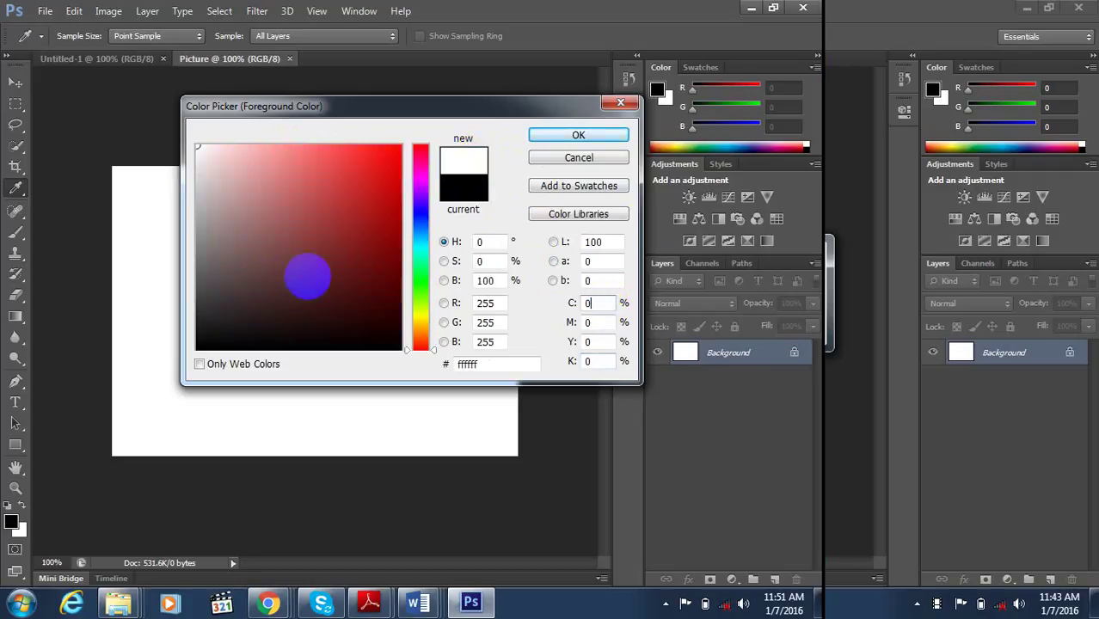
{"action": "key", "text": "Tab"}
{"action": "type", "text": "100"}
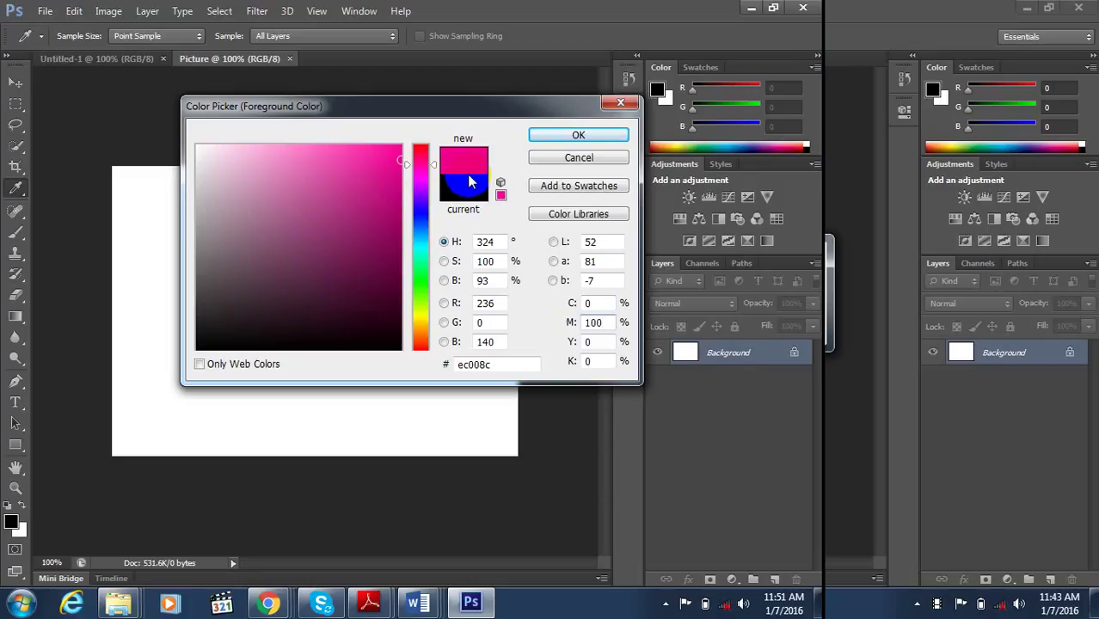
- Change the foreground colour to pure yellow with magenta 0%, yellow 100% and black 0%
{"action": "key", "text": "BackSpace"}
{"action": "key", "text": "BackSpace"}
{"action": "key", "text": "BackSpace"}
{"action": "type", "text": "0"}
{"action": "key", "text": "Tab"}
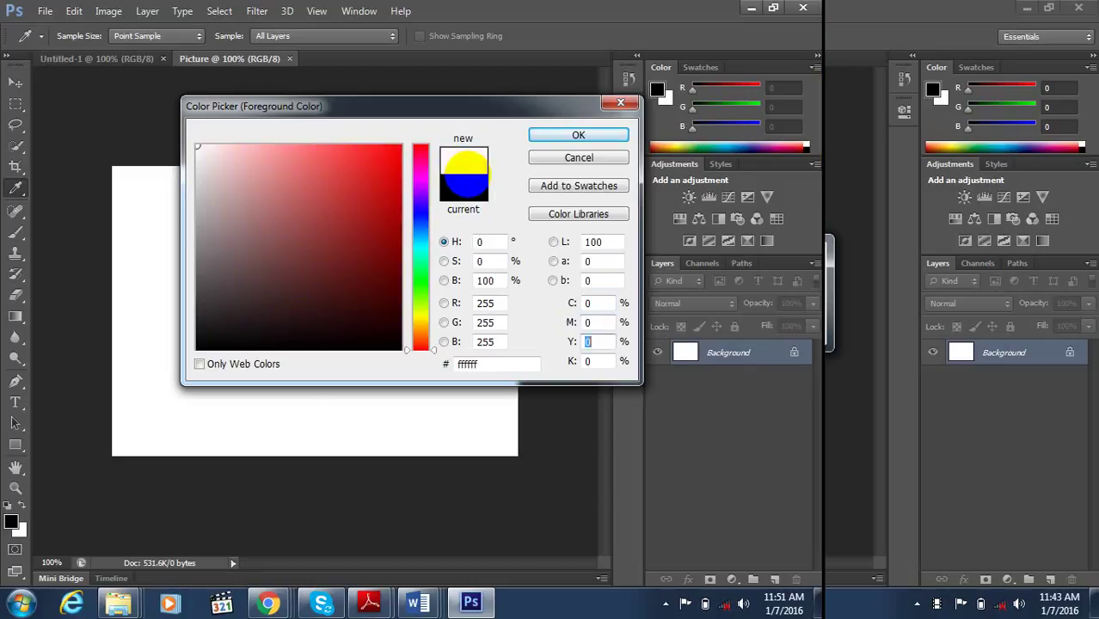
{"action": "type", "text": "100"}
{"action": "key", "text": "Tab"}
{"action": "type", "text": "1"}
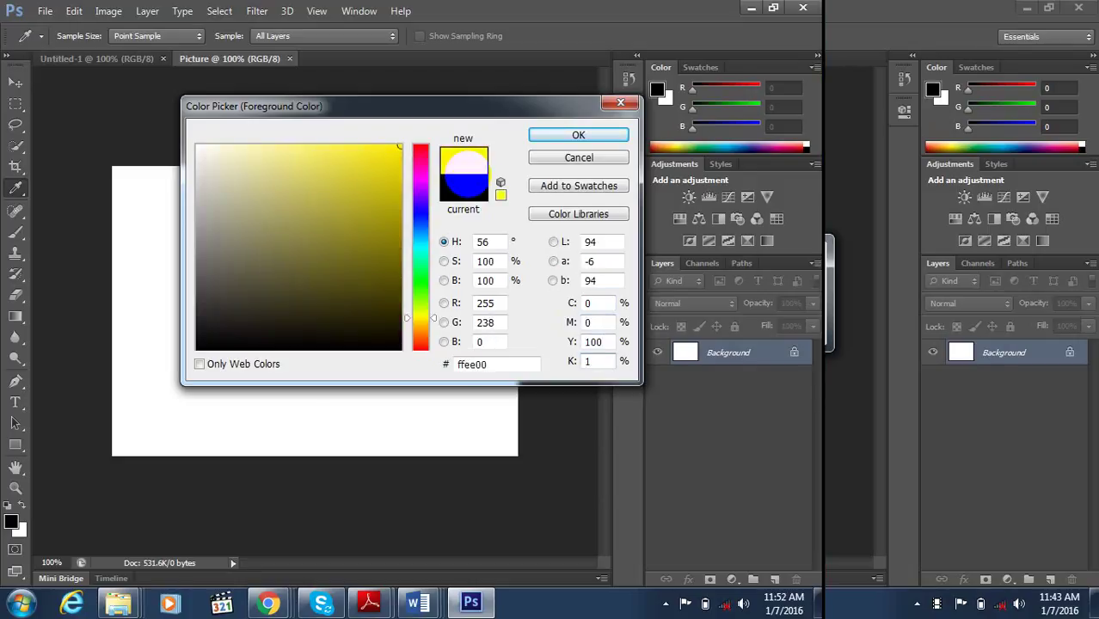
{"action": "key", "text": "BackSpace"}
{"action": "type", "text": "0"}
- Set the foreground colour's yellow value to 0% and its black value to 100%
{"action": "key", "text": "shift+Tab"}
{"action": "type", "text": "0"}
{"action": "key", "text": "Tab"}
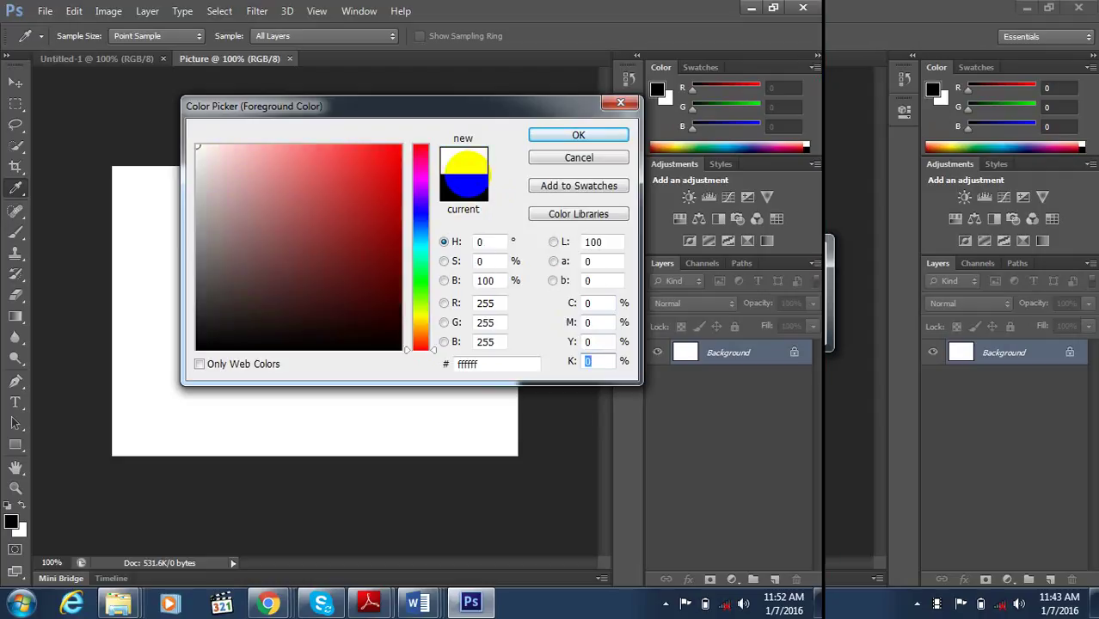
{"action": "type", "text": "100"}
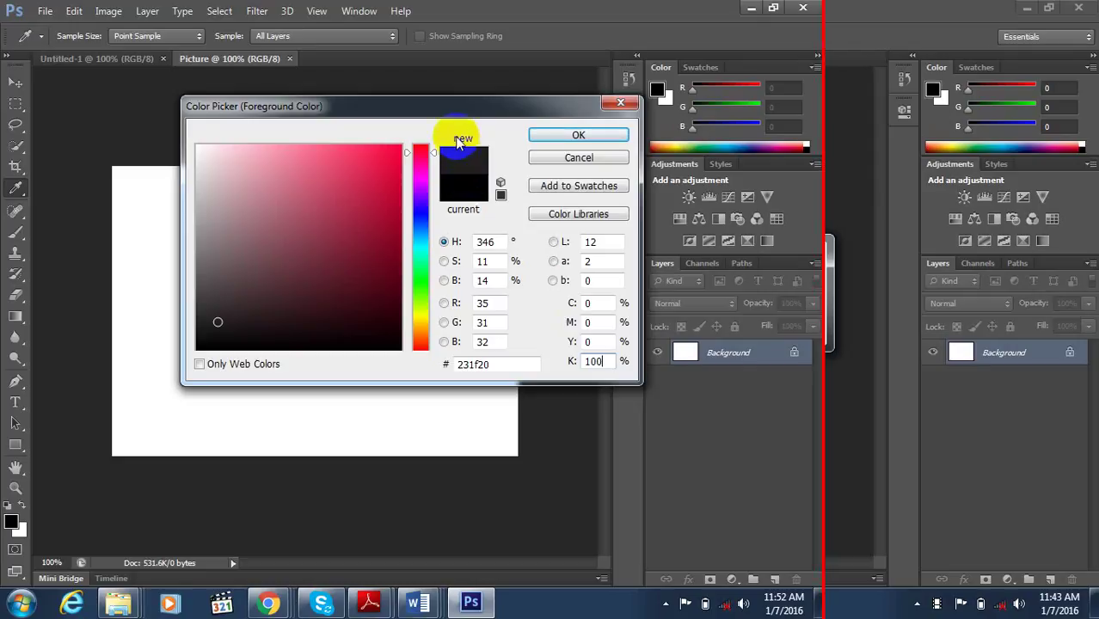
- Pick a bright yellow-green, hex c8e40f, as the foreground colour and apply it
{"action": "left_click", "coordinate": [421, 311]}
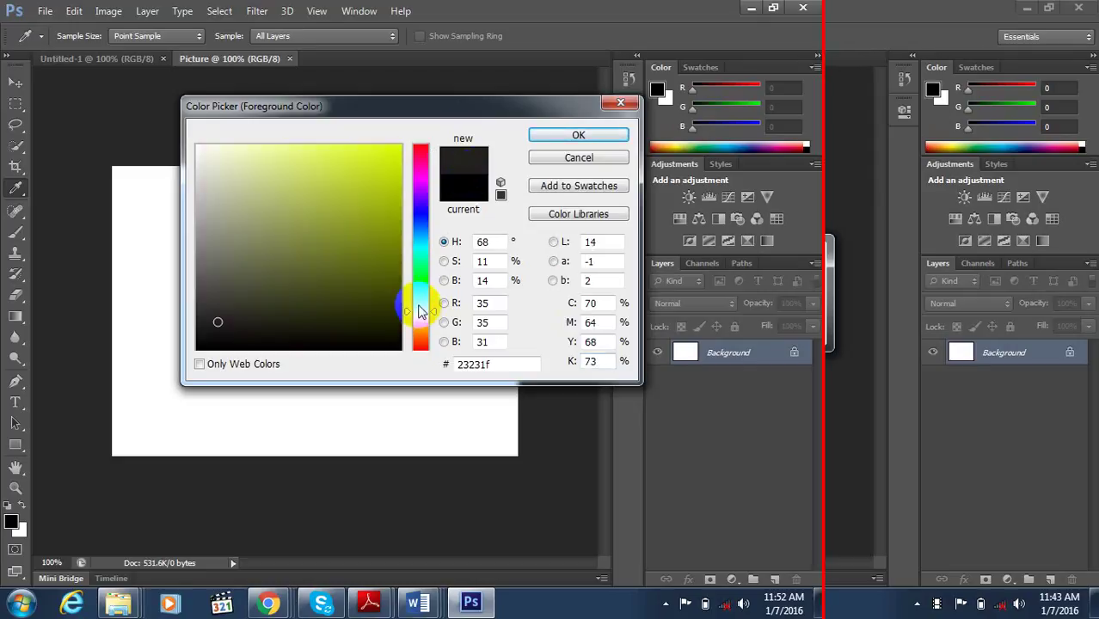
{"action": "left_click", "coordinate": [387, 157]}
{"action": "left_click_drag", "start_coordinate": [387, 157], "coordinate": [387, 166]}
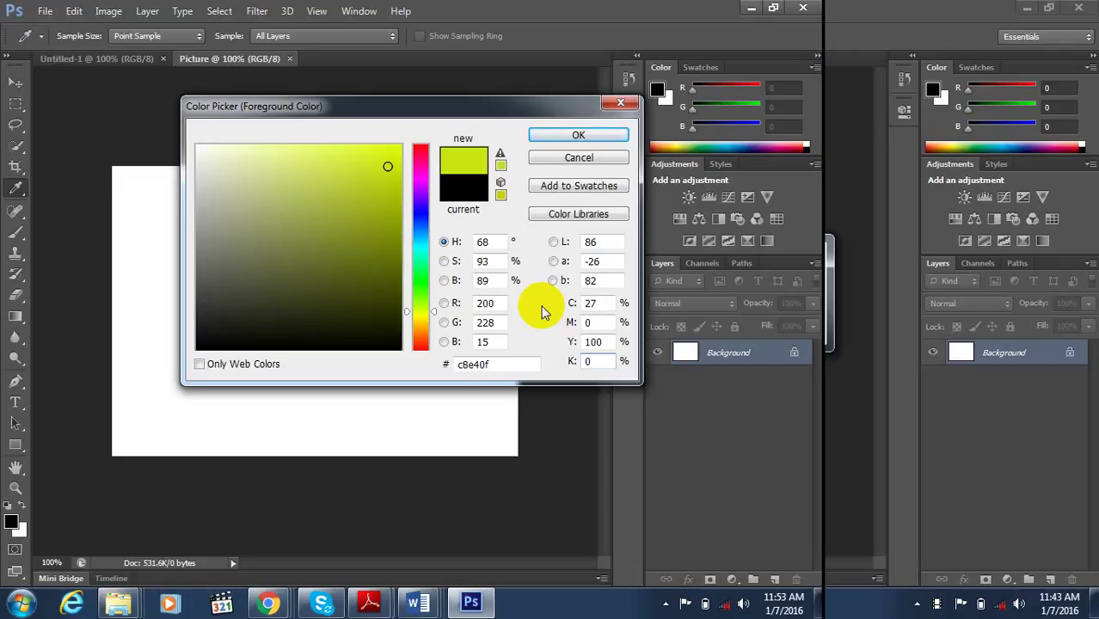
{"action": "left_click", "coordinate": [575, 136]}
{"action": "key", "text": "v"}
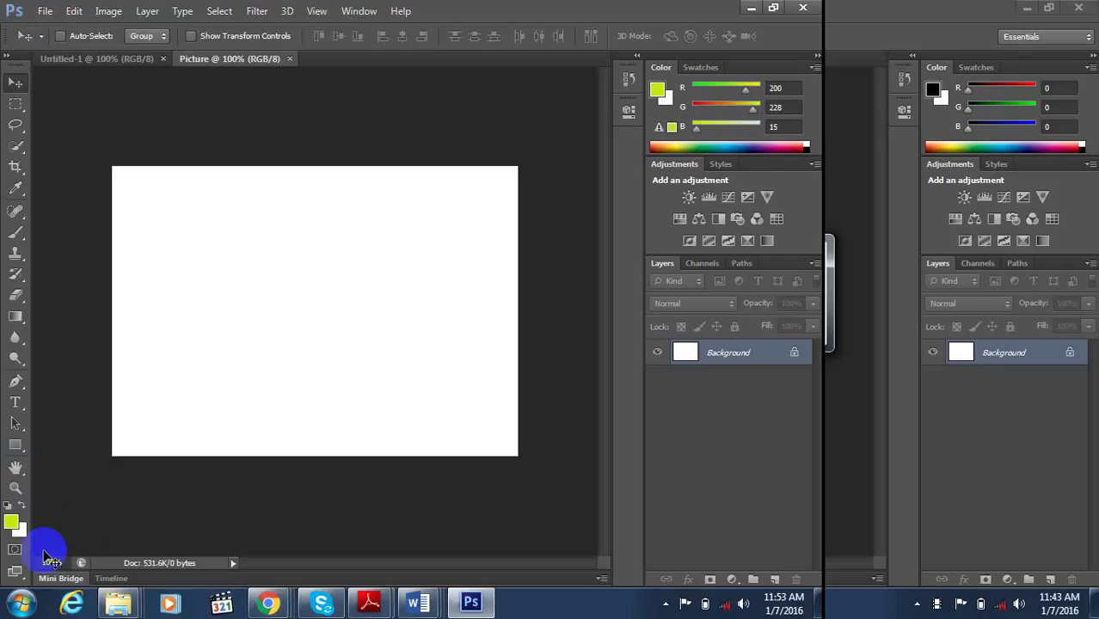
- Swap the foreground and background colours back and forth, ending with yellow-green in the foreground
{"action": "left_click", "coordinate": [22, 504]}
{"action": "left_click", "coordinate": [22, 505]}
{"action": "left_click", "coordinate": [22, 505]}
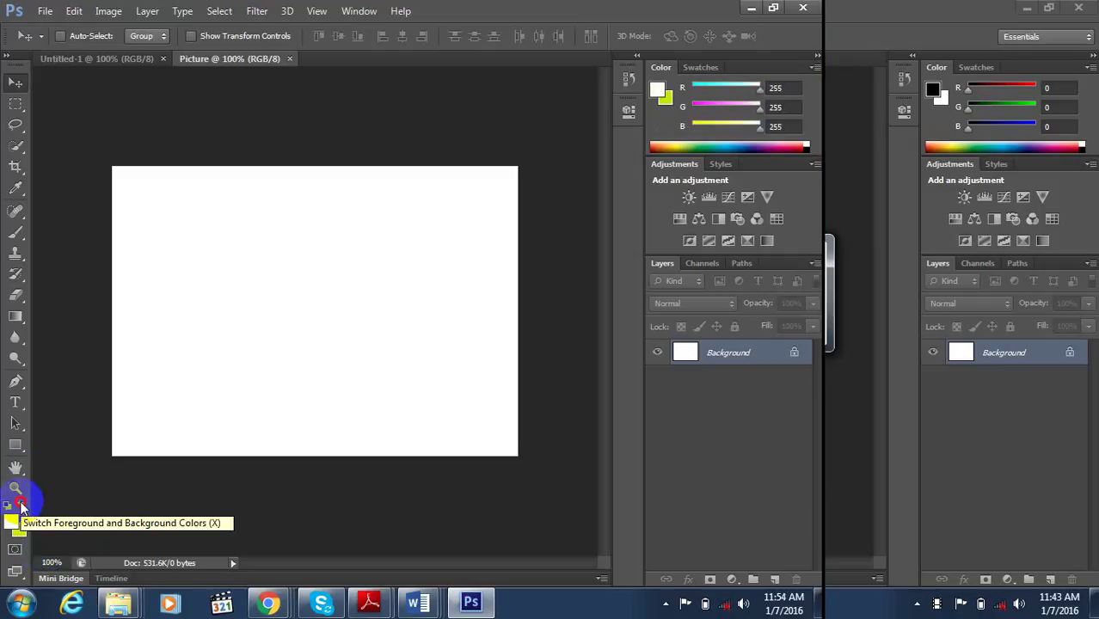
{"action": "left_click", "coordinate": [22, 504]}
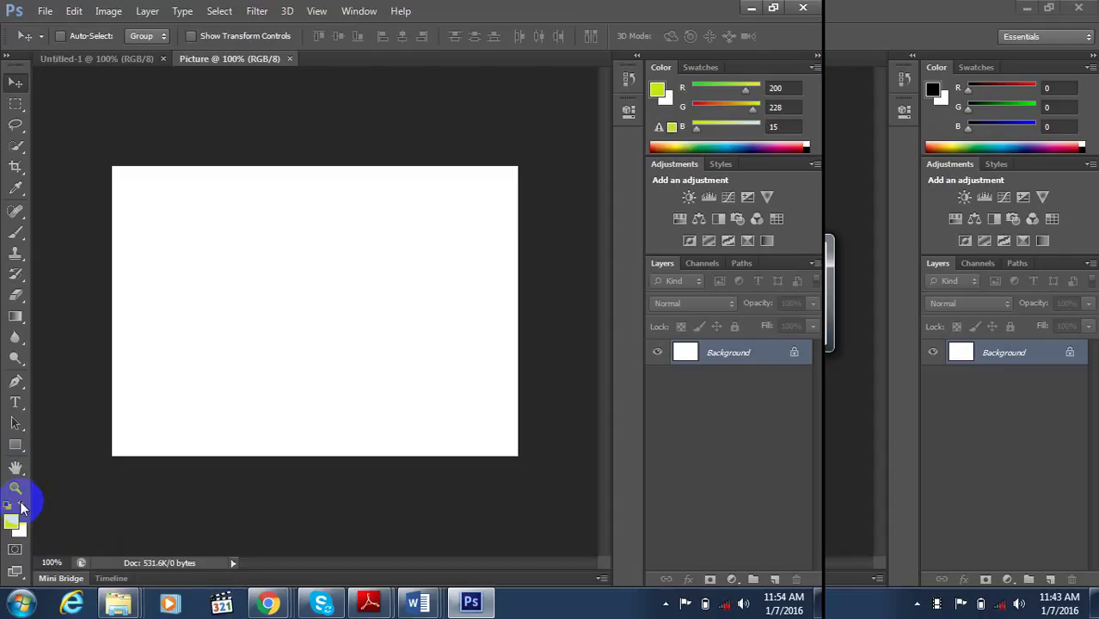
- Start a new document using the International Paper preset with the A4 size
{"action": "key", "text": "ctrl+n"}
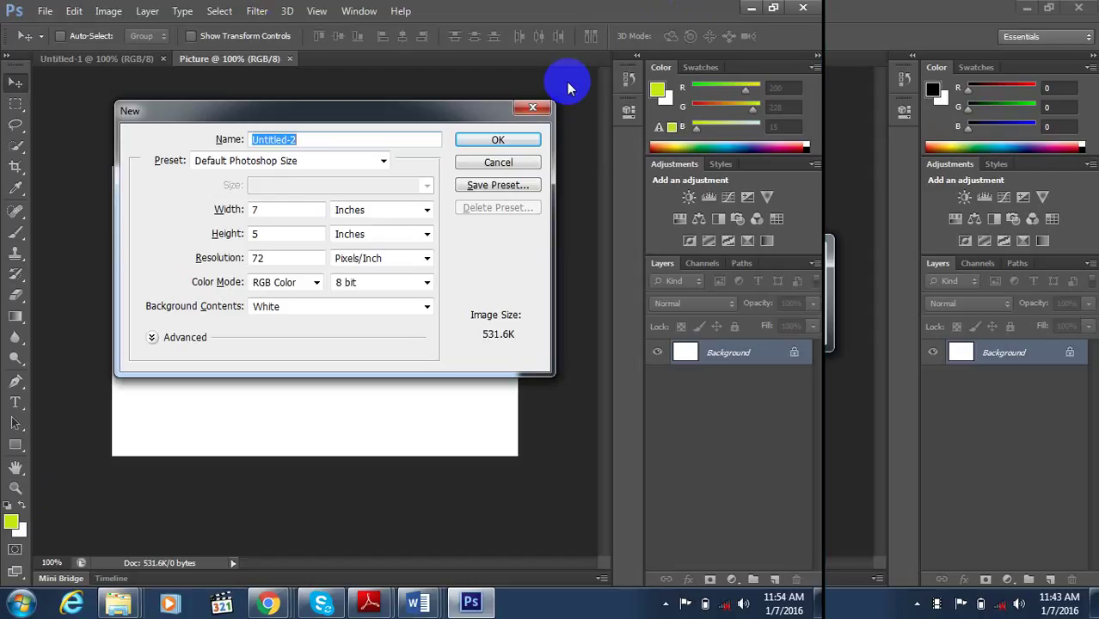
{"action": "left_click", "coordinate": [249, 165]}
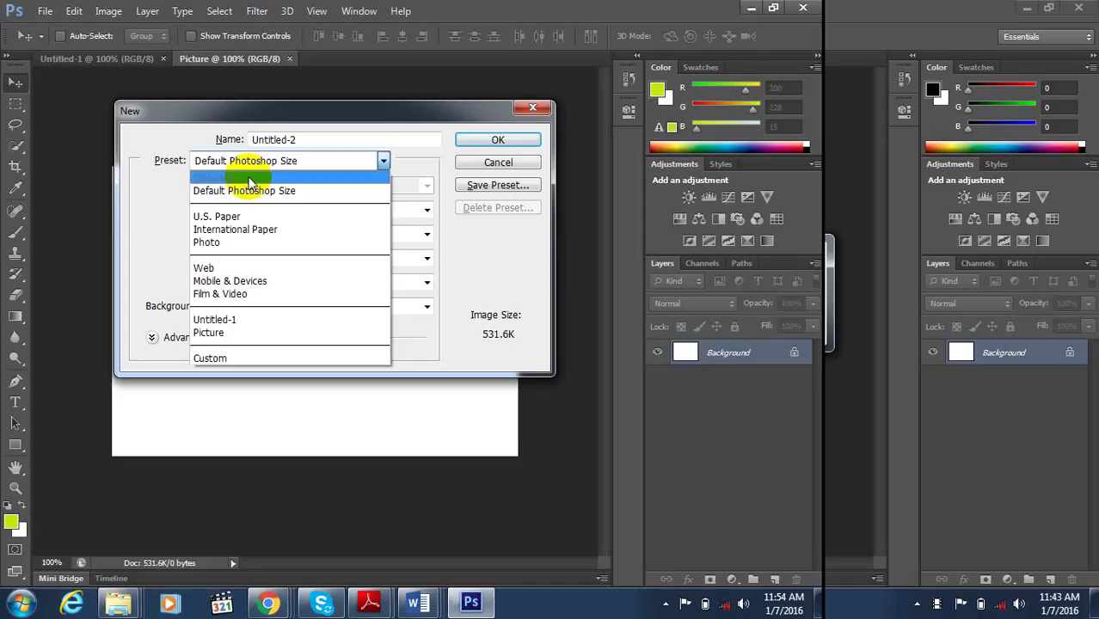
{"action": "left_click", "coordinate": [244, 230]}
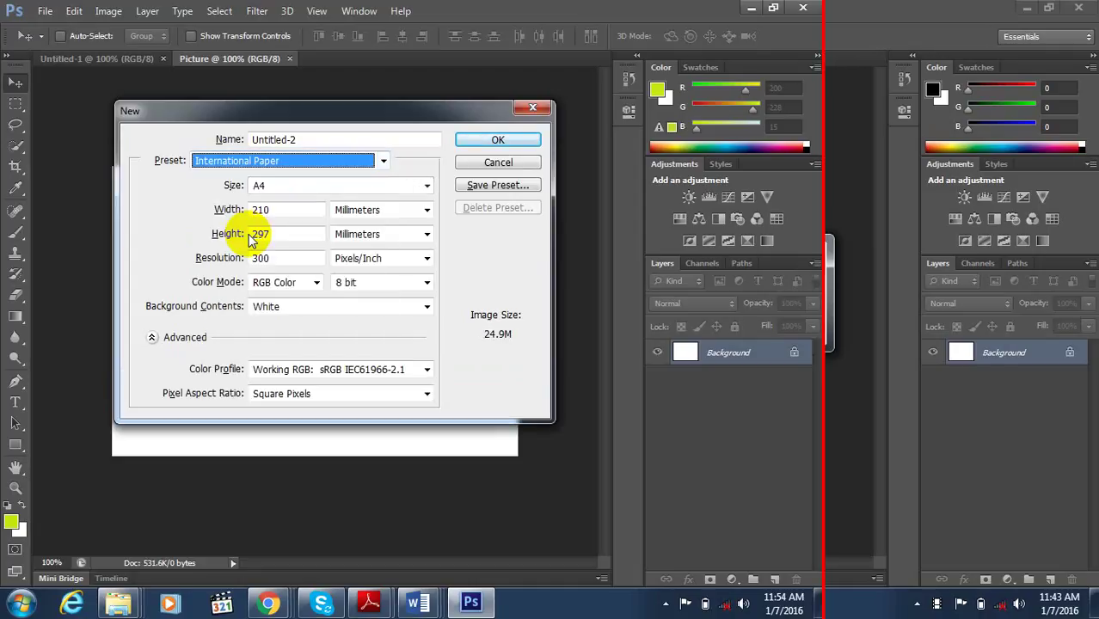
{"action": "left_click", "coordinate": [261, 189]}
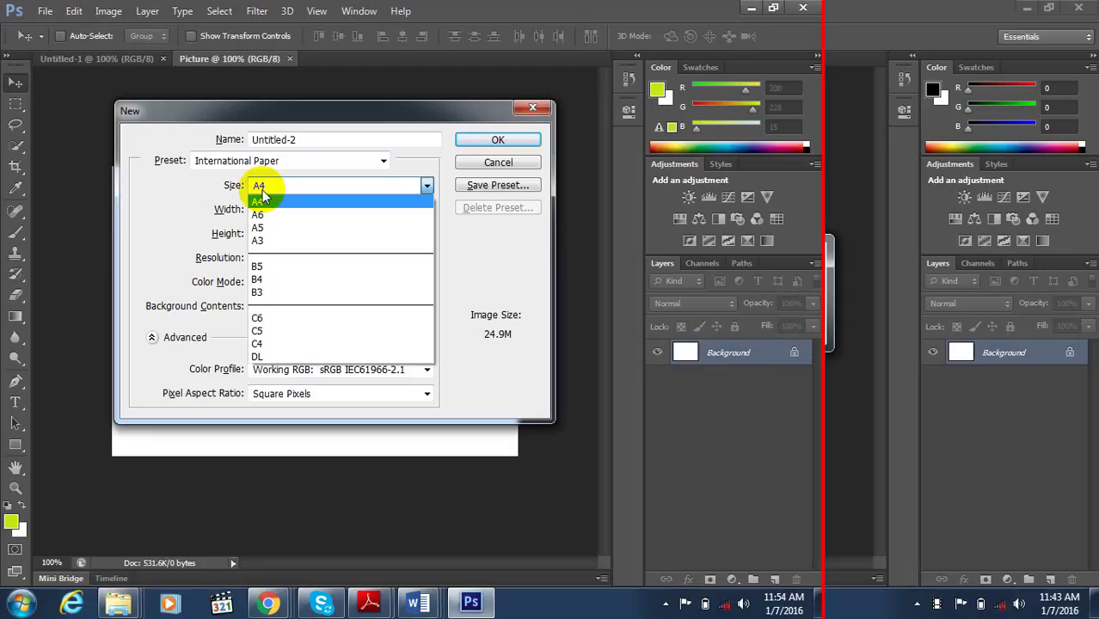
{"action": "left_click", "coordinate": [263, 198]}
- Switch the new document's preset to U.S. Paper and look through its sizes, keeping Letter
{"action": "left_click", "coordinate": [266, 163]}
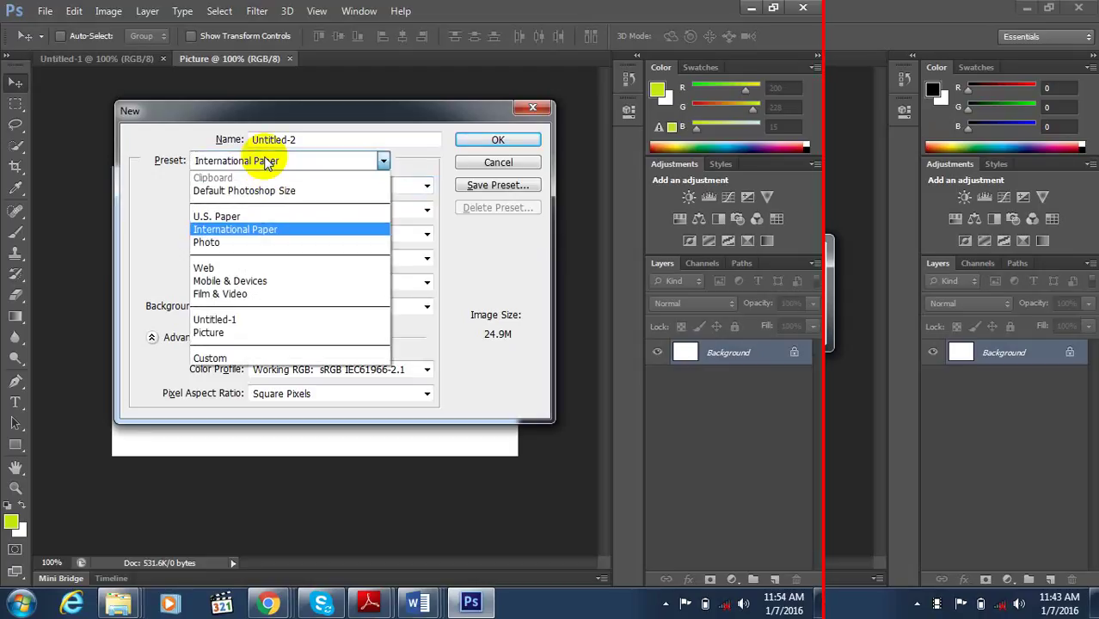
{"action": "left_click", "coordinate": [261, 216]}
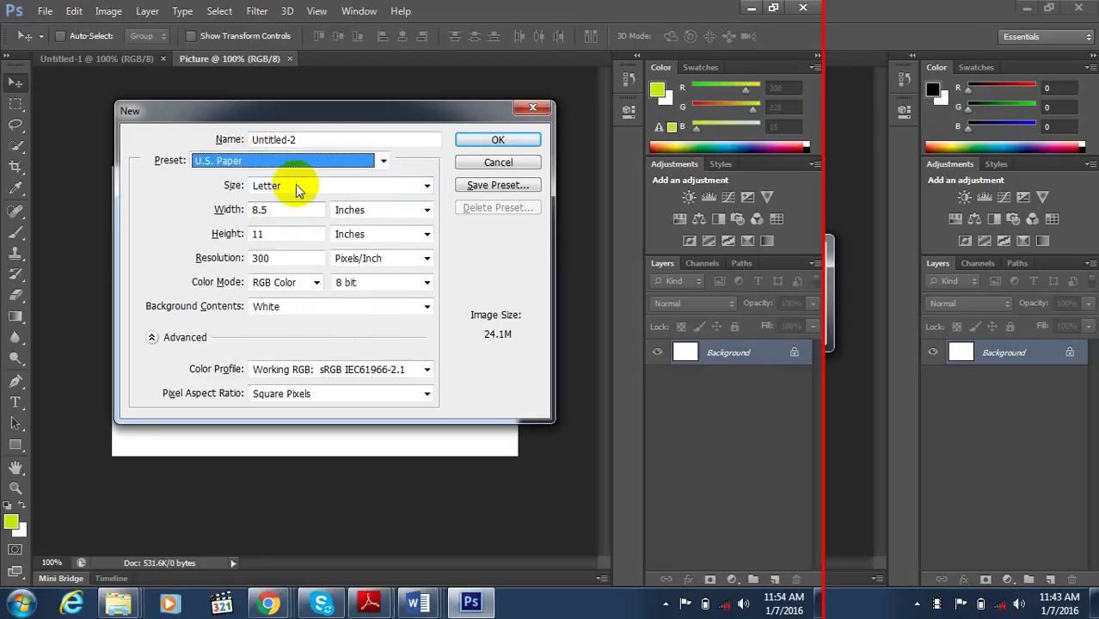
{"action": "left_click", "coordinate": [295, 185]}
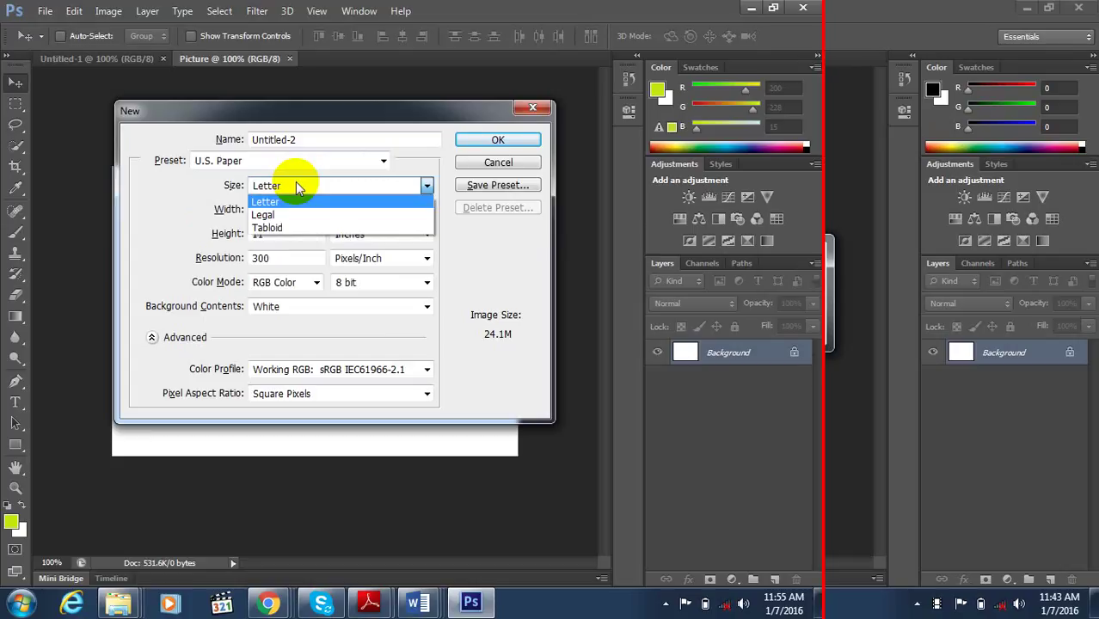
{"action": "left_click", "coordinate": [297, 186]}
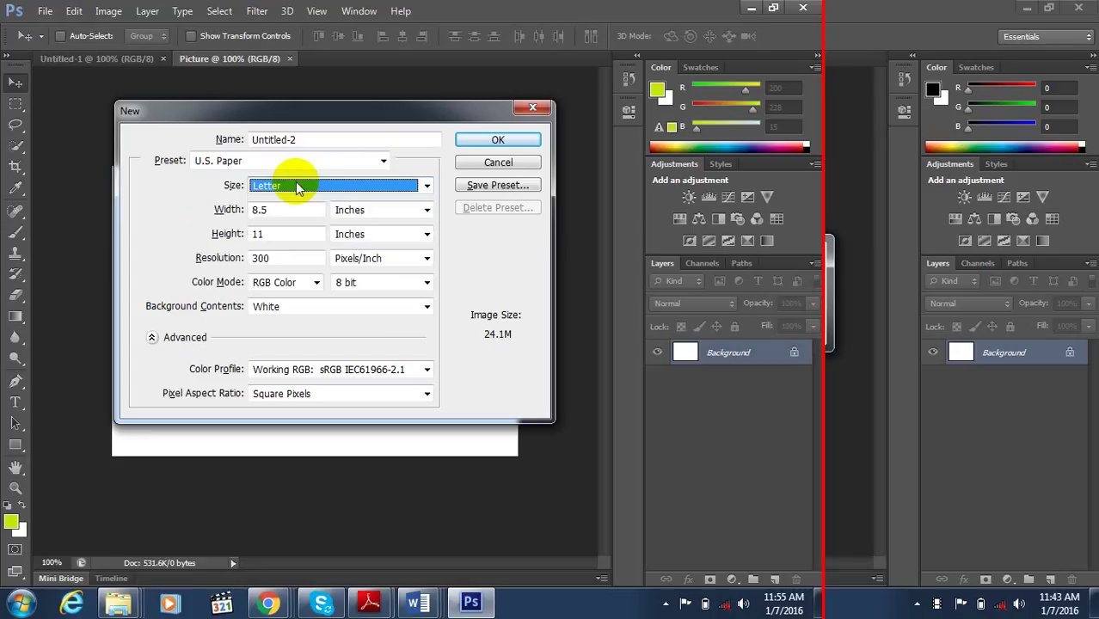
- Switch the new document's preset to Web and review its screen and banner sizes, keeping 800 x 600
{"action": "left_click", "coordinate": [297, 161]}
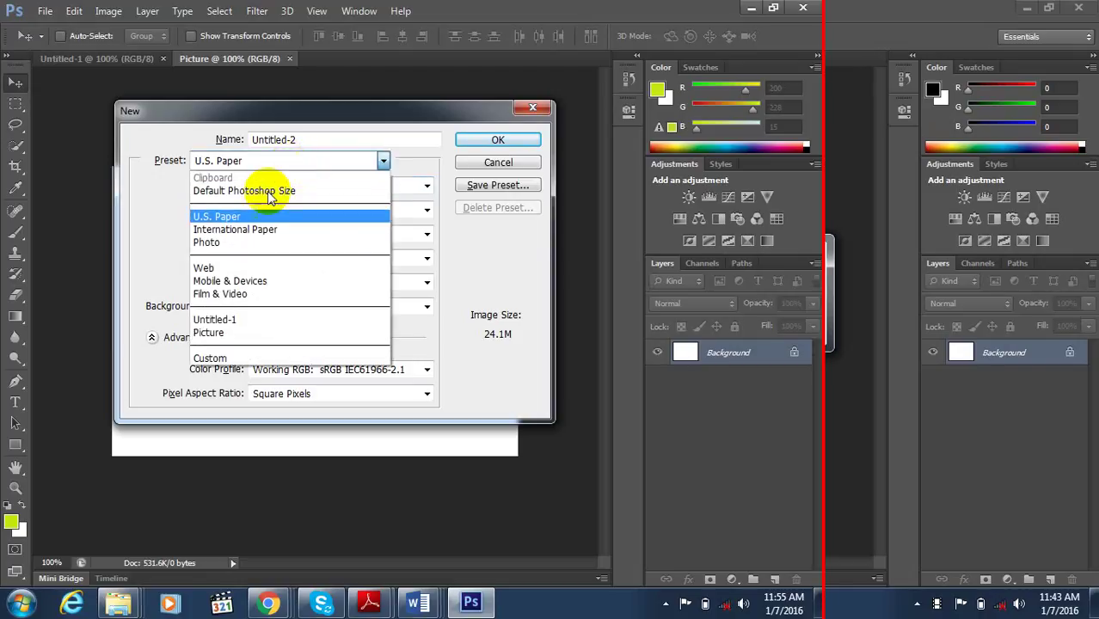
{"action": "left_click", "coordinate": [238, 265]}
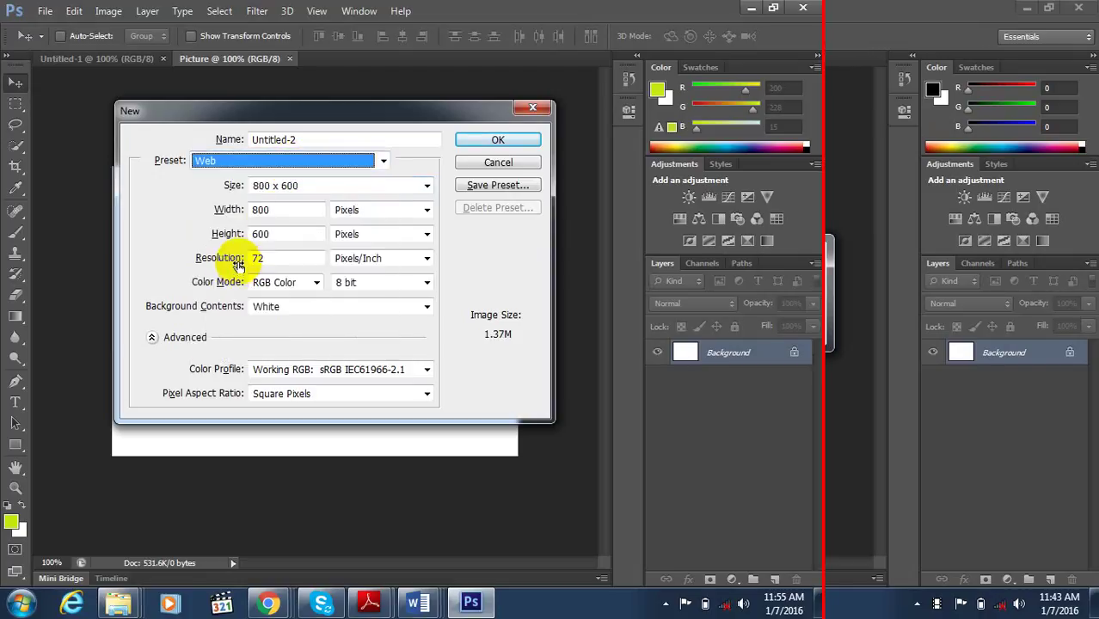
{"action": "left_click", "coordinate": [293, 186]}
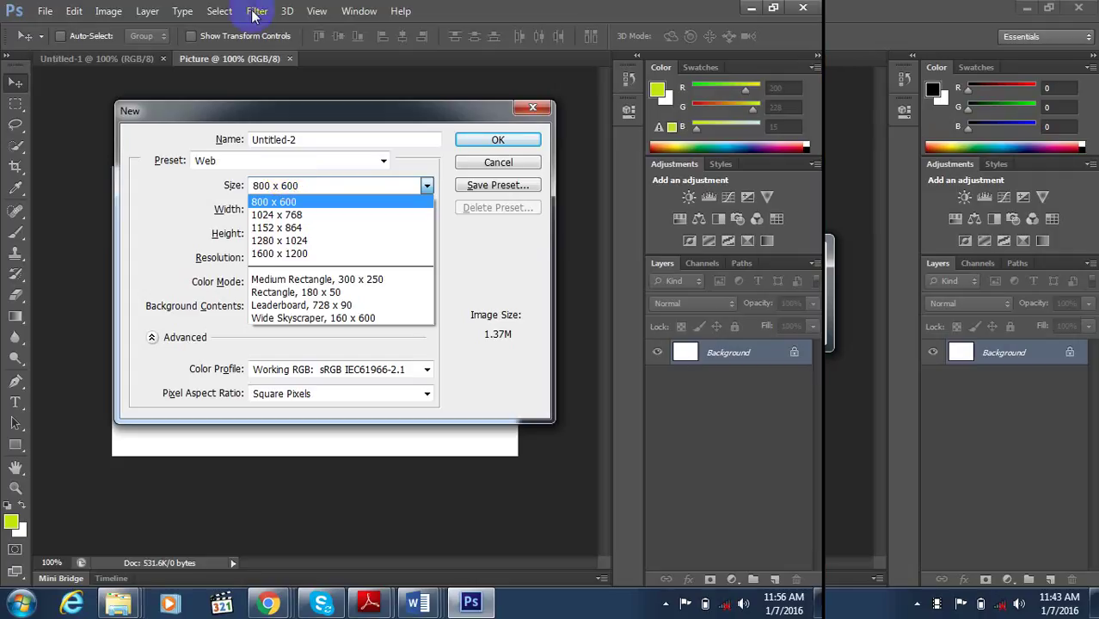
{"action": "left_click", "coordinate": [147, 237]}
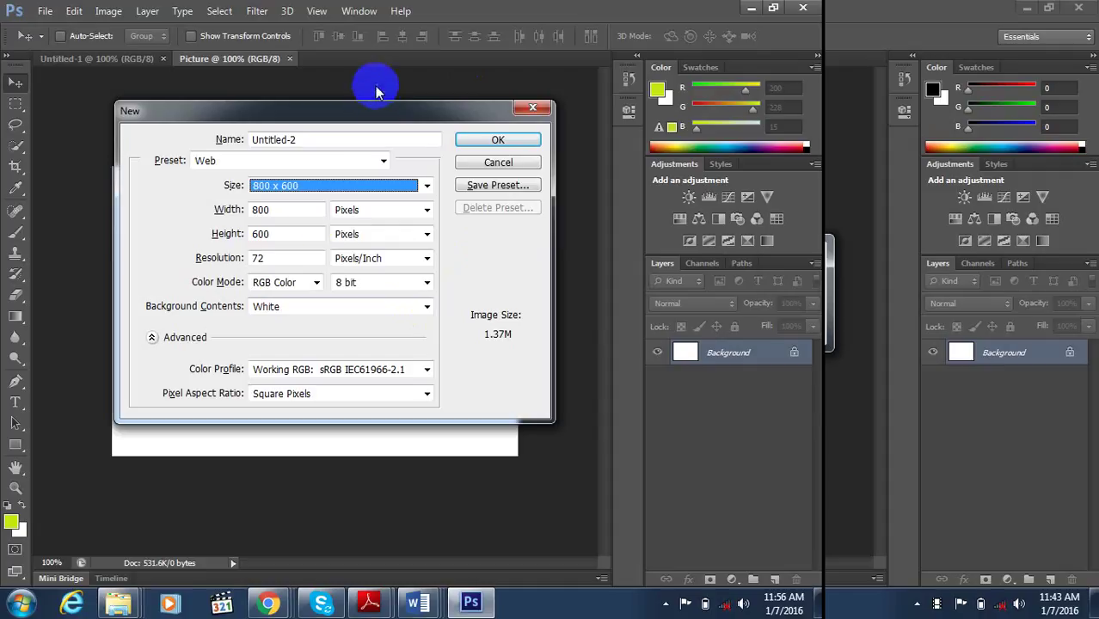
- Create the new document from the Mobile & Devices preset at 360 x 400 pixels
{"action": "left_click", "coordinate": [384, 161]}
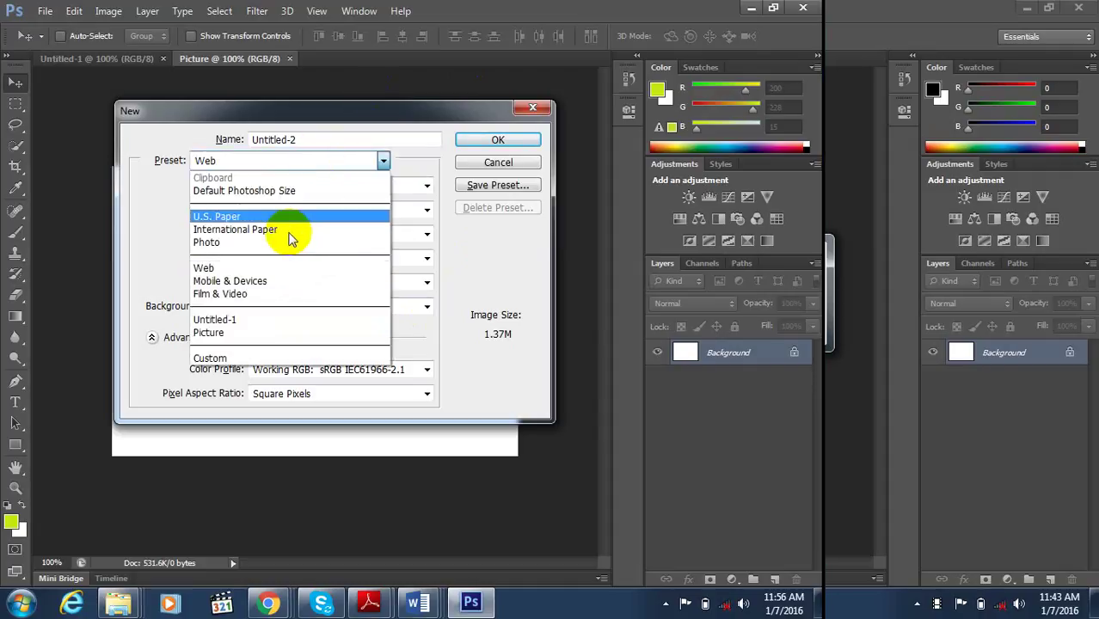
{"action": "left_click", "coordinate": [278, 282]}
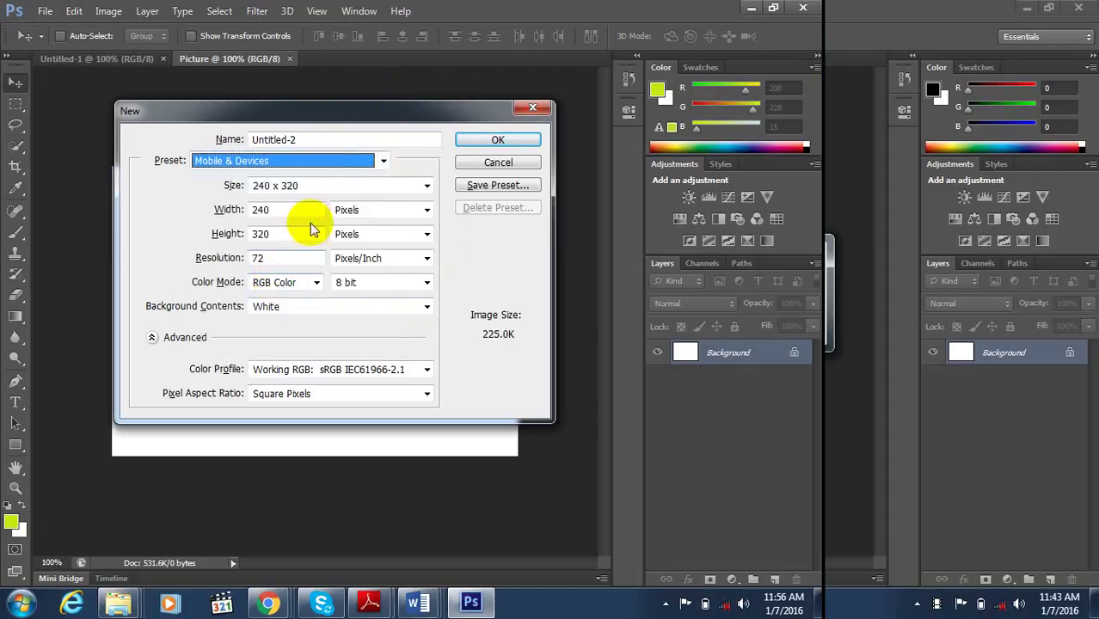
{"action": "left_click", "coordinate": [307, 187]}
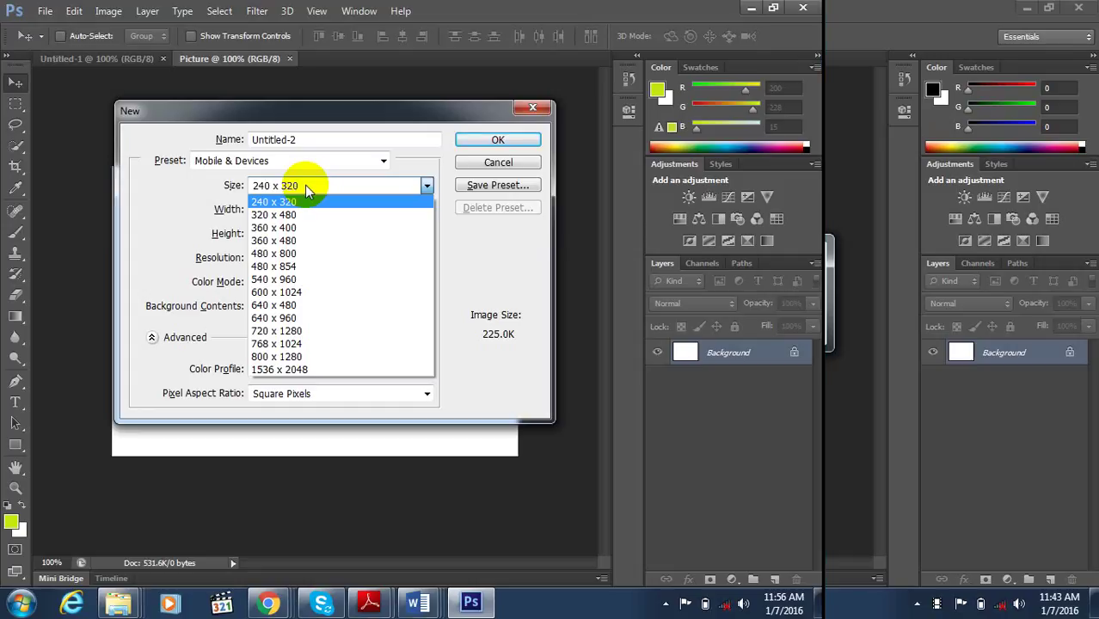
{"action": "left_click", "coordinate": [327, 229]}
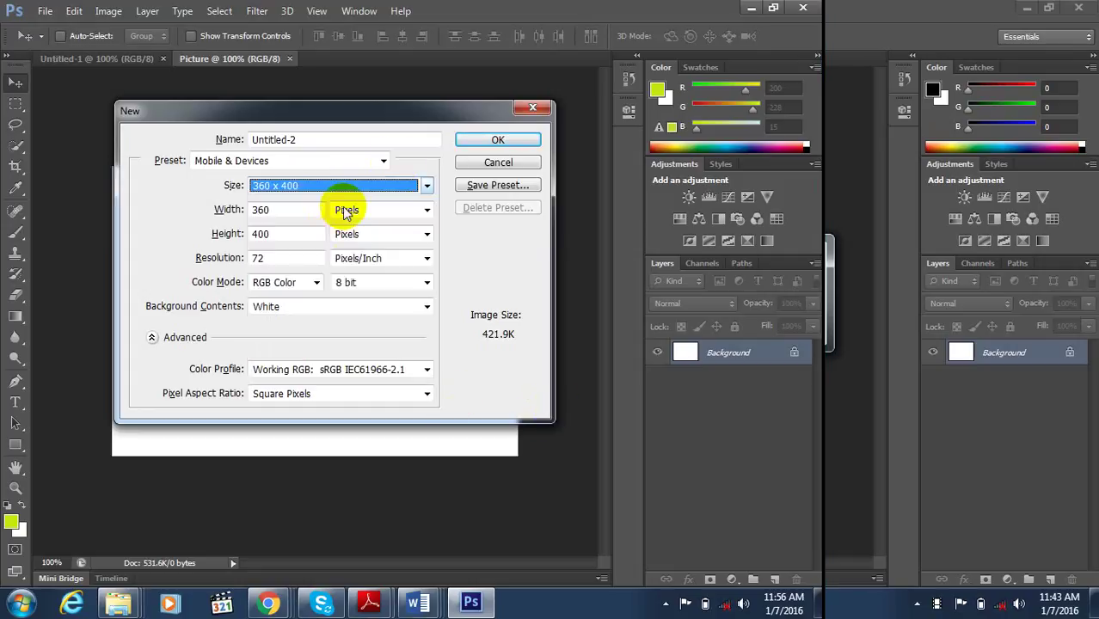
{"action": "left_click", "coordinate": [493, 141]}
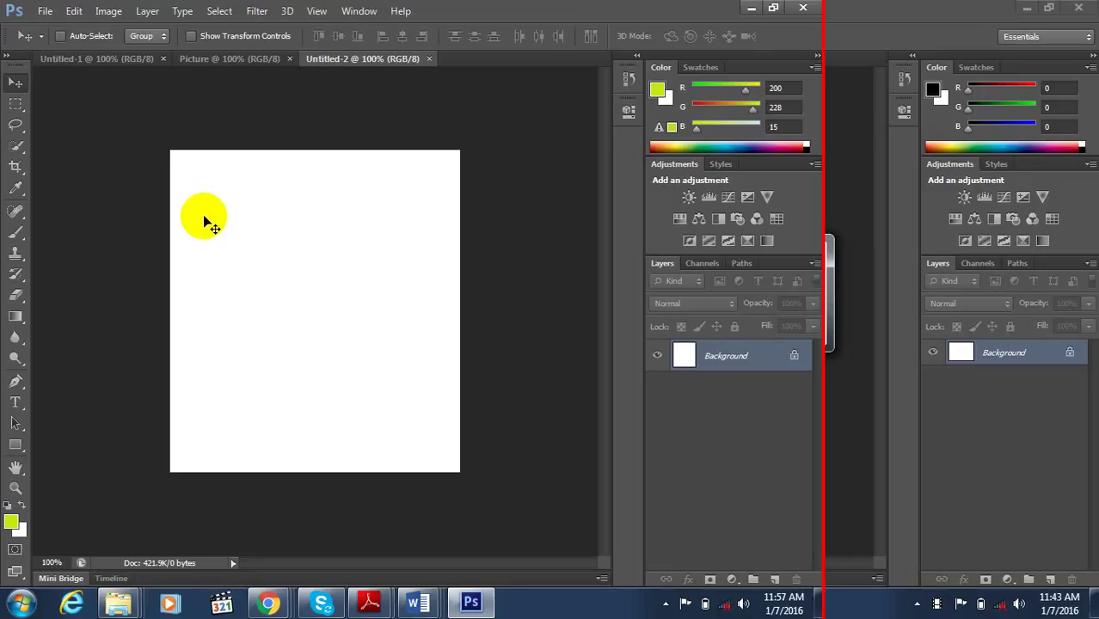
- Start another new document with the Mobile & Devices preset and review its available sizes
{"action": "key", "text": "ctrl+n"}
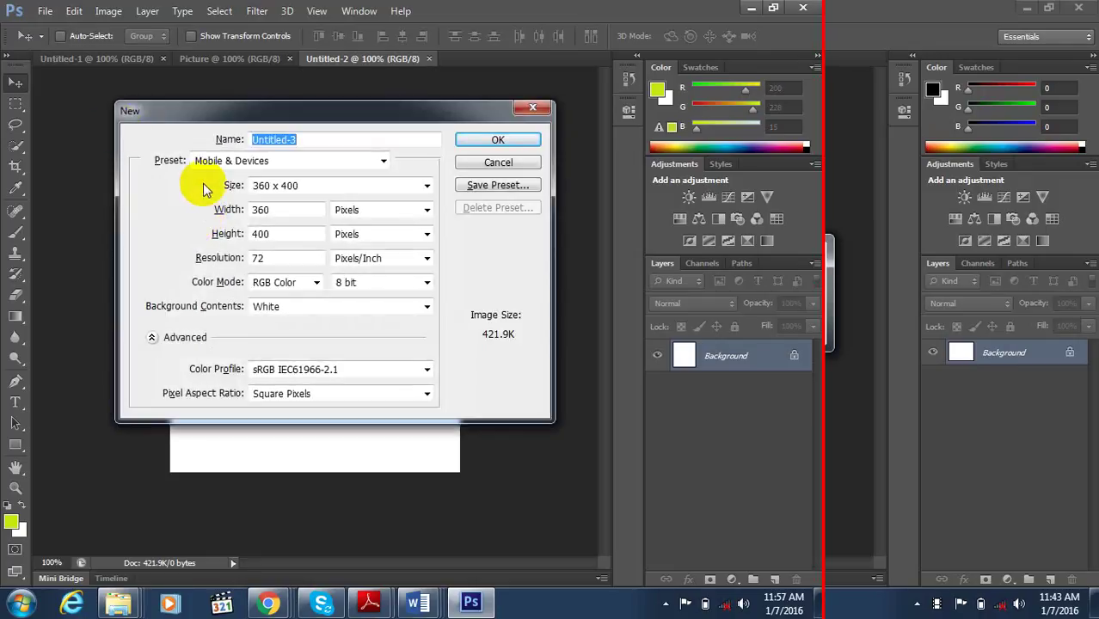
{"action": "left_click", "coordinate": [286, 164]}
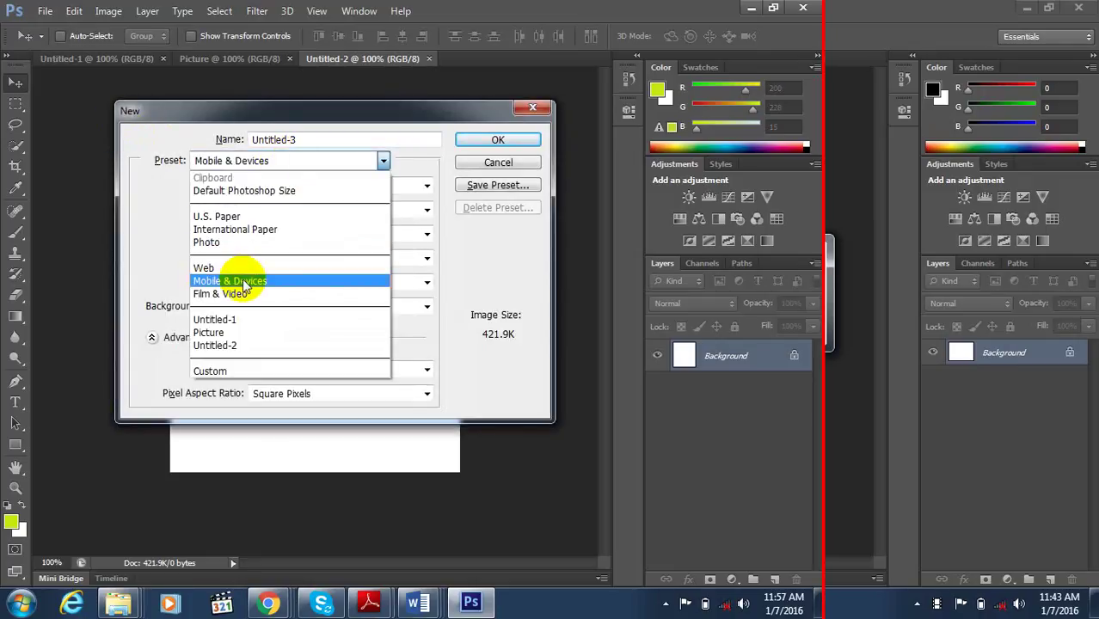
{"action": "left_click", "coordinate": [288, 281]}
{"action": "left_click", "coordinate": [344, 190]}
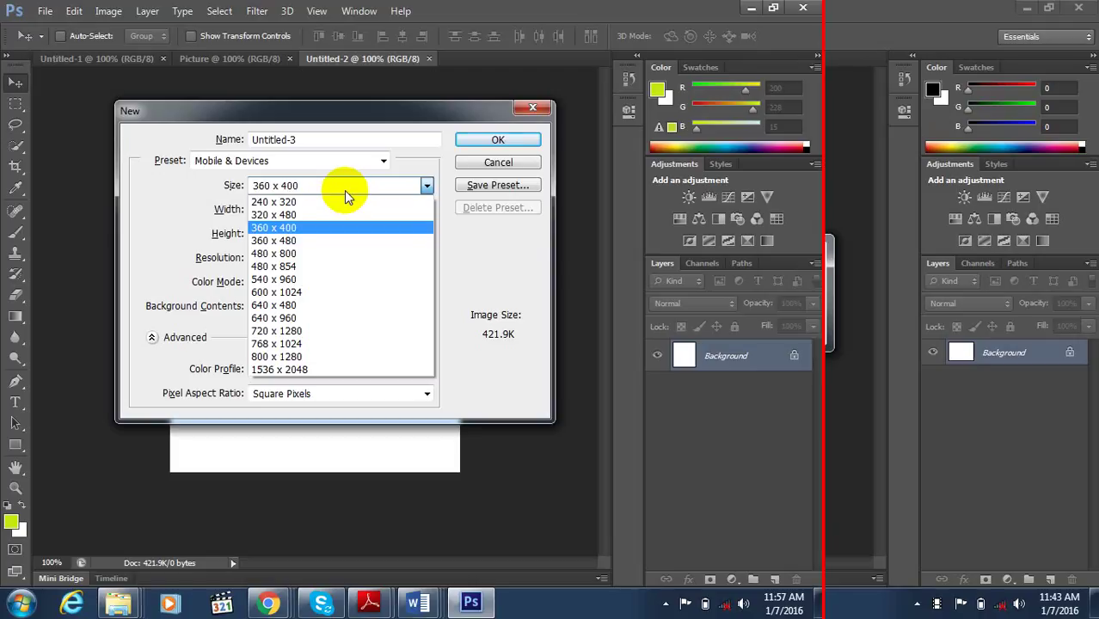
{"action": "left_click", "coordinate": [337, 169]}
- Set the preset to Film & Video and review its sizes and the width units, keeping NTSC DV in pixels
{"action": "left_click", "coordinate": [336, 168]}
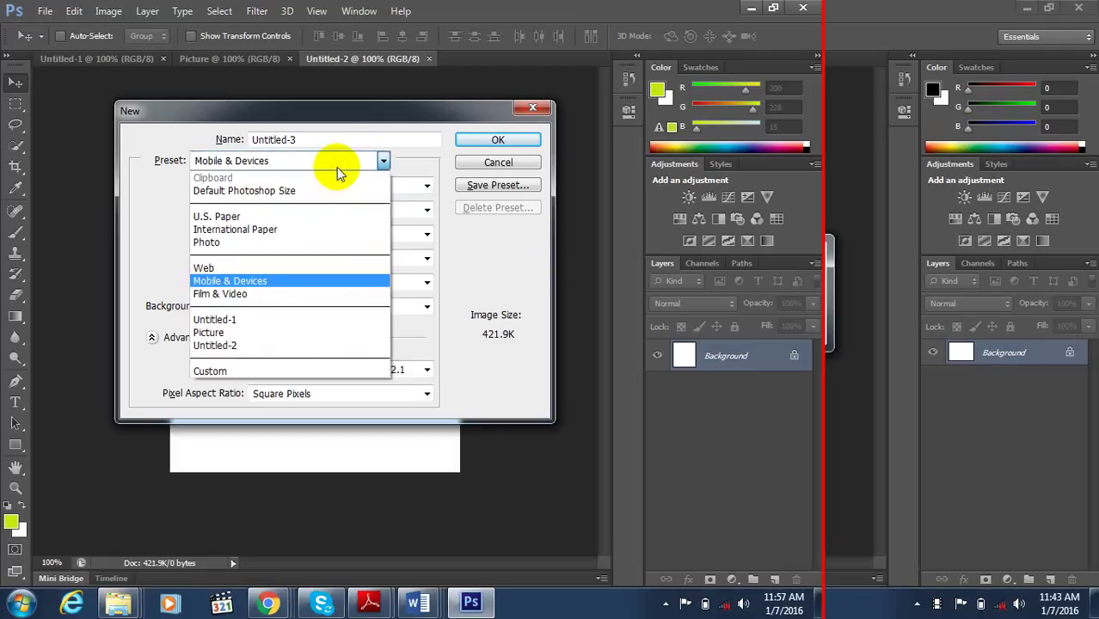
{"action": "left_click", "coordinate": [253, 295]}
{"action": "left_click", "coordinate": [289, 198]}
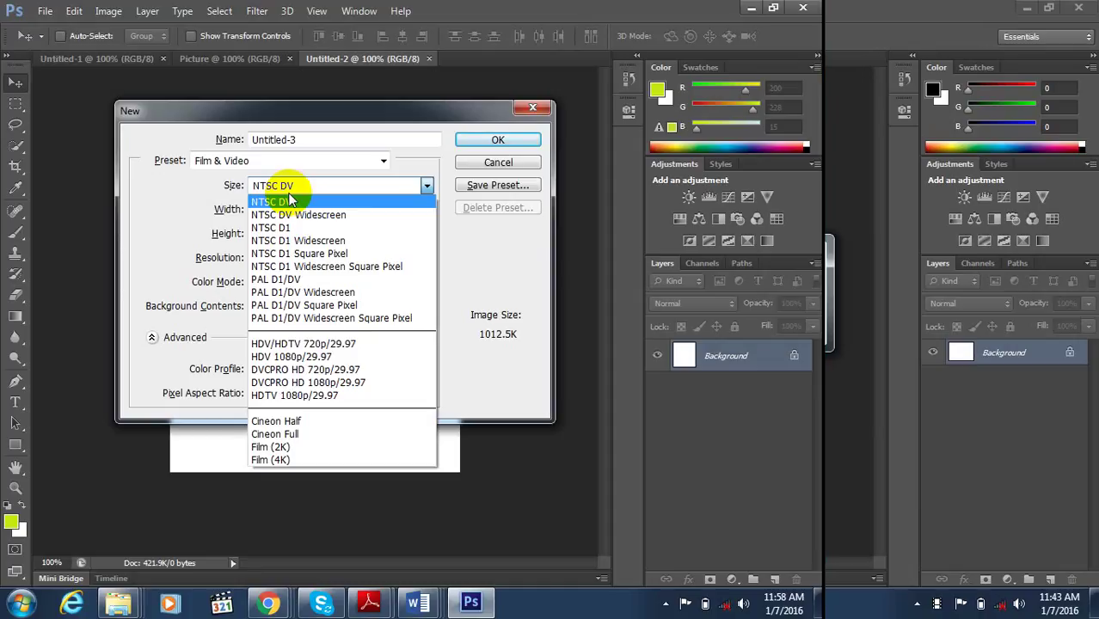
{"action": "left_click", "coordinate": [144, 181]}
{"action": "left_click", "coordinate": [381, 213]}
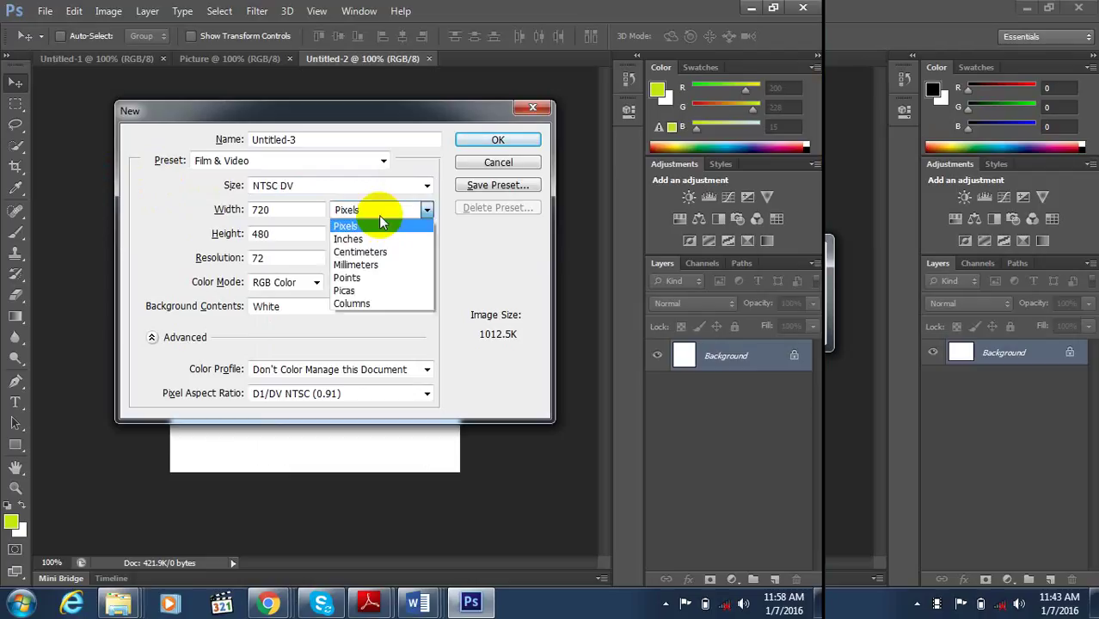
{"action": "left_click", "coordinate": [294, 167]}
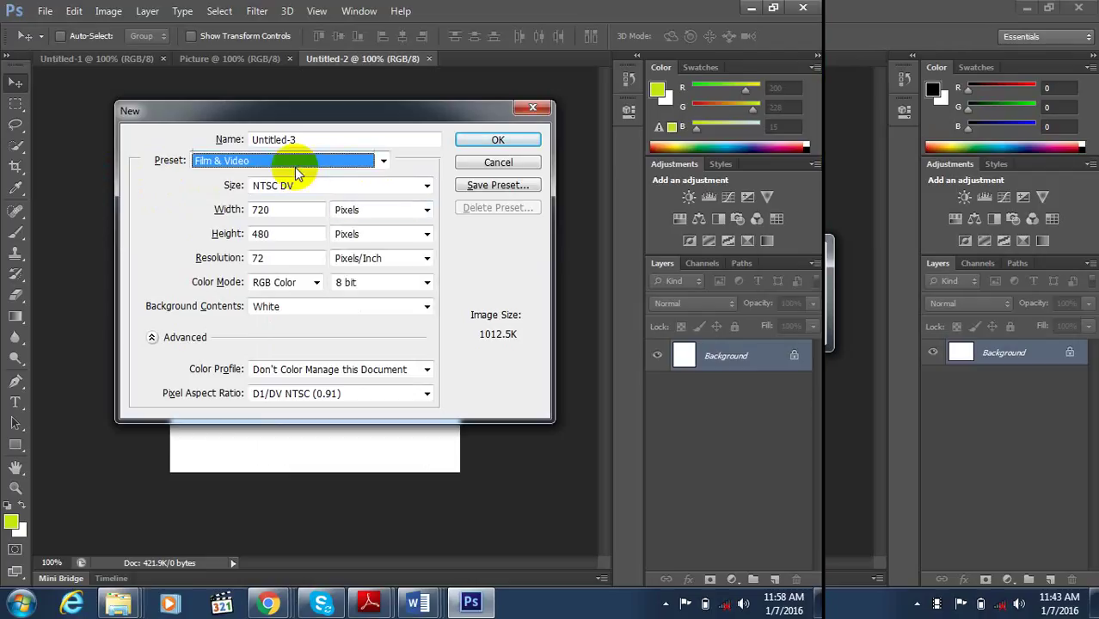
- Set the new document to the Web preset with a size of 1024 x 768
{"action": "left_click", "coordinate": [294, 167]}
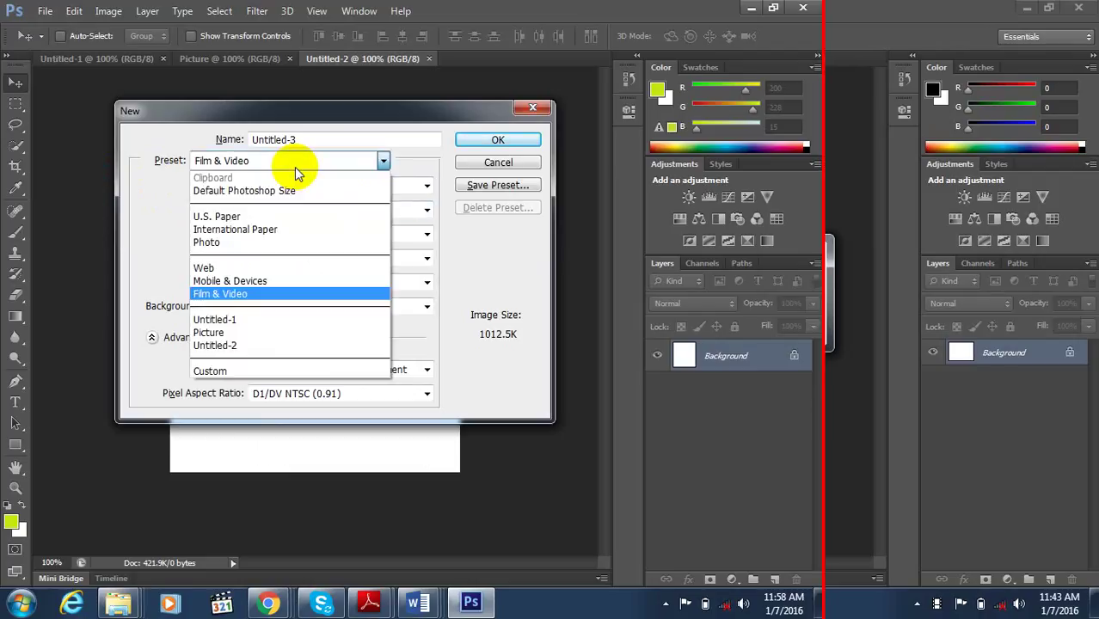
{"action": "left_click", "coordinate": [206, 268]}
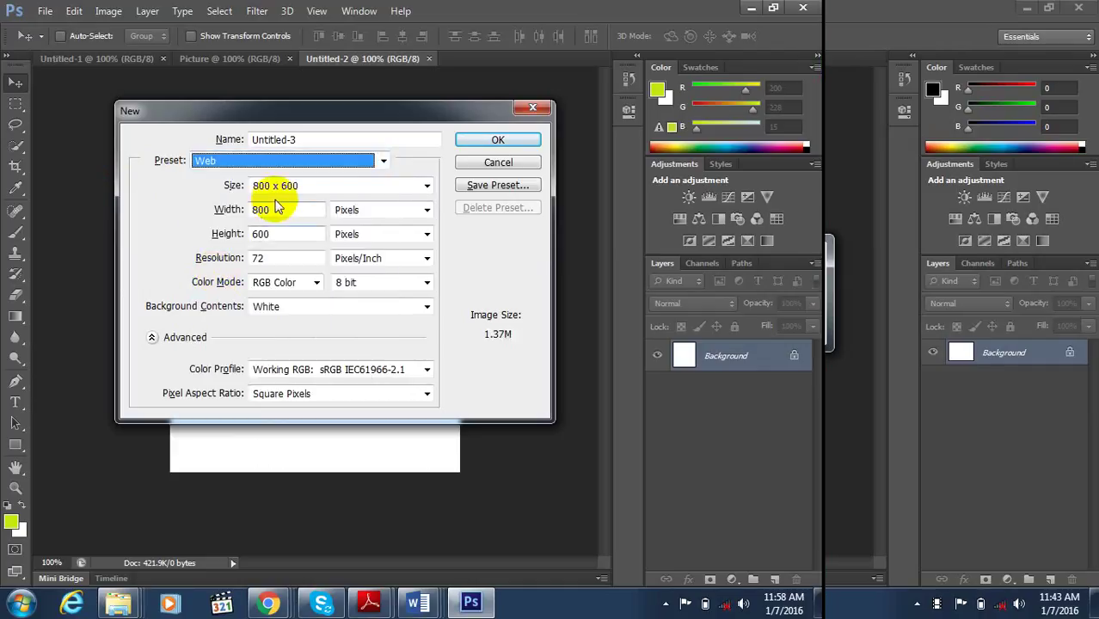
{"action": "left_click", "coordinate": [283, 188]}
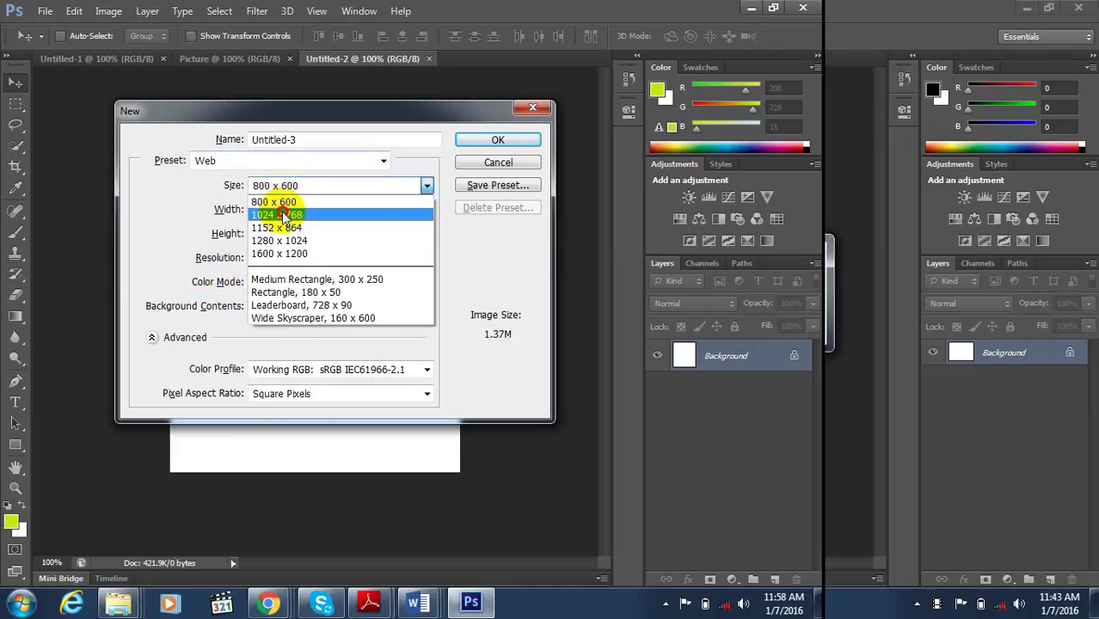
{"action": "left_click", "coordinate": [284, 215]}
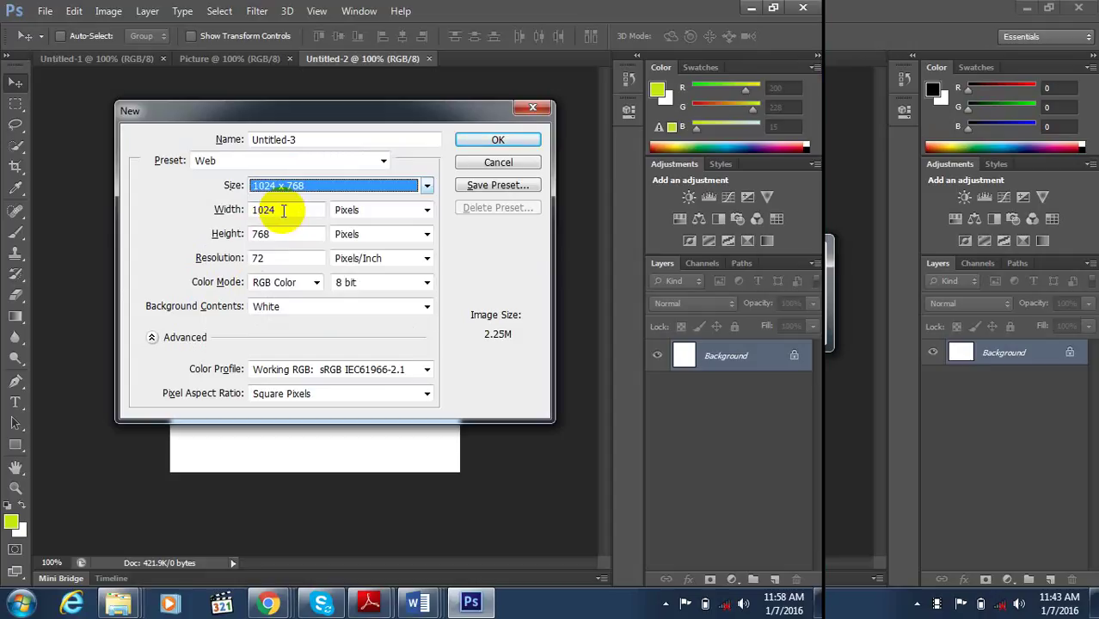
- Review the available width units, document presets and resolution units for the new 1024 x 768 Web document
{"action": "left_click", "coordinate": [379, 212]}
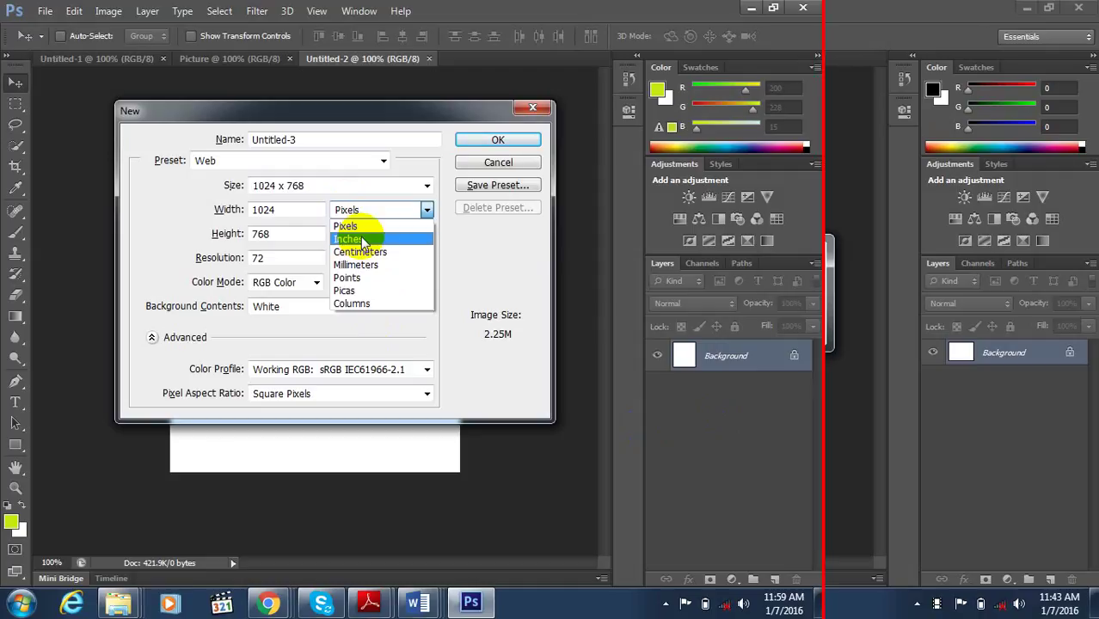
{"action": "left_click", "coordinate": [324, 187]}
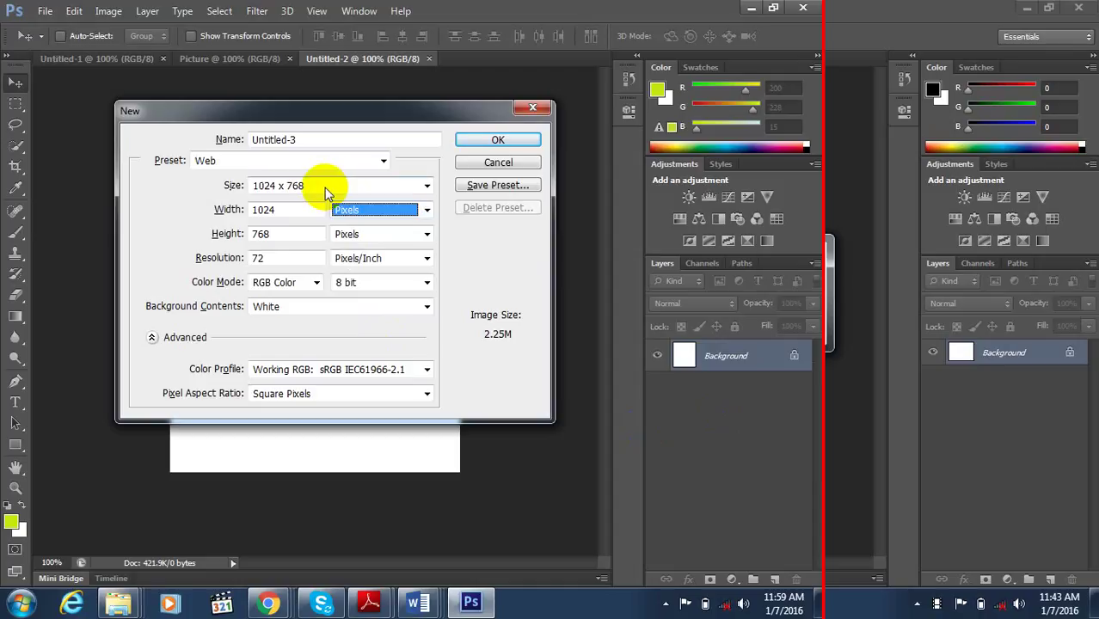
{"action": "left_click", "coordinate": [336, 163]}
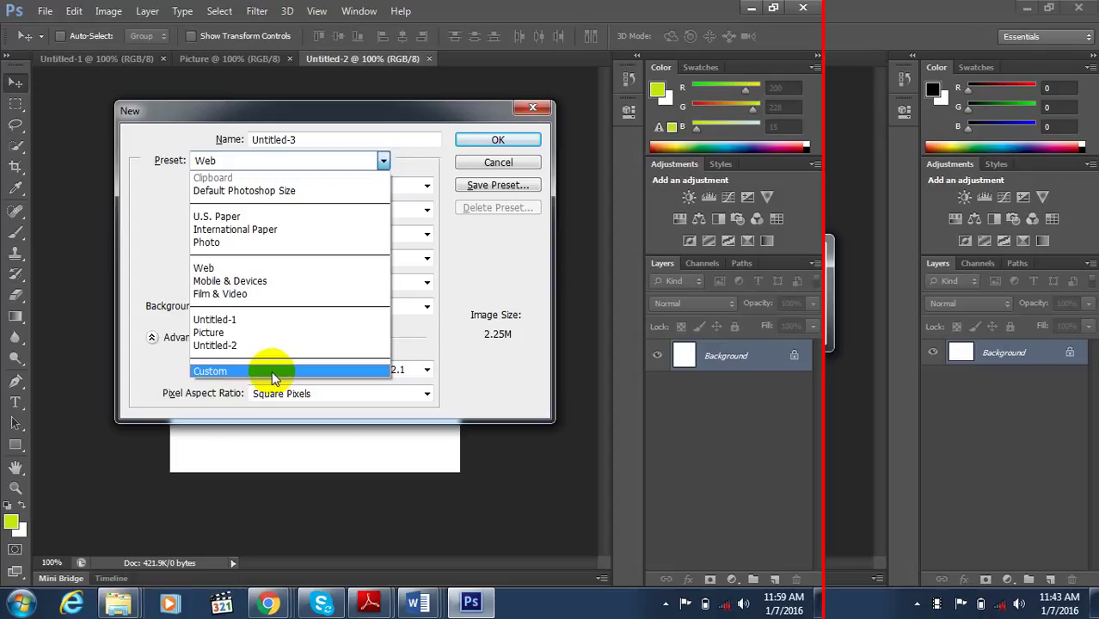
{"action": "left_click", "coordinate": [162, 229]}
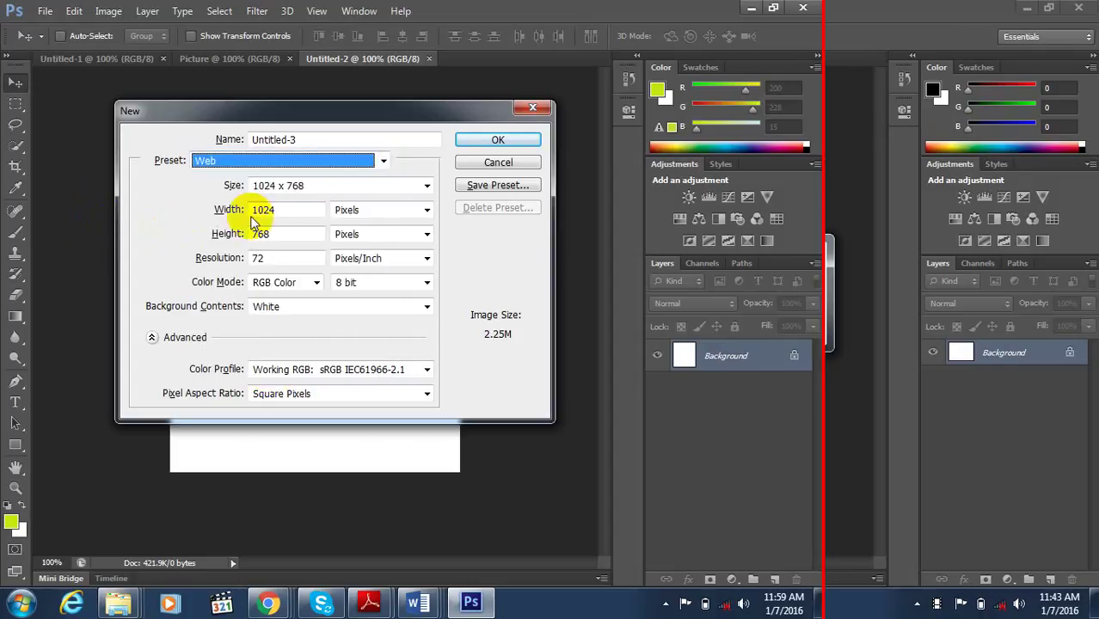
{"action": "left_click", "coordinate": [357, 211]}
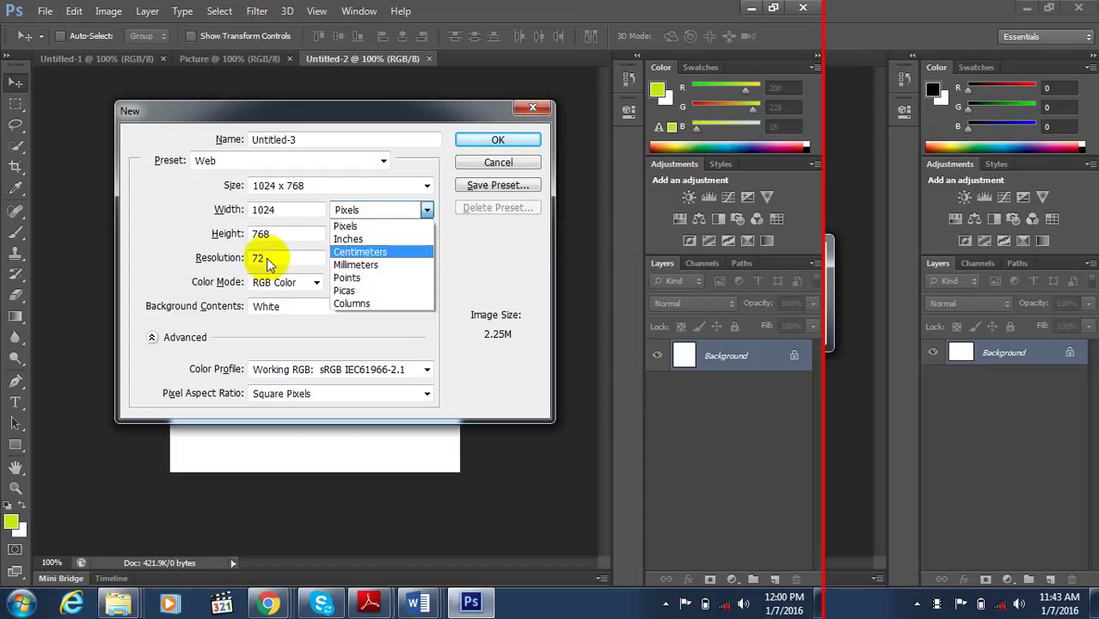
{"action": "left_click", "coordinate": [222, 259]}
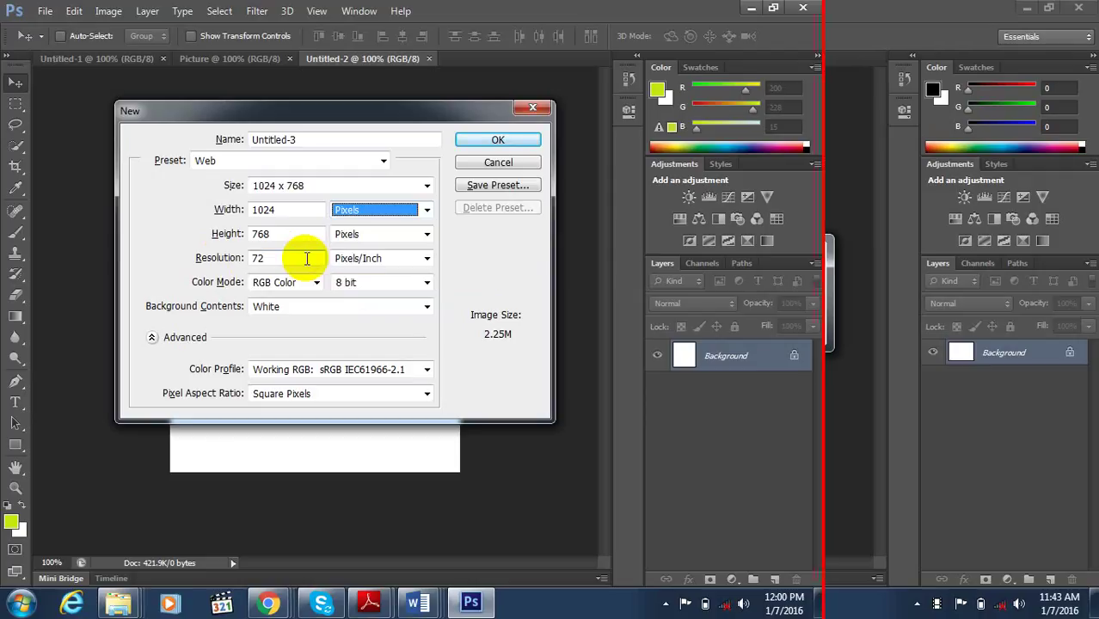
{"action": "left_click", "coordinate": [371, 259]}
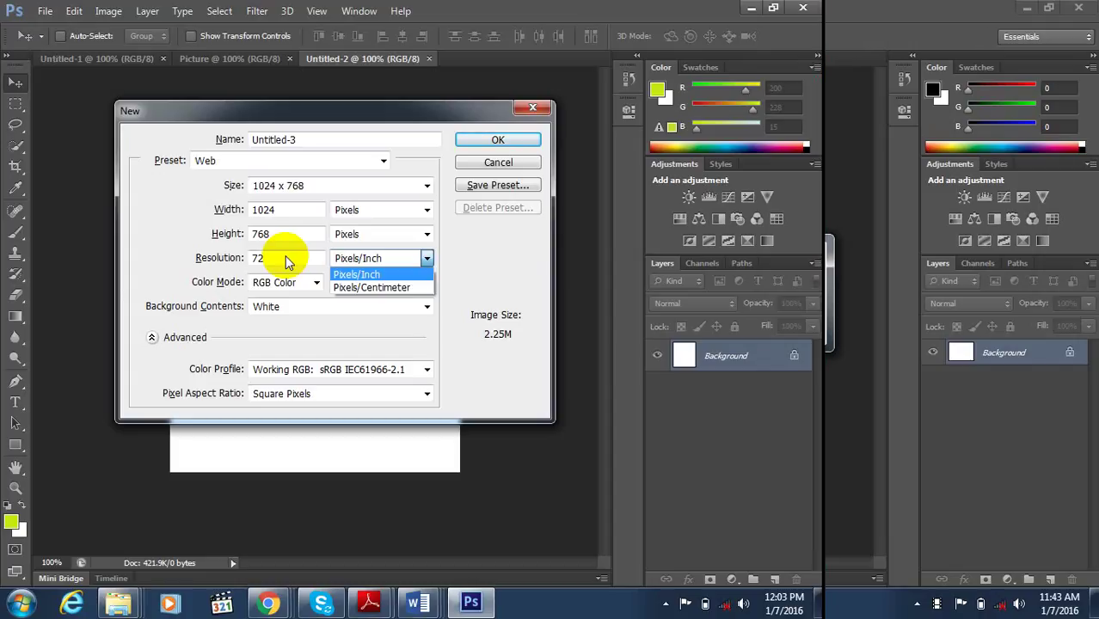
{"action": "left_click", "coordinate": [202, 232]}
- Review the color modes and background contents, keep RGB Color and White, and create the 1024 x 768 Web document
{"action": "left_click", "coordinate": [302, 286]}
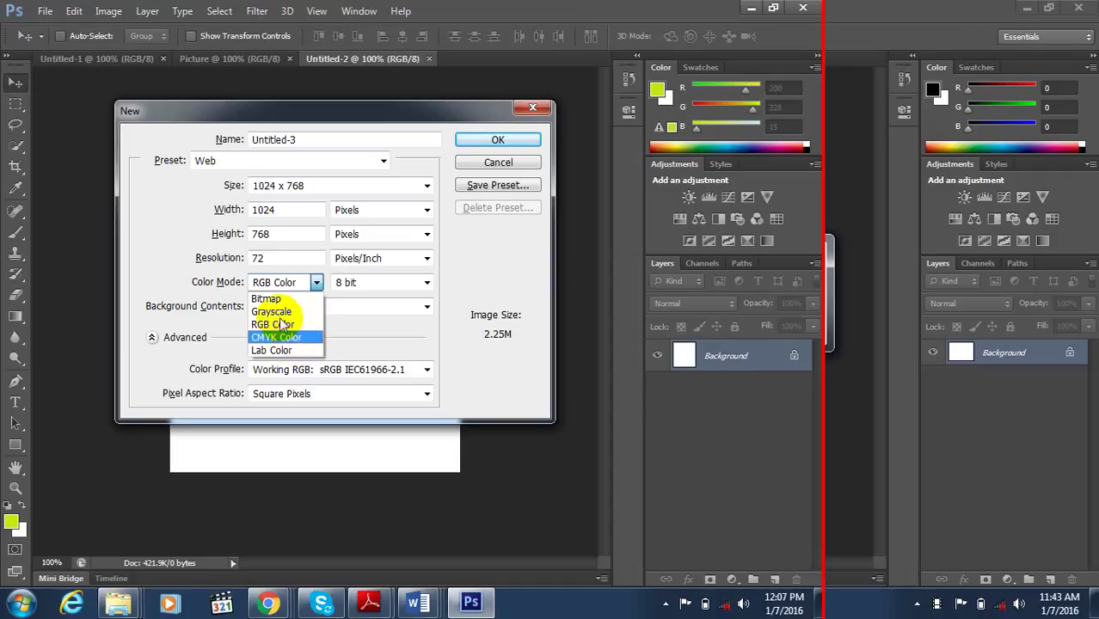
{"action": "left_click", "coordinate": [154, 290]}
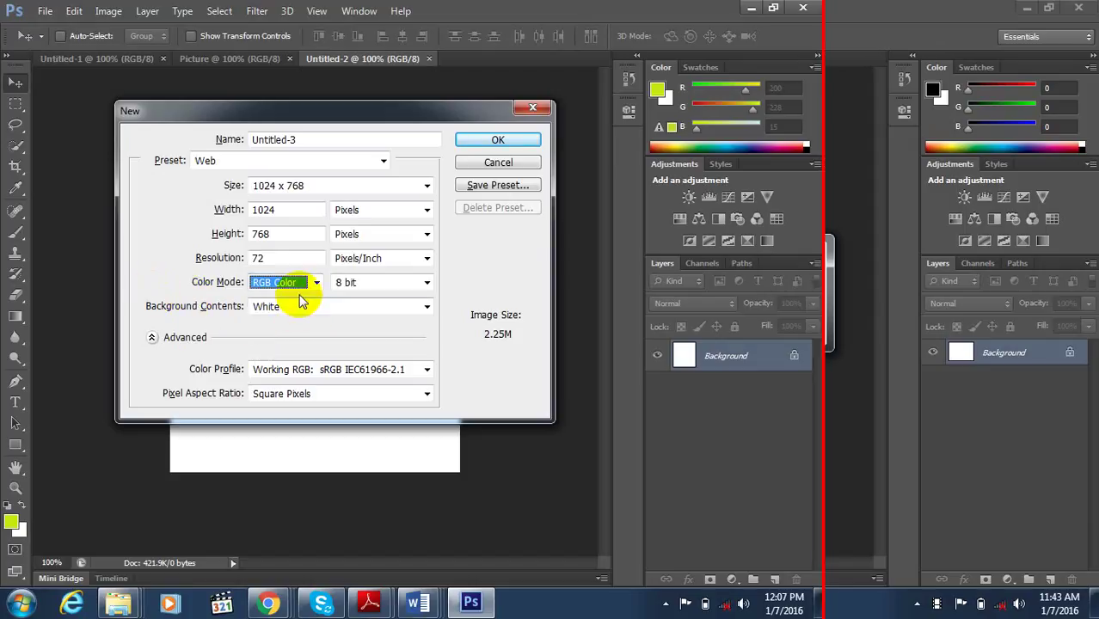
{"action": "left_click", "coordinate": [296, 306]}
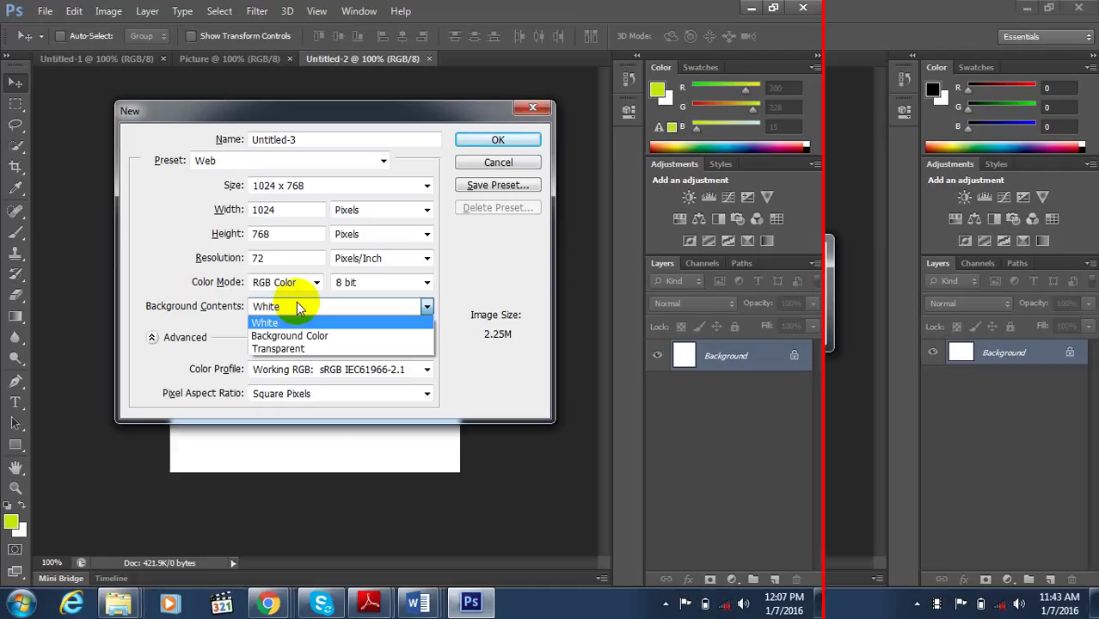
{"action": "left_click", "coordinate": [519, 142]}
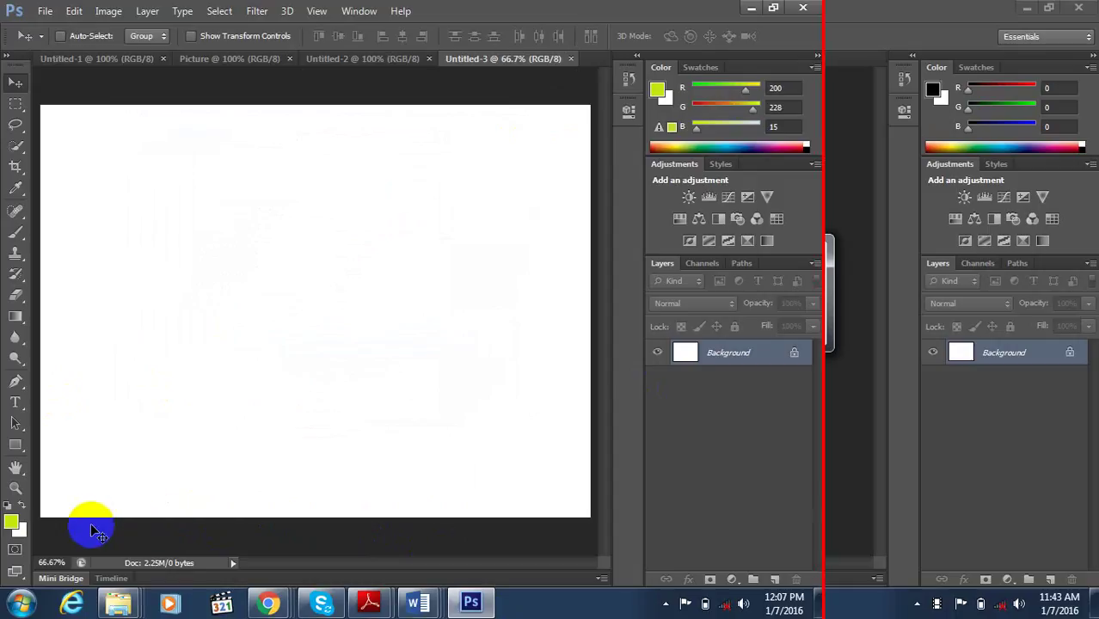
- Set the background color to a strong blue, about RGB 19, 54, 203
{"action": "left_click", "coordinate": [19, 529]}
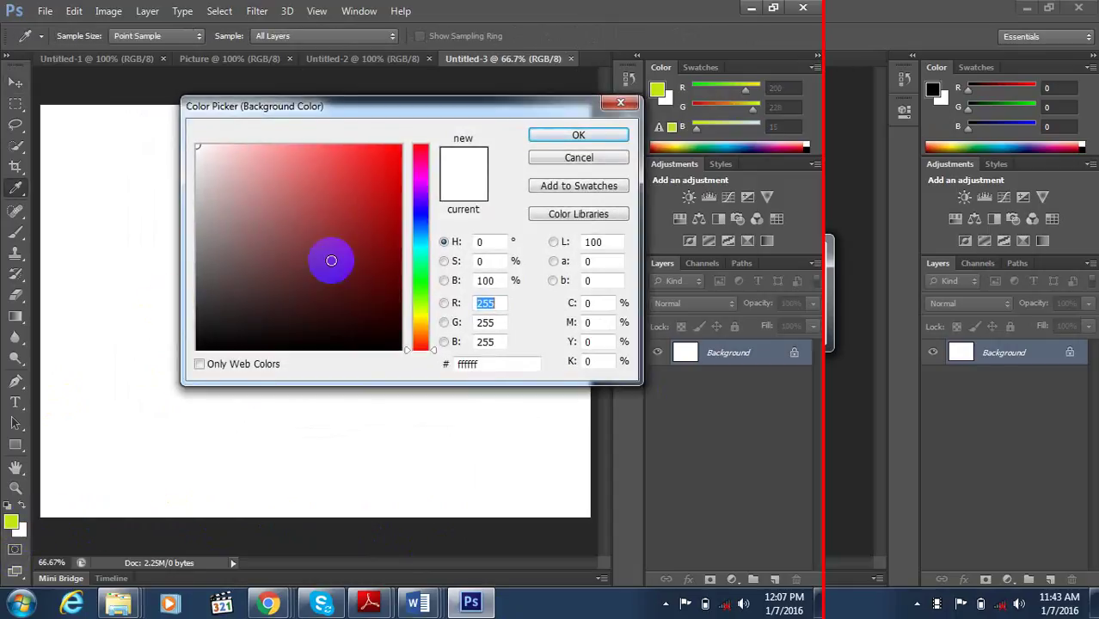
{"action": "left_click", "coordinate": [419, 219]}
{"action": "left_click_drag", "start_coordinate": [357, 208], "coordinate": [383, 187]}
{"action": "left_click", "coordinate": [536, 140]}
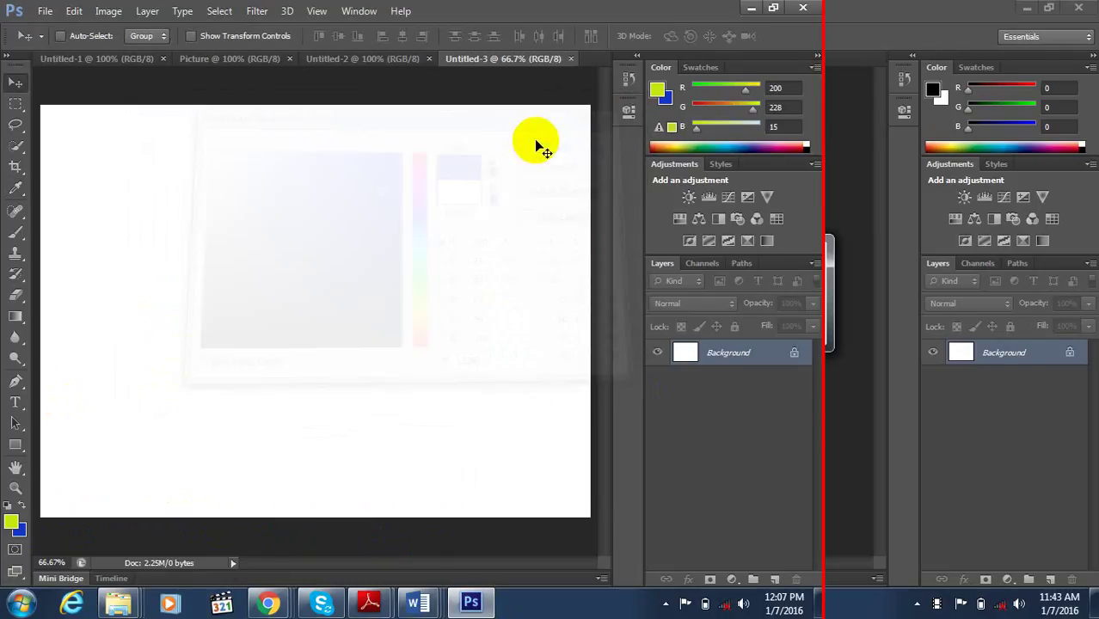
- Create another 1024 x 768 pixel document with its background contents set to Background Color
{"action": "key", "text": "ctrl+n"}
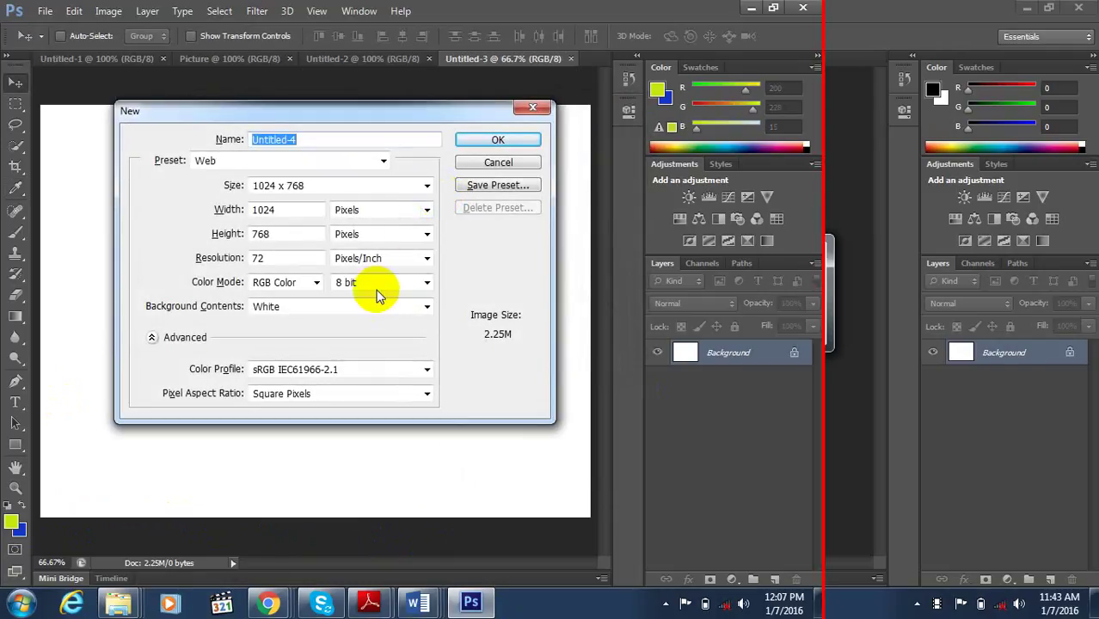
{"action": "left_click", "coordinate": [303, 308]}
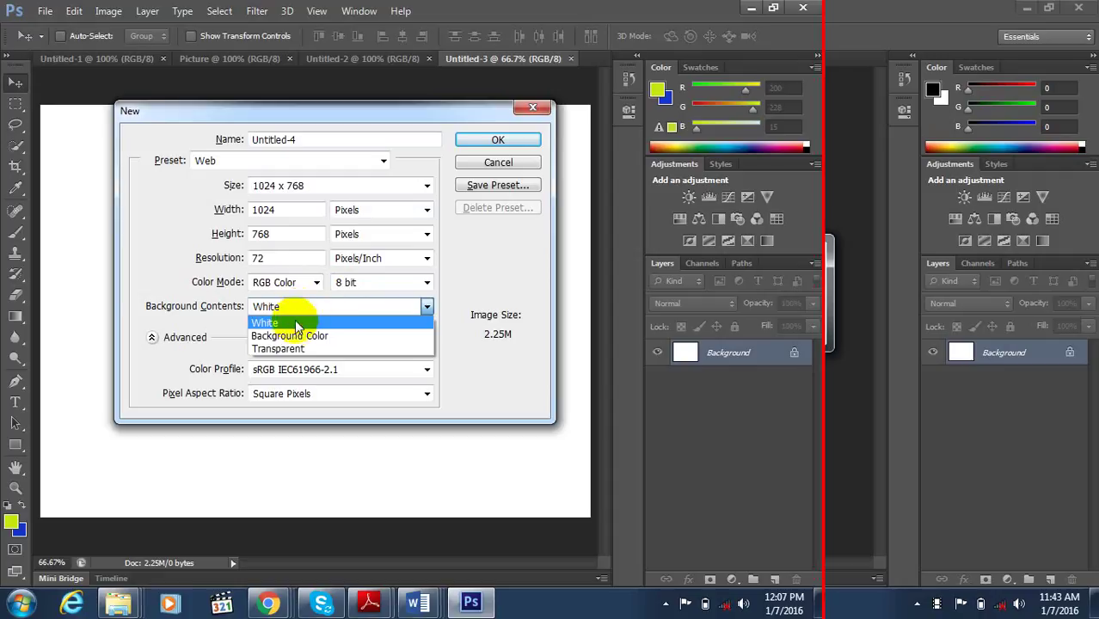
{"action": "left_click", "coordinate": [294, 337]}
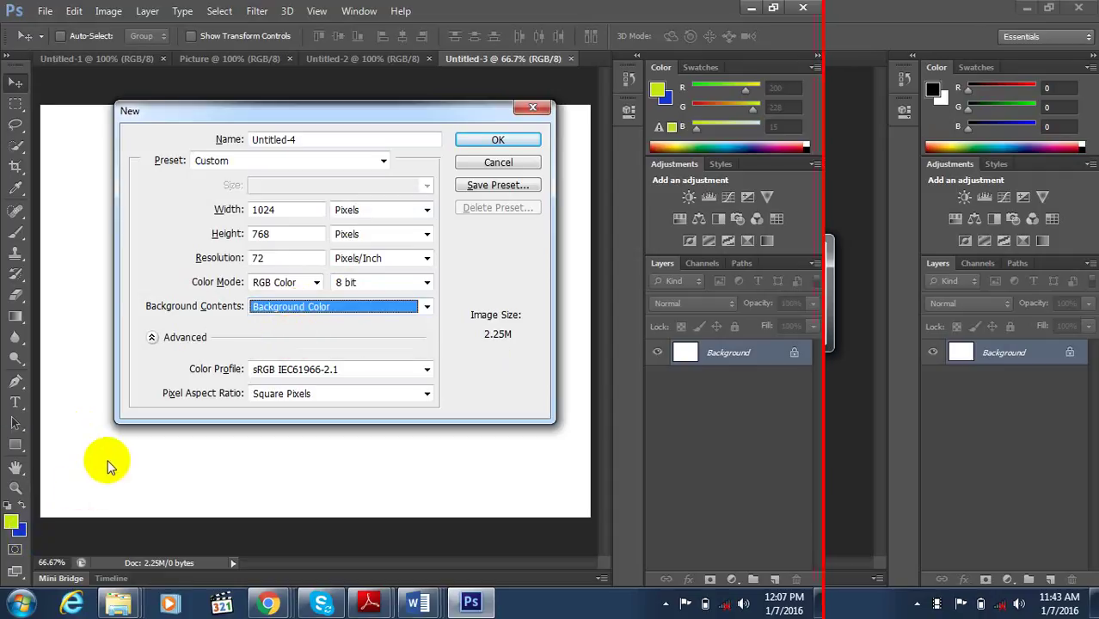
{"action": "left_click", "coordinate": [486, 140]}
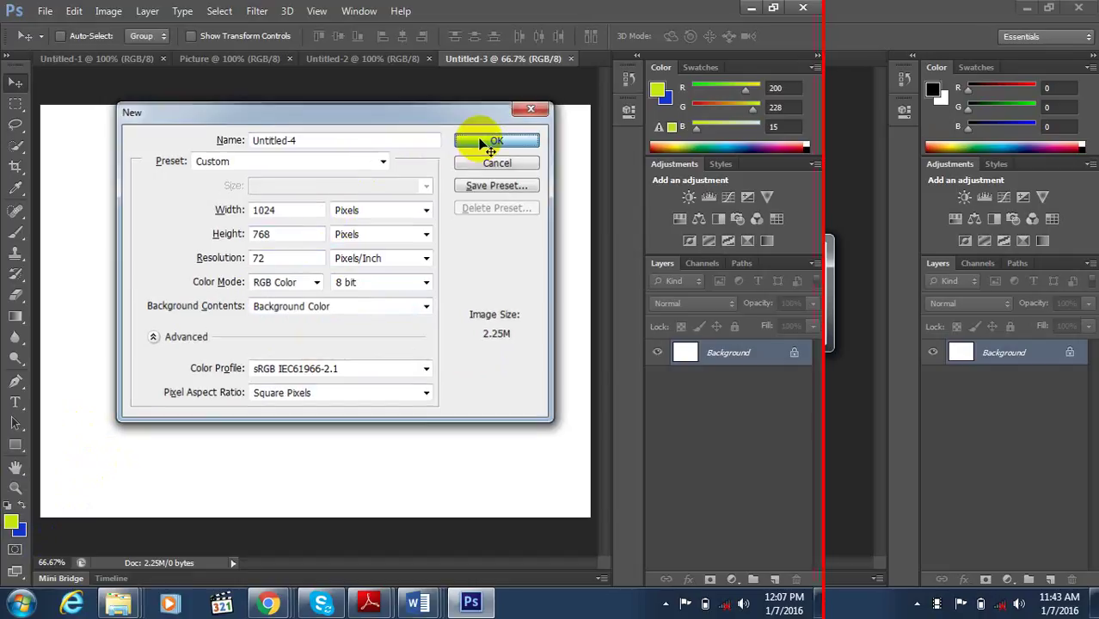
- Swap the foreground and background colors and create a new 1024 x 768 document filled with the yellow-green background color
{"action": "left_click", "coordinate": [23, 508]}
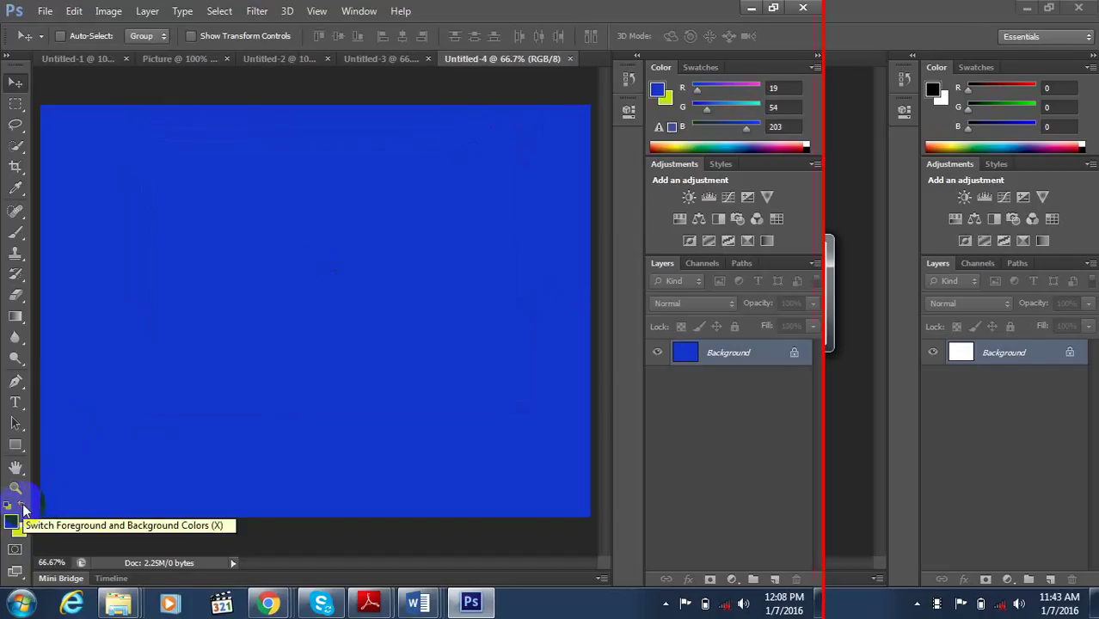
{"action": "key", "text": "ctrl+n"}
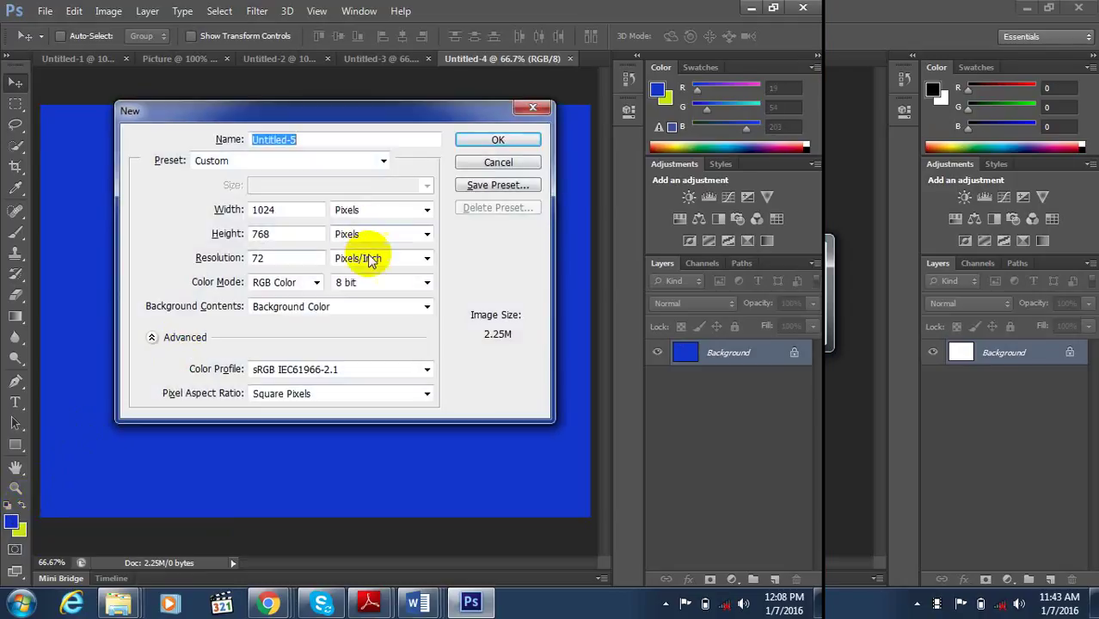
{"action": "left_click", "coordinate": [478, 143]}
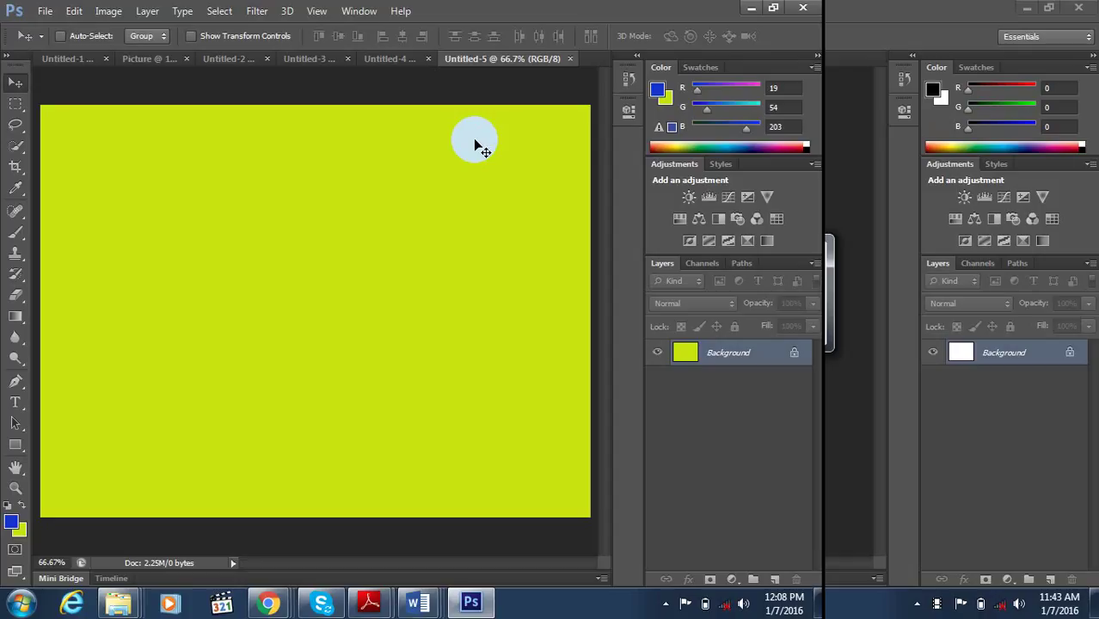
- Create a new 1024 x 768 pixel document with its background contents set to Transparent
{"action": "key", "text": "ctrl+n"}
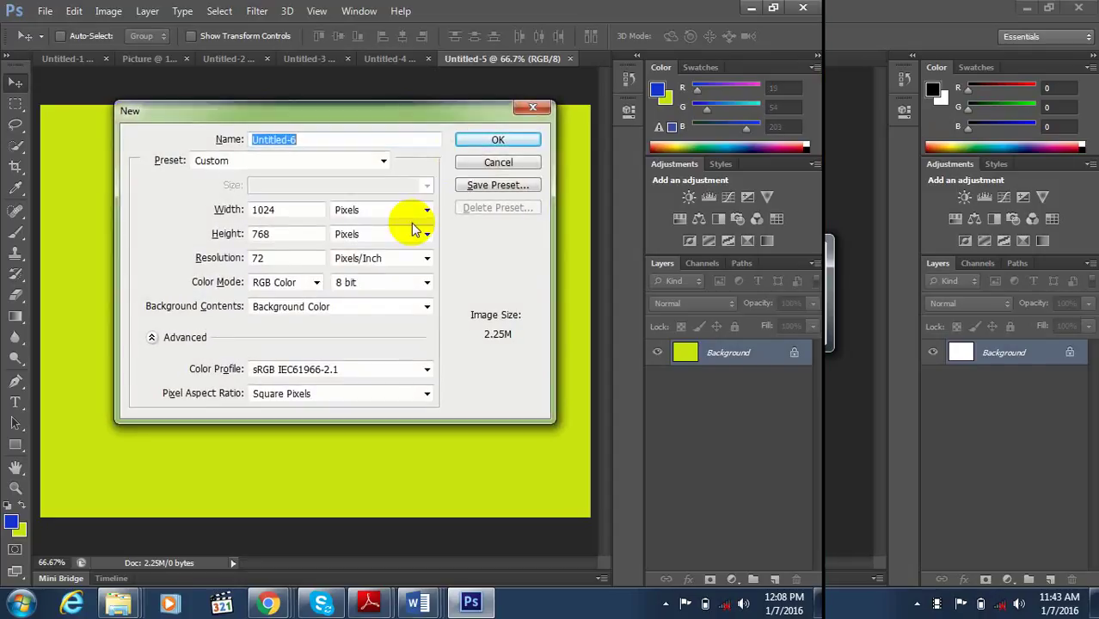
{"action": "left_click", "coordinate": [353, 305]}
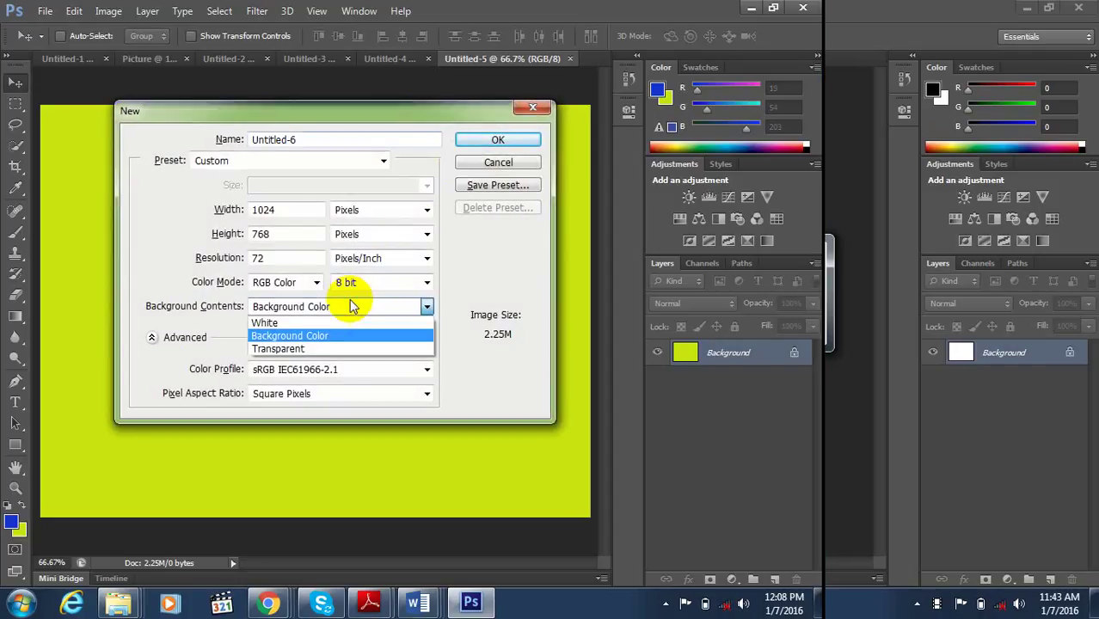
{"action": "left_click", "coordinate": [331, 348]}
{"action": "left_click", "coordinate": [470, 142]}
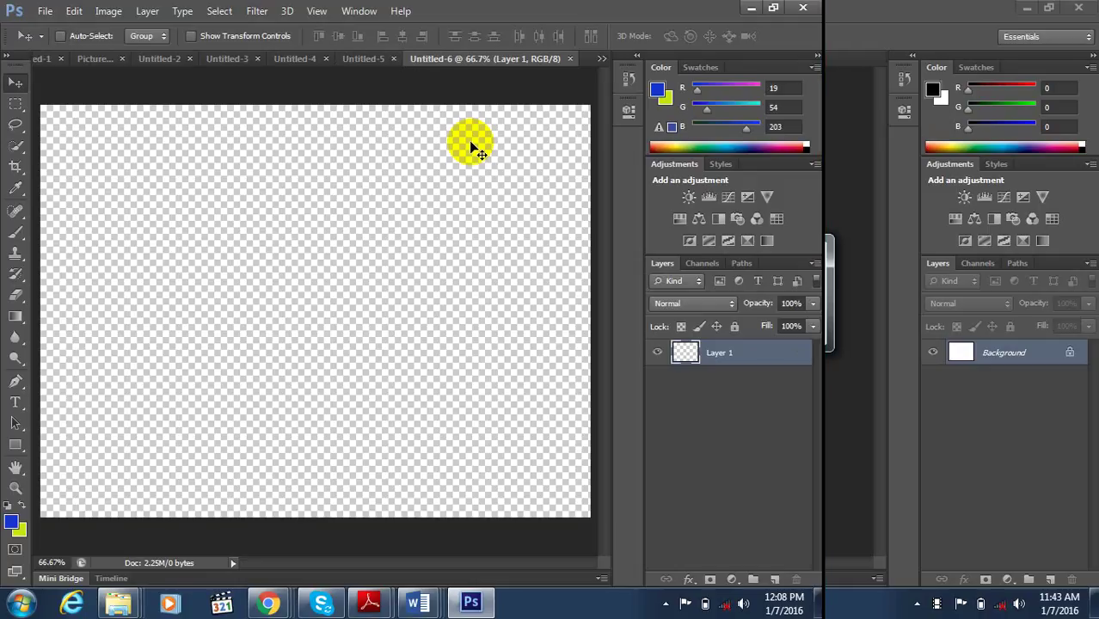
- Create a new 1024 x 768 pixel document with its background contents set to White
{"action": "key", "text": "ctrl+n"}
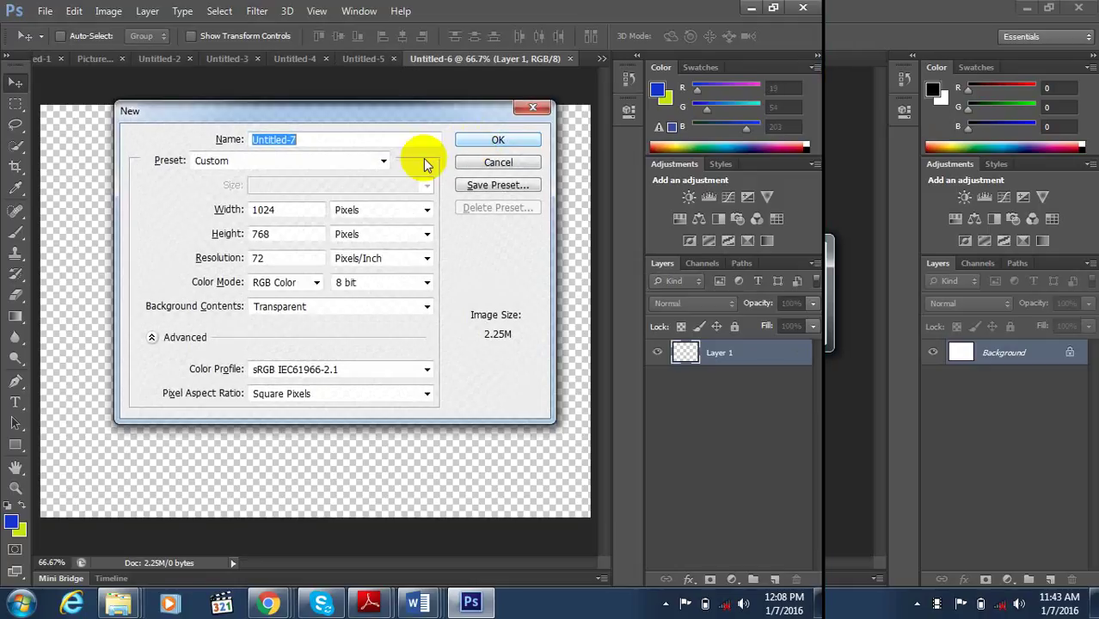
{"action": "left_click", "coordinate": [311, 308]}
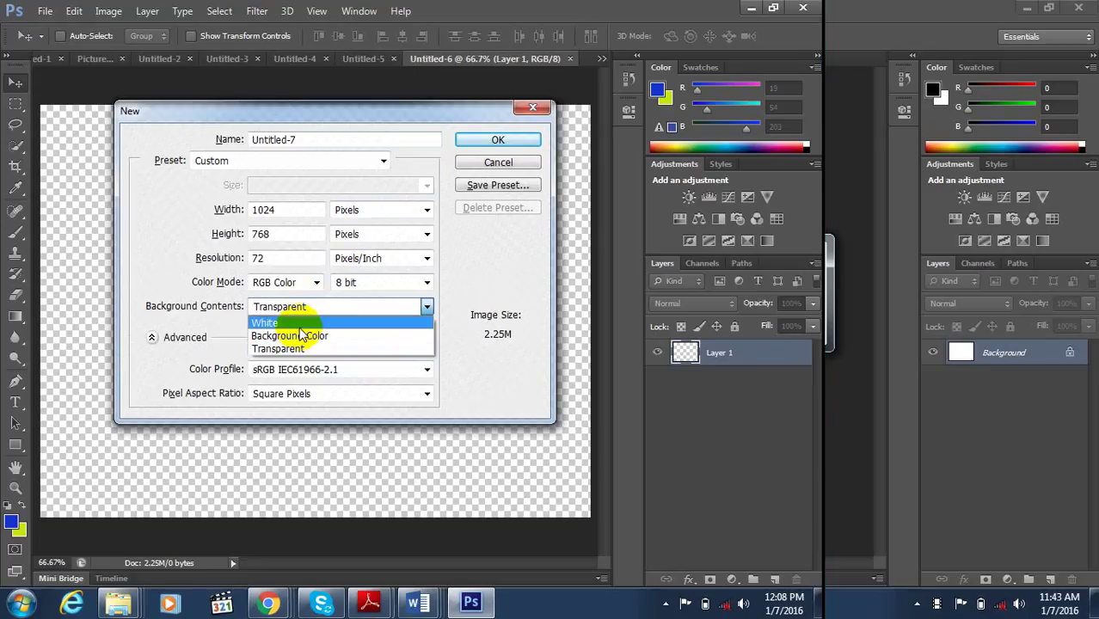
{"action": "left_click", "coordinate": [293, 322]}
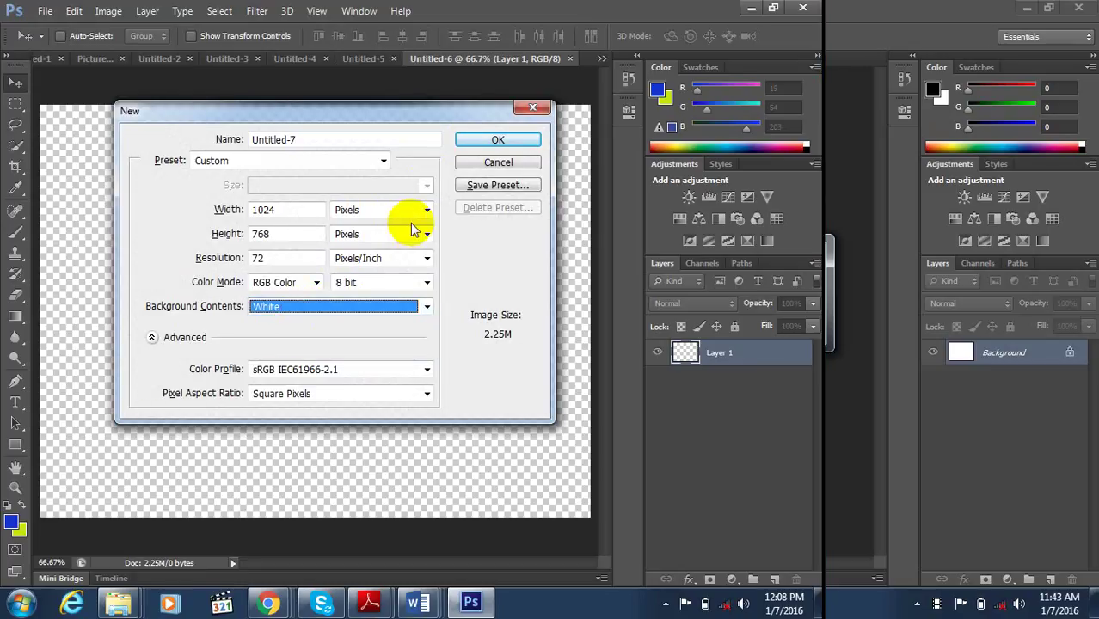
{"action": "left_click", "coordinate": [487, 139]}
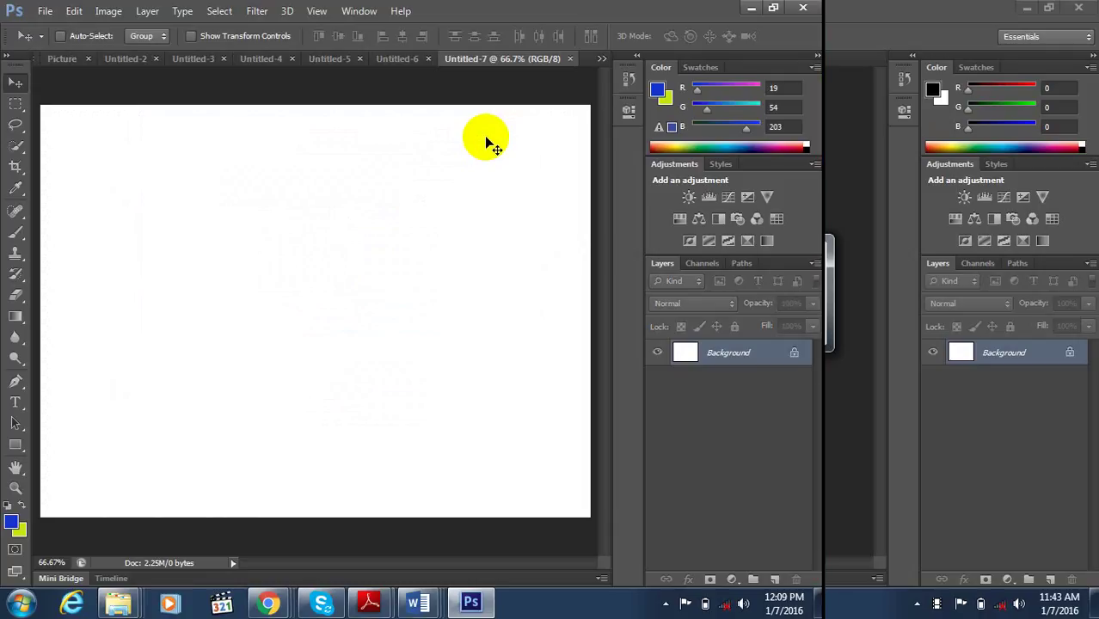
- Create a new document from the Web preset at 800 x 600 pixels, keeping the RGB Color mode and white background
{"action": "key", "text": "ctrl+n"}
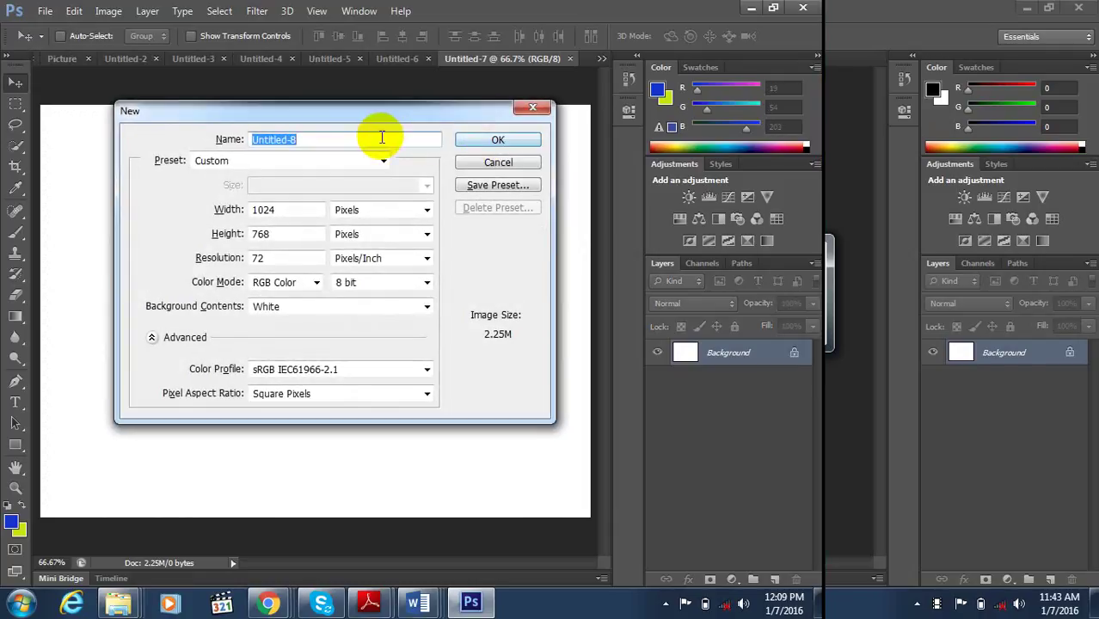
{"action": "left_click", "coordinate": [382, 161]}
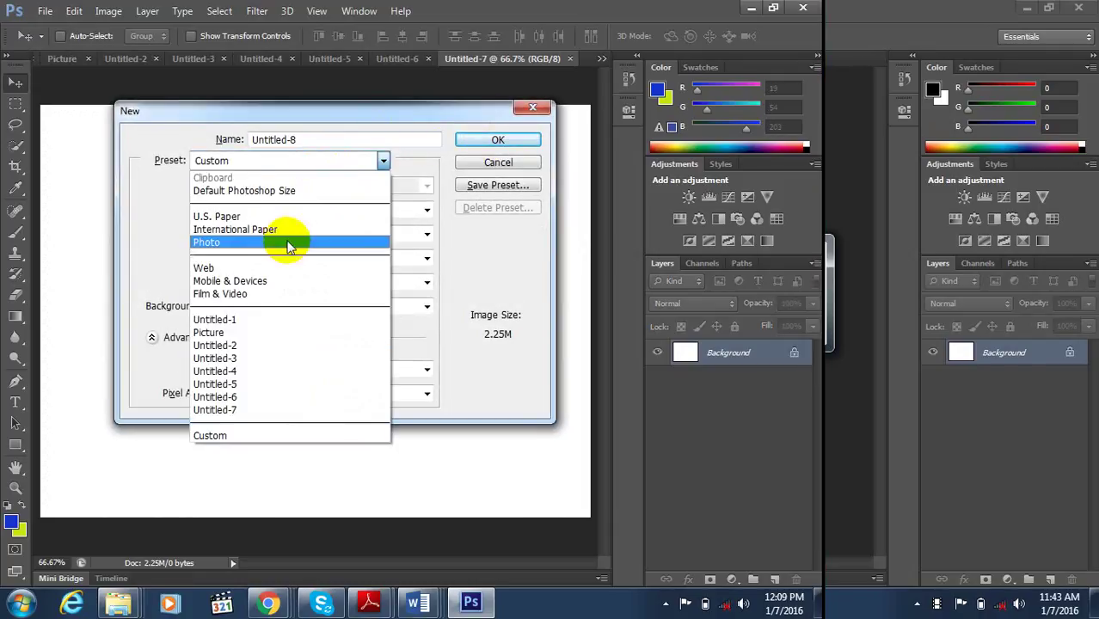
{"action": "left_click", "coordinate": [282, 268]}
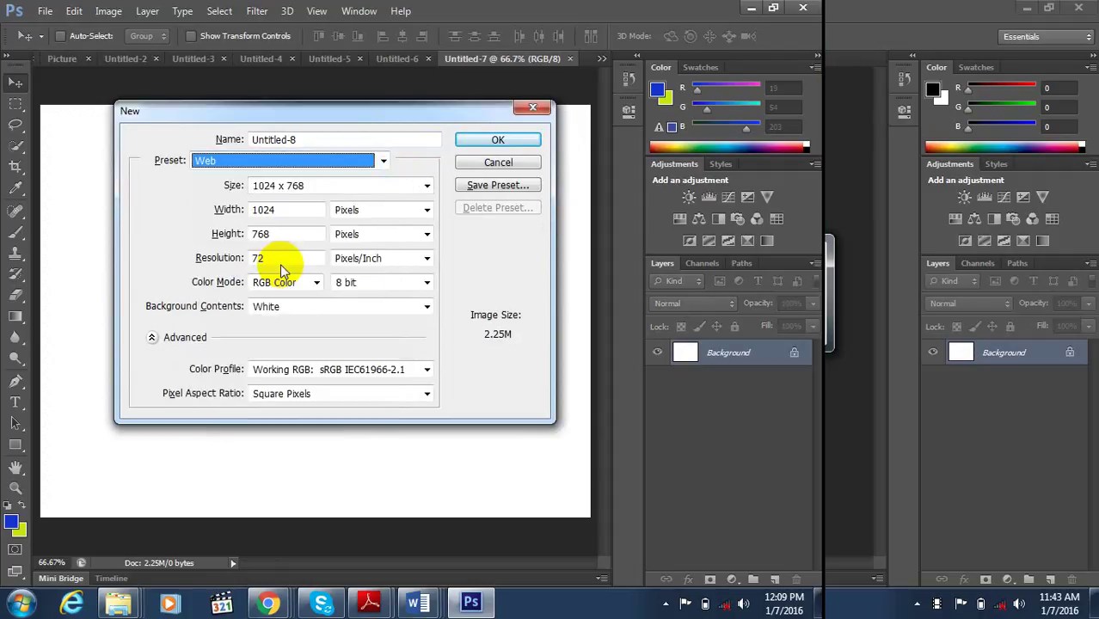
{"action": "left_click", "coordinate": [299, 185]}
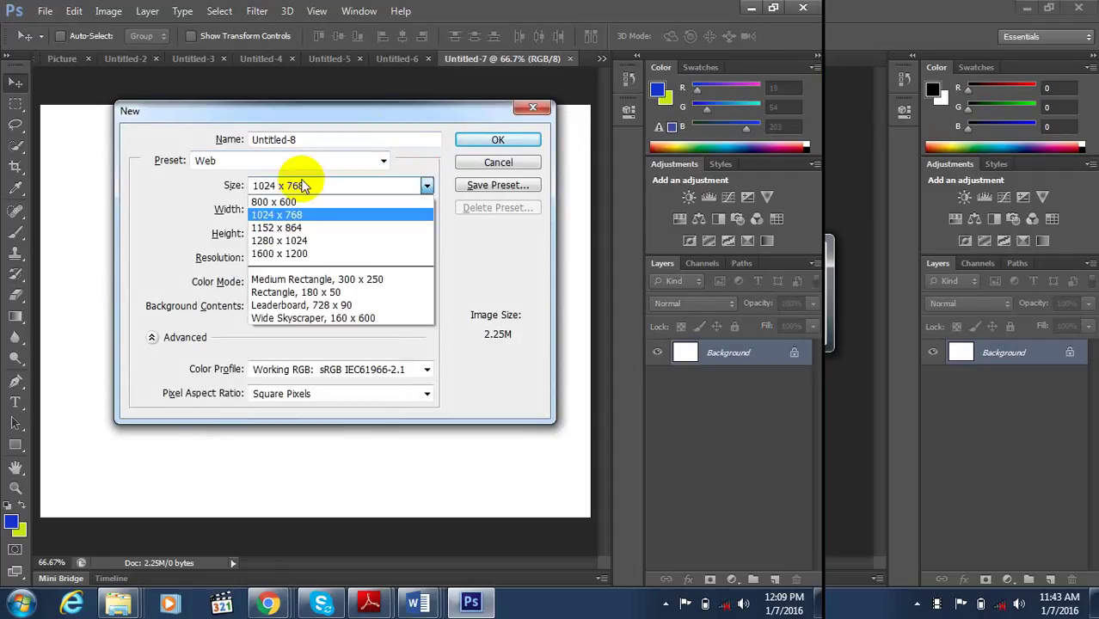
{"action": "left_click", "coordinate": [284, 202]}
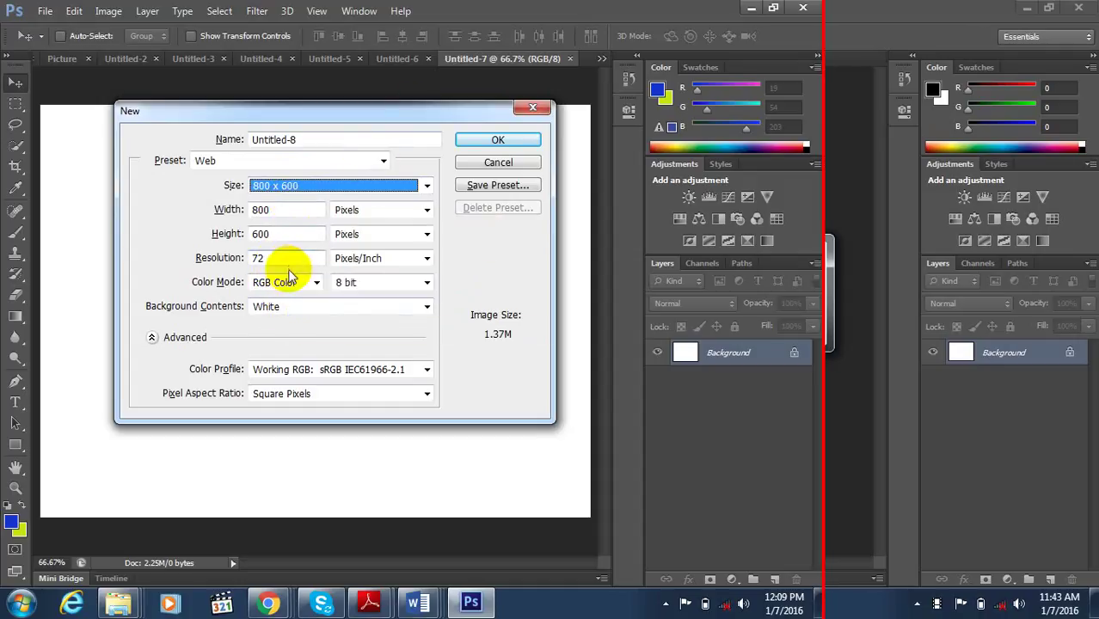
{"action": "left_click", "coordinate": [287, 283]}
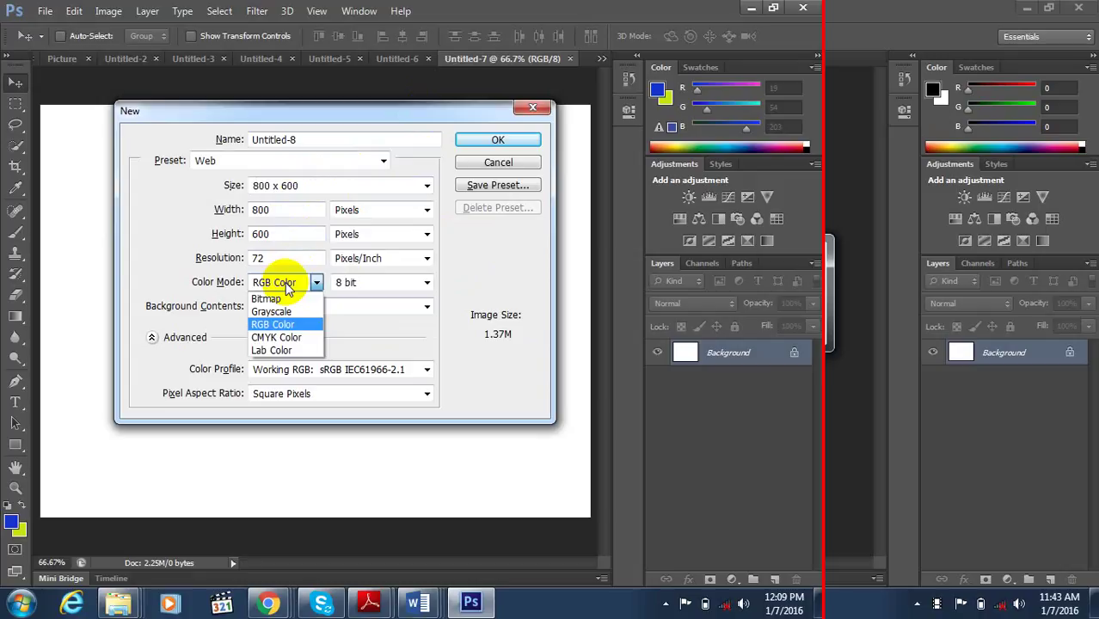
{"action": "left_click", "coordinate": [285, 282]}
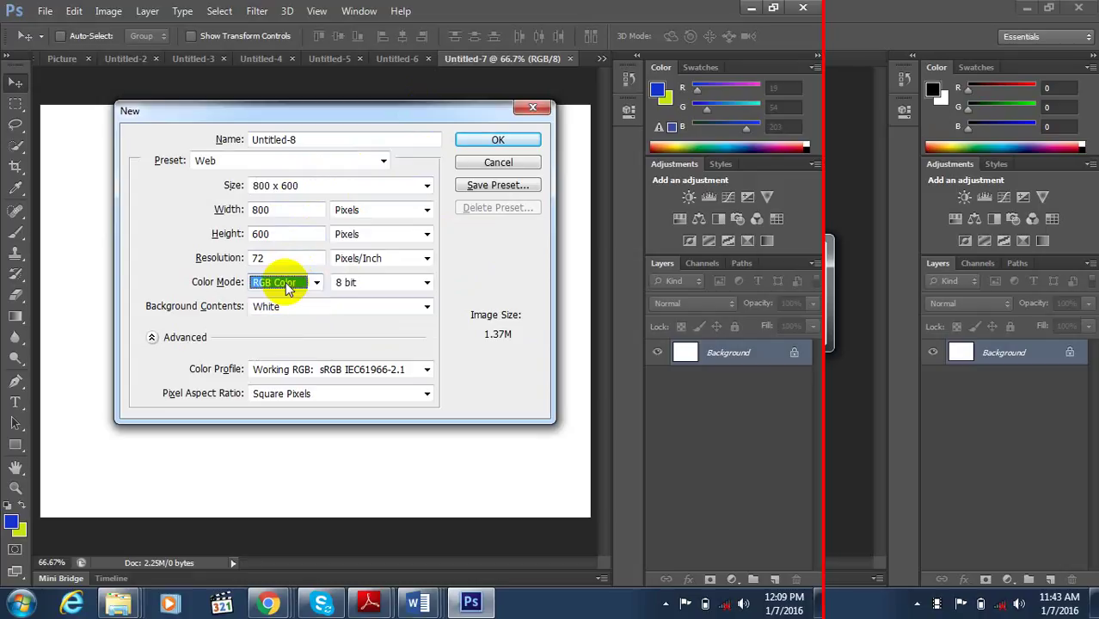
{"action": "left_click", "coordinate": [465, 143]}
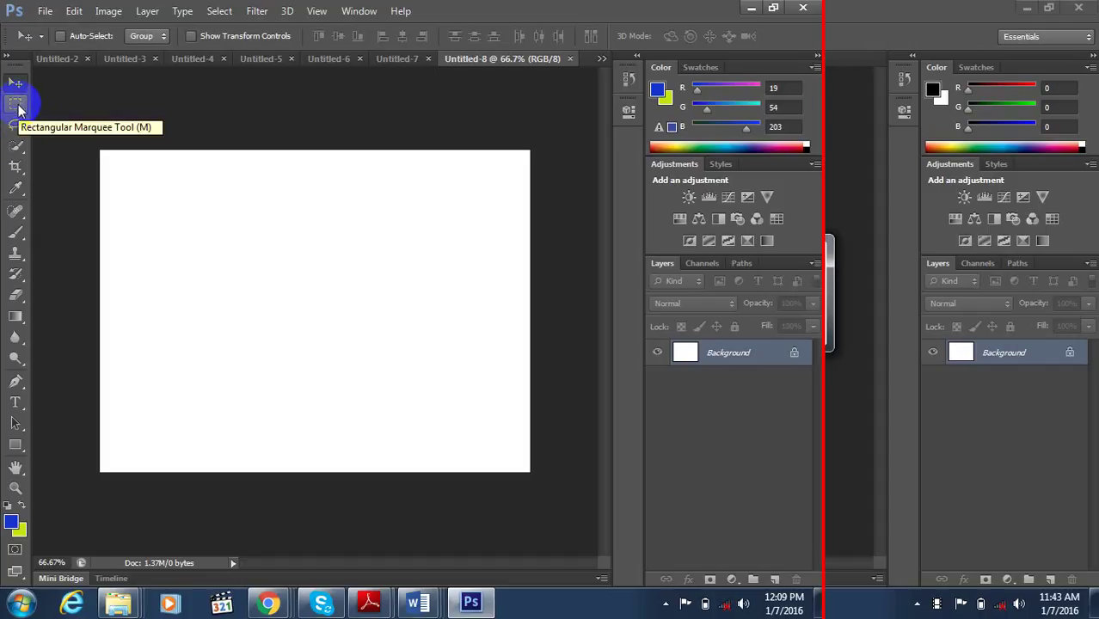
- Examine the tool variants grouped with the Rectangular Marquee and Lasso tools, finishing with the Move tool active
{"action": "left_click", "coordinate": [18, 107]}
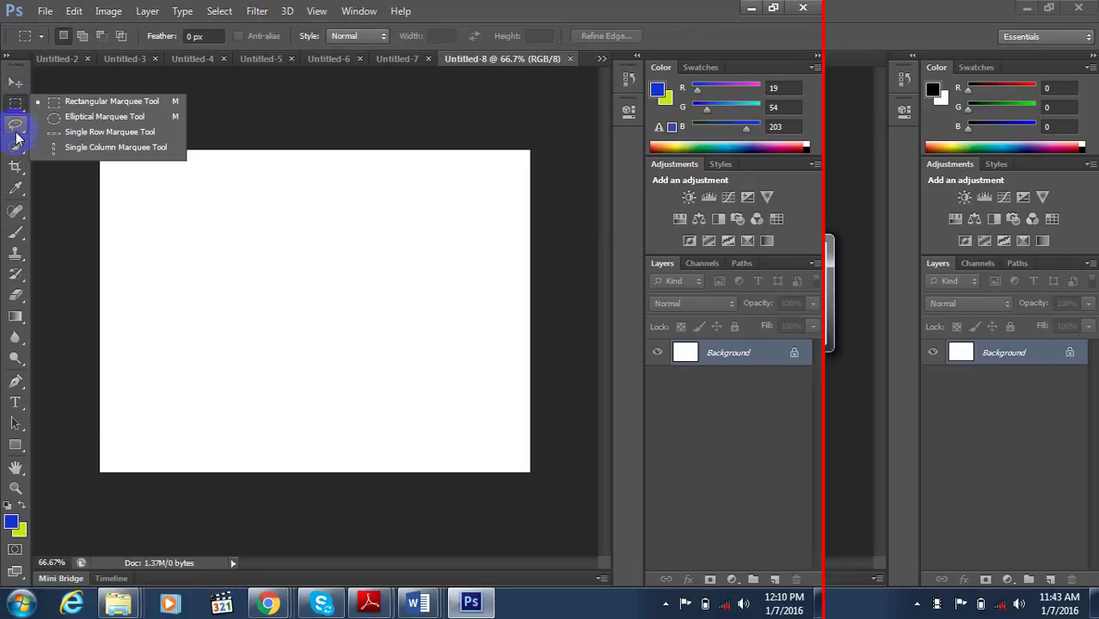
{"action": "left_click", "coordinate": [17, 132]}
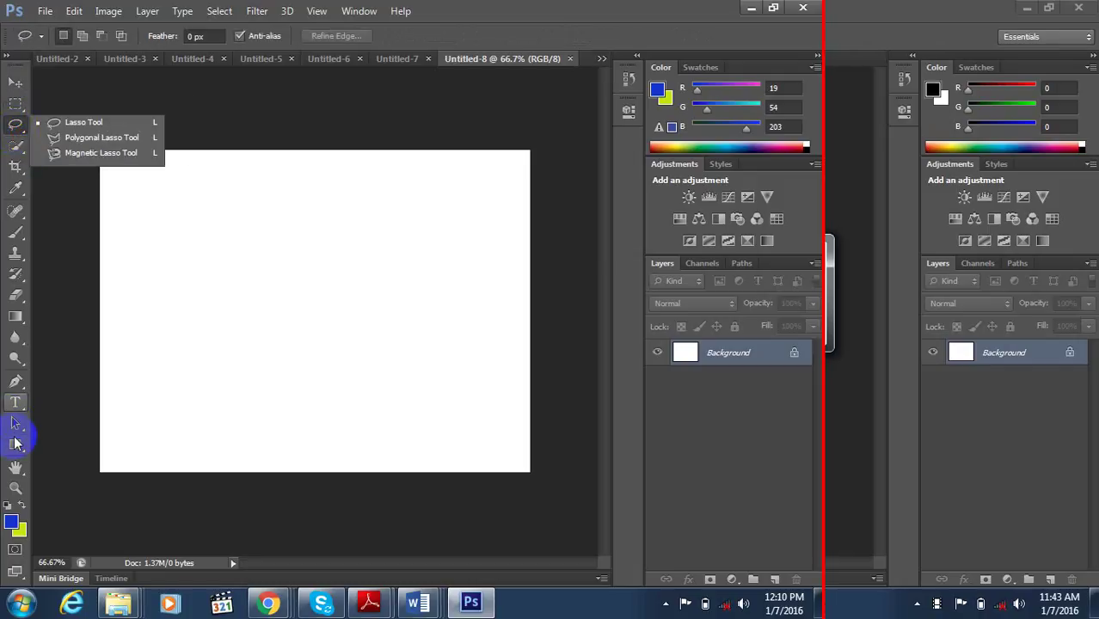
{"action": "left_click", "coordinate": [61, 295]}
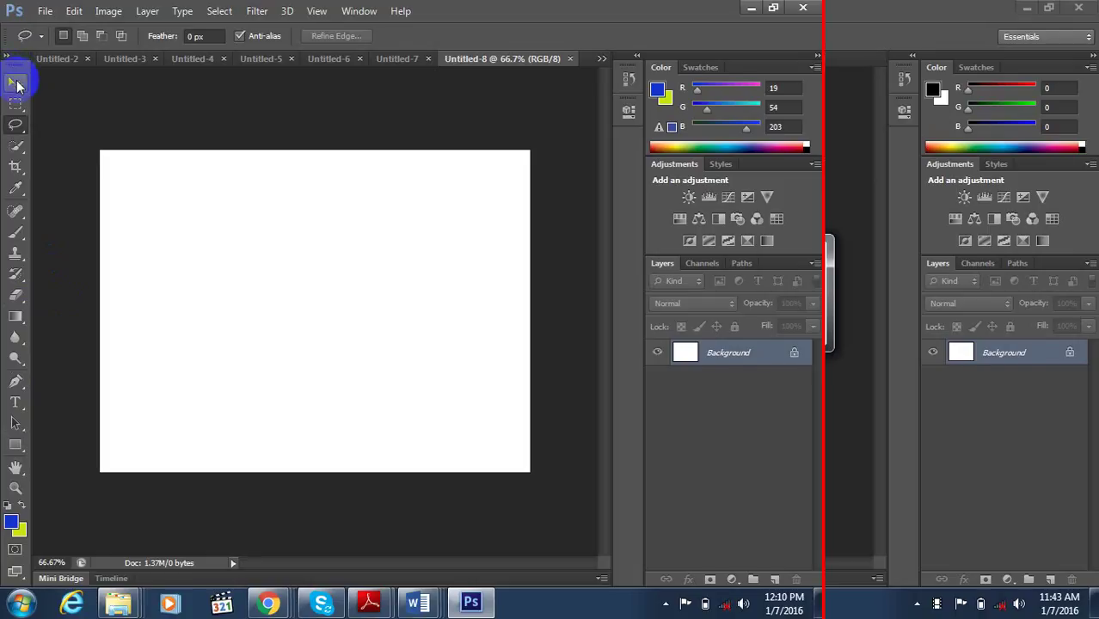
{"action": "left_click", "coordinate": [17, 83]}
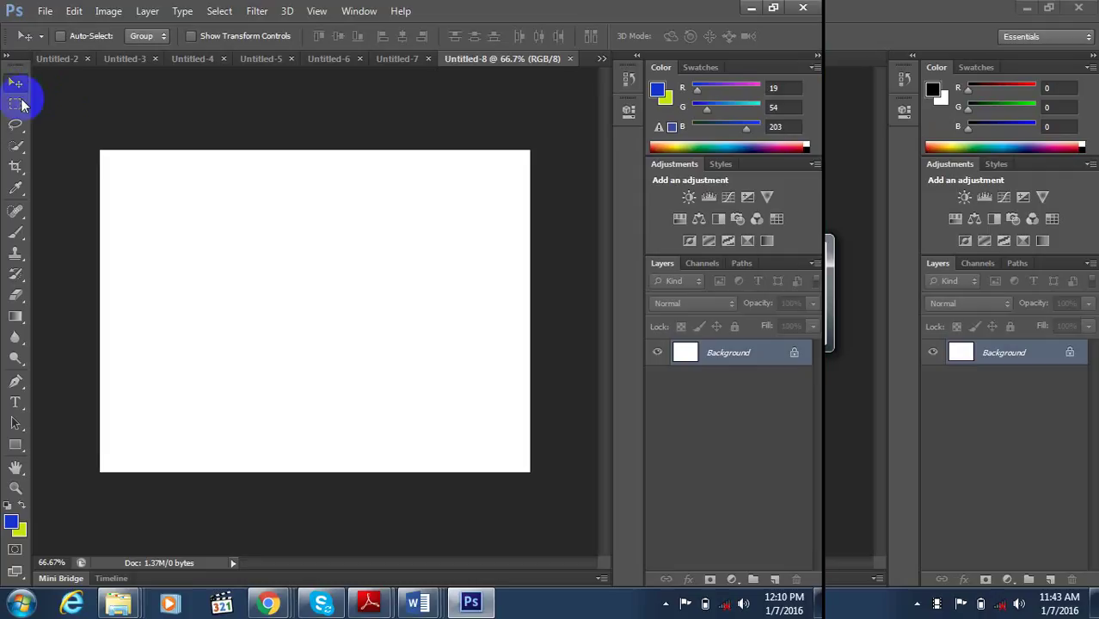
{"action": "left_click_drag", "start_coordinate": [15, 104], "coordinate": [53, 101]}
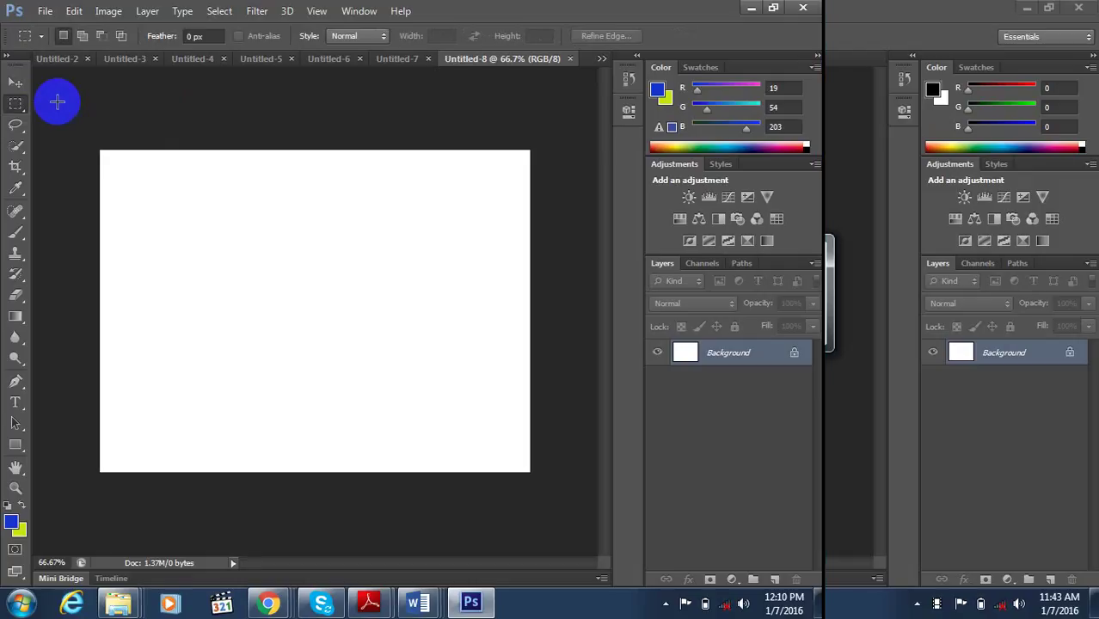
{"action": "left_click", "coordinate": [15, 82]}
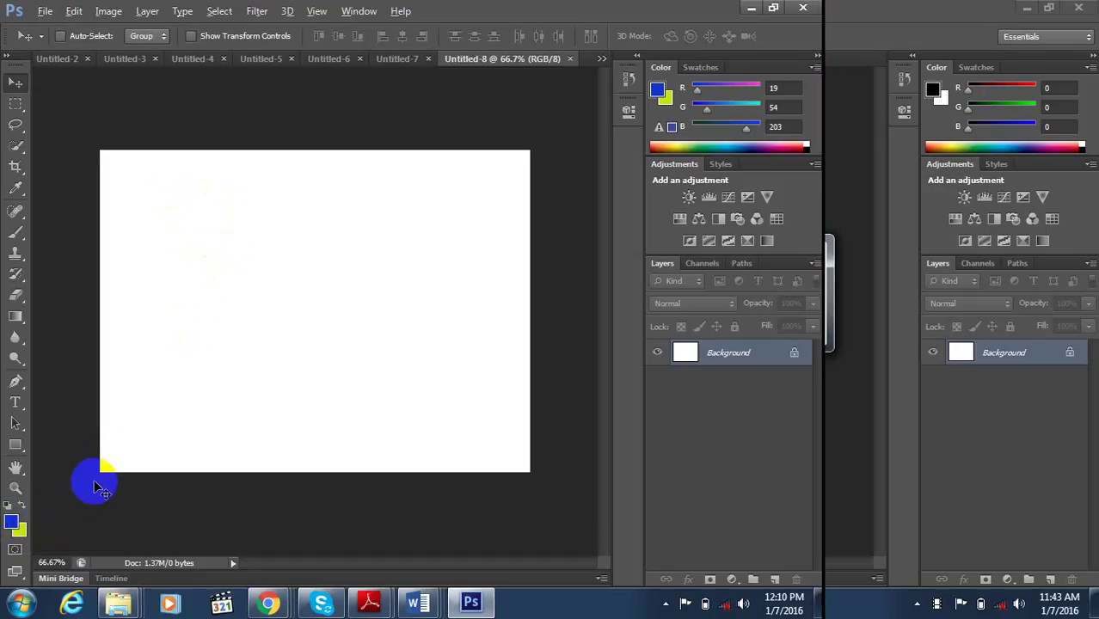
- Try filling the Background layer with the blue foreground color and the yellow-green background color, and undo both fills
{"action": "key", "text": "alt+BackSpace"}
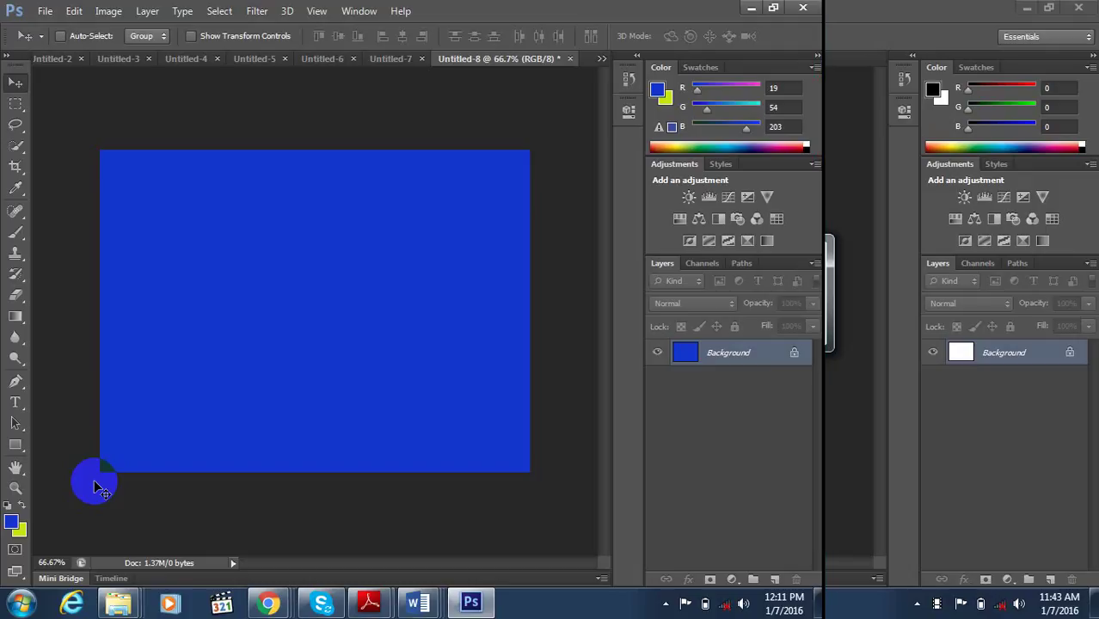
{"action": "key", "text": "ctrl+BackSpace"}
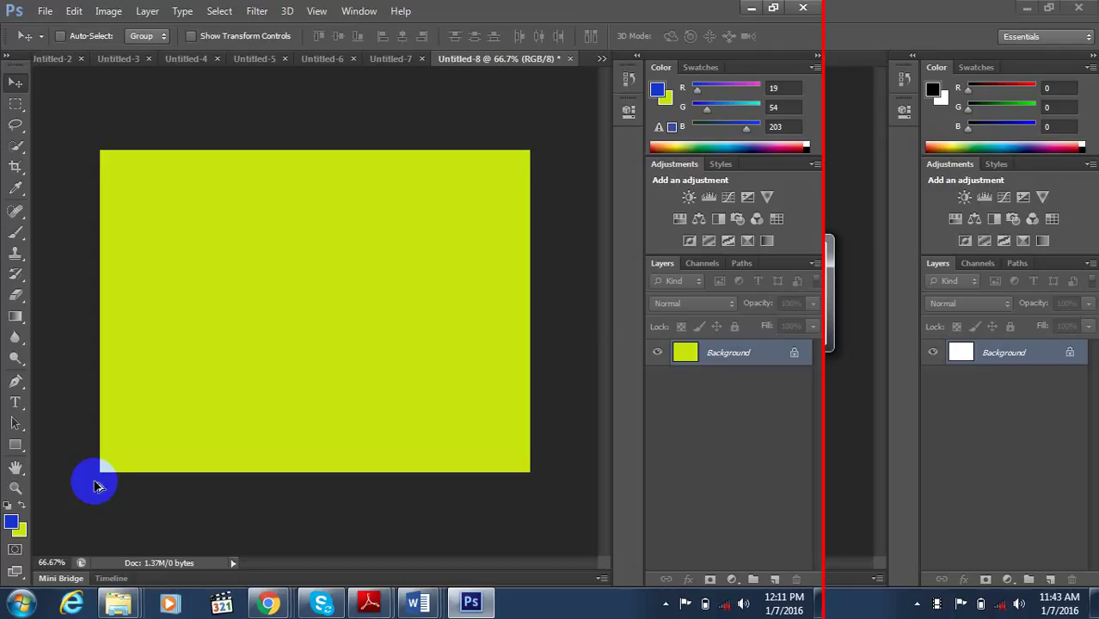
{"action": "key", "text": "ctrl+alt+z"}
{"action": "key", "text": "ctrl+alt+z"}
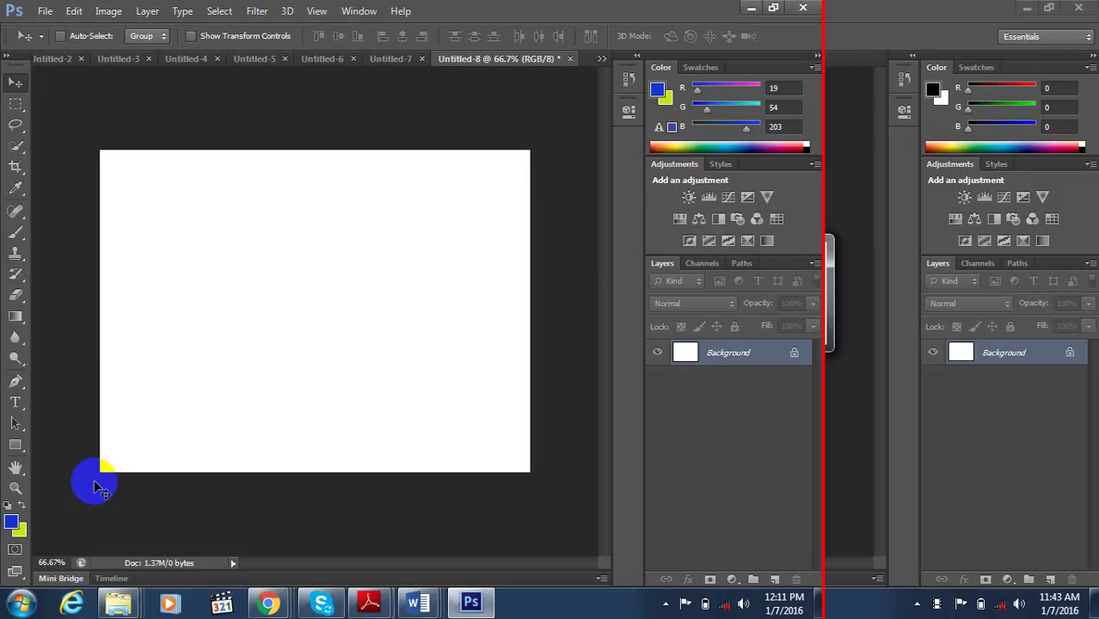
- Alternate the canvas fill twice between the yellow-green background color and the blue foreground color, and revert it to white
{"action": "key", "text": "ctrl+BackSpace"}
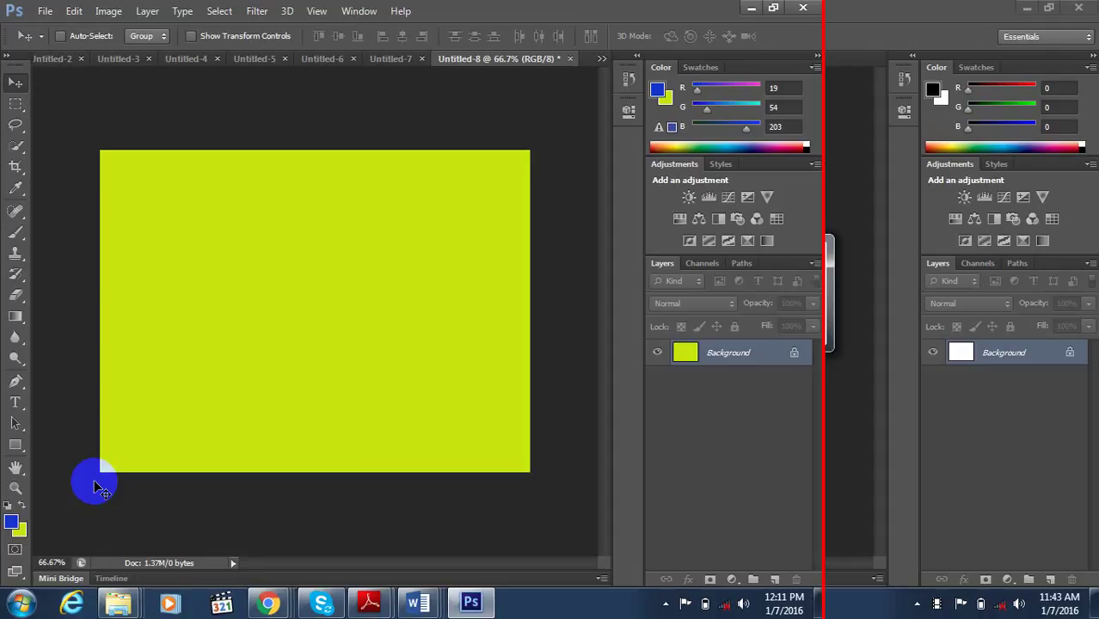
{"action": "key", "text": "alt+BackSpace"}
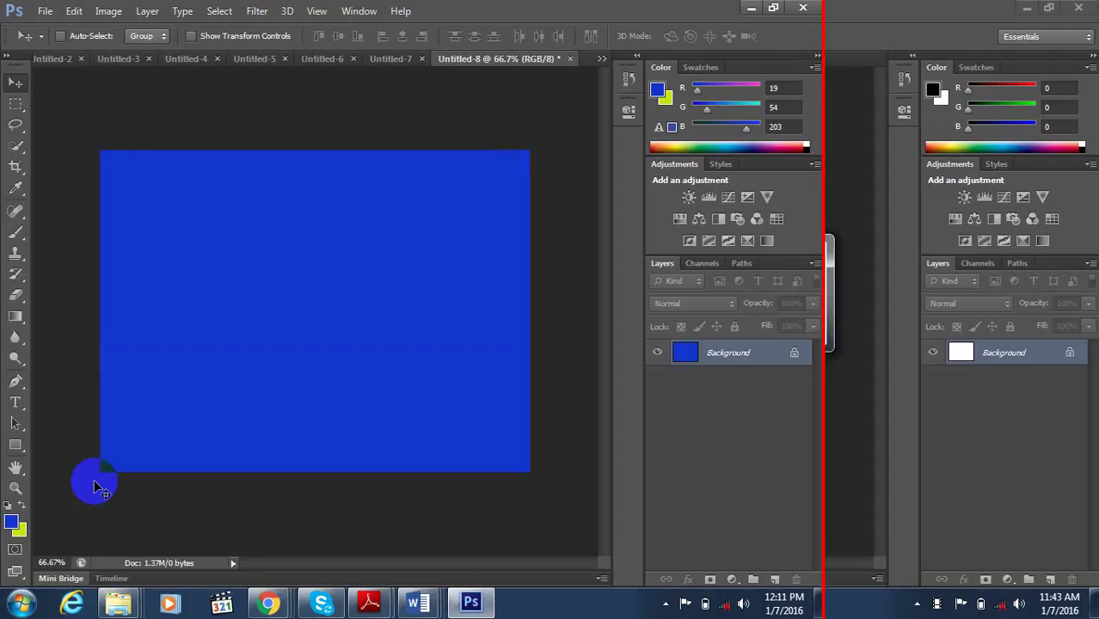
{"action": "key", "text": "ctrl+BackSpace"}
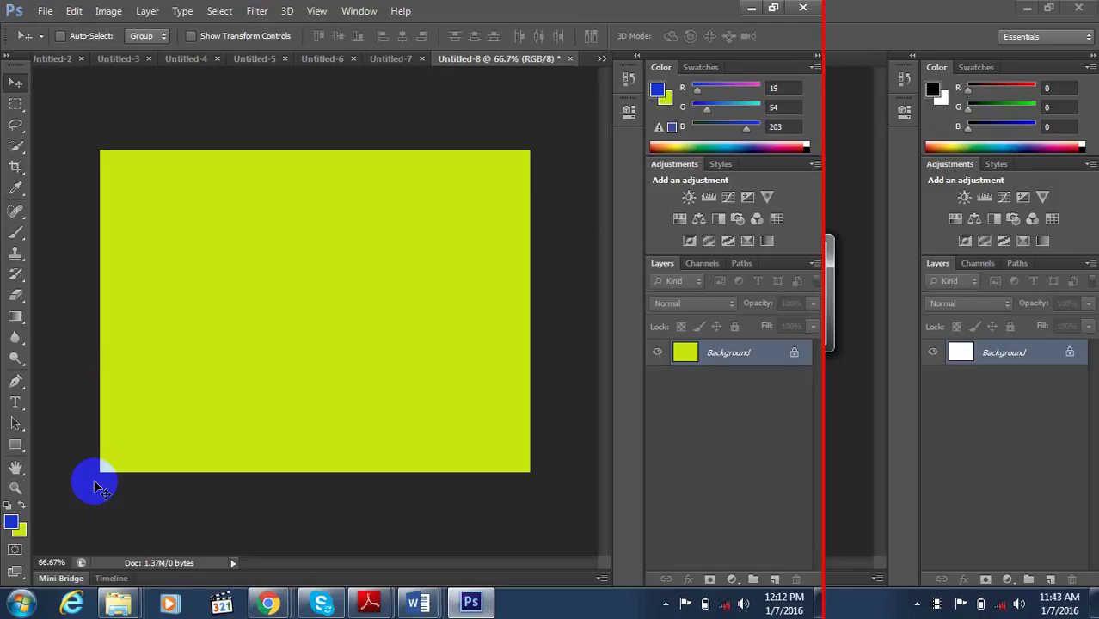
{"action": "key", "text": "alt+BackSpace"}
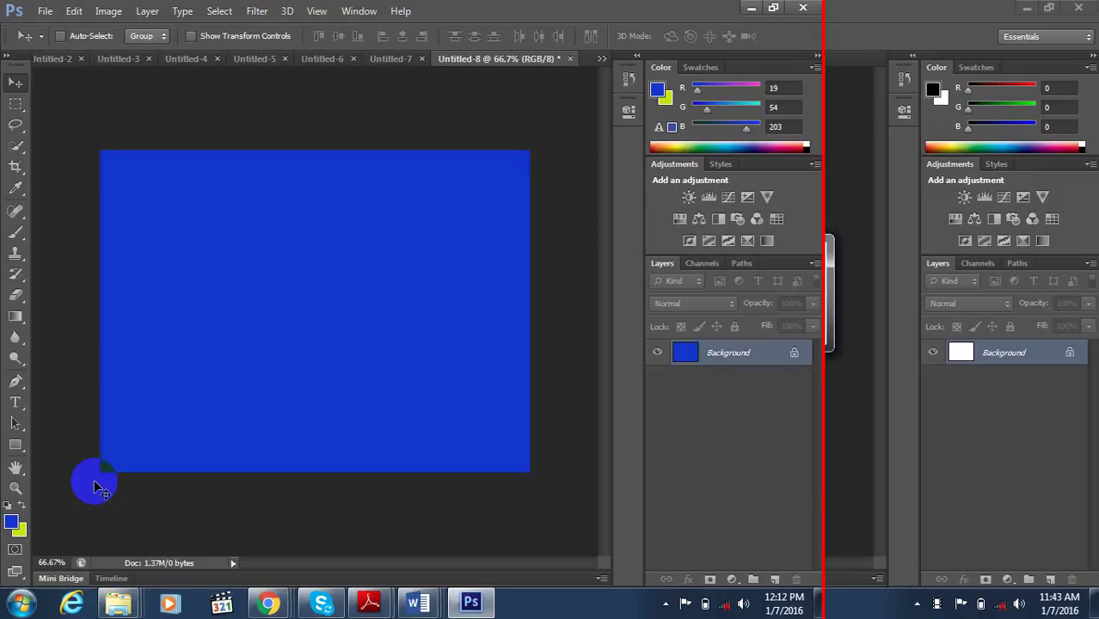
{"action": "key", "text": "ctrl+alt+z"}
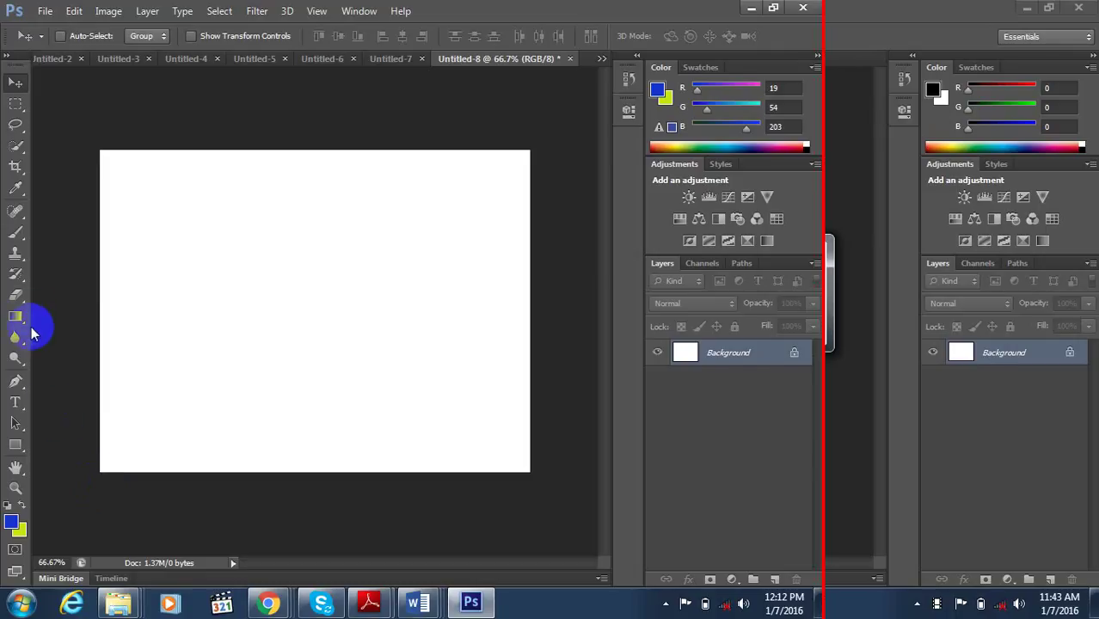
- Marquee a large rectangle in the canvas's upper-left area, fill it with the foreground color and refill it with the background color, and deselect
{"action": "left_click", "coordinate": [16, 104]}
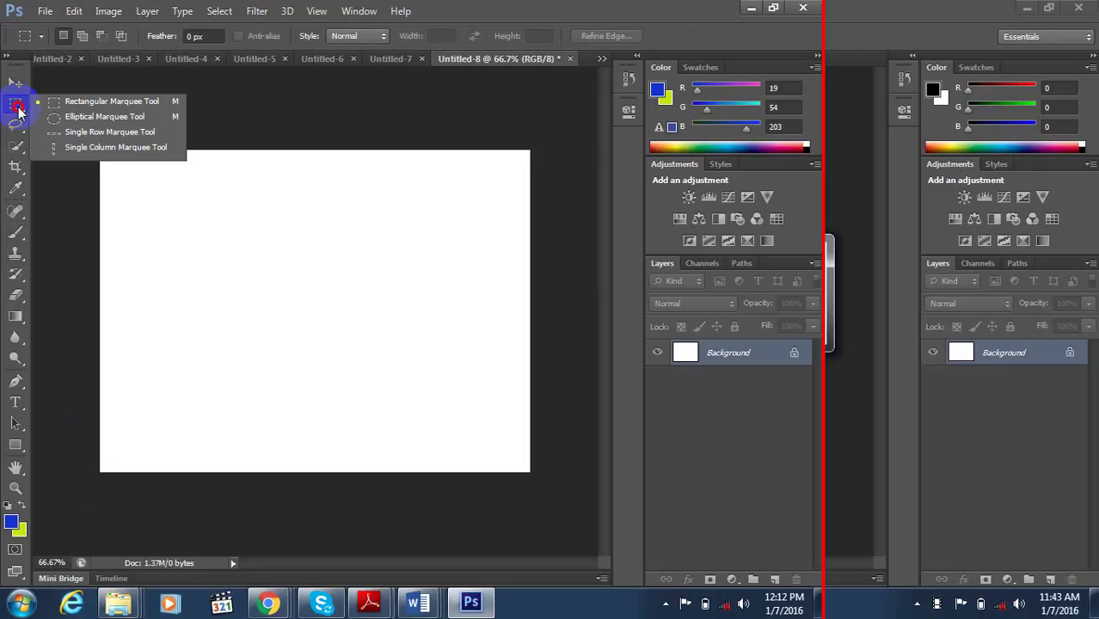
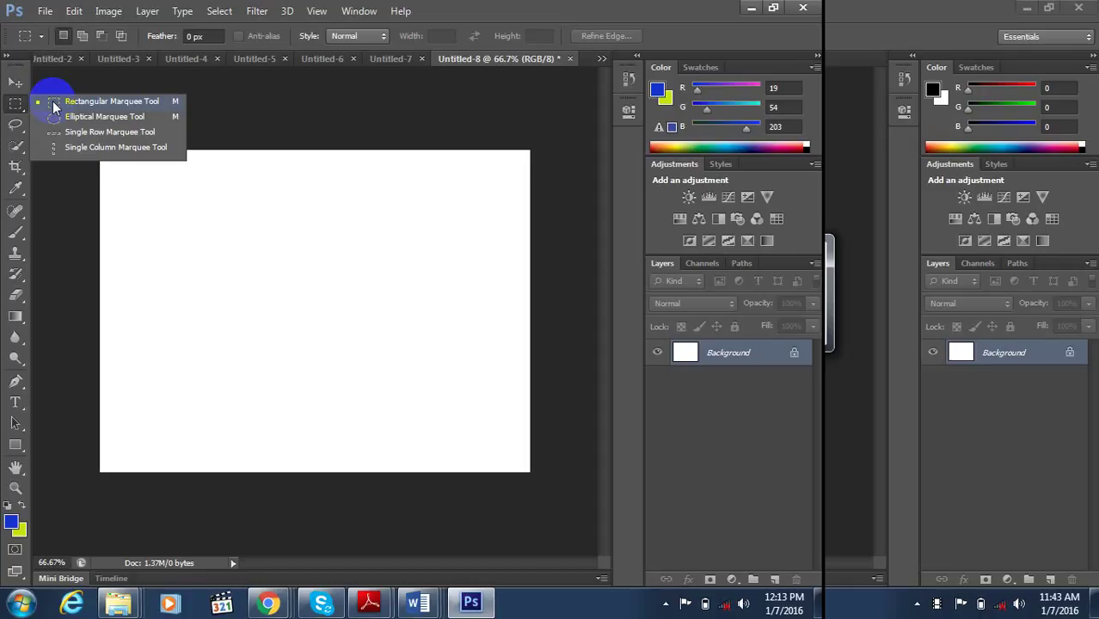
{"action": "left_click", "coordinate": [54, 103]}
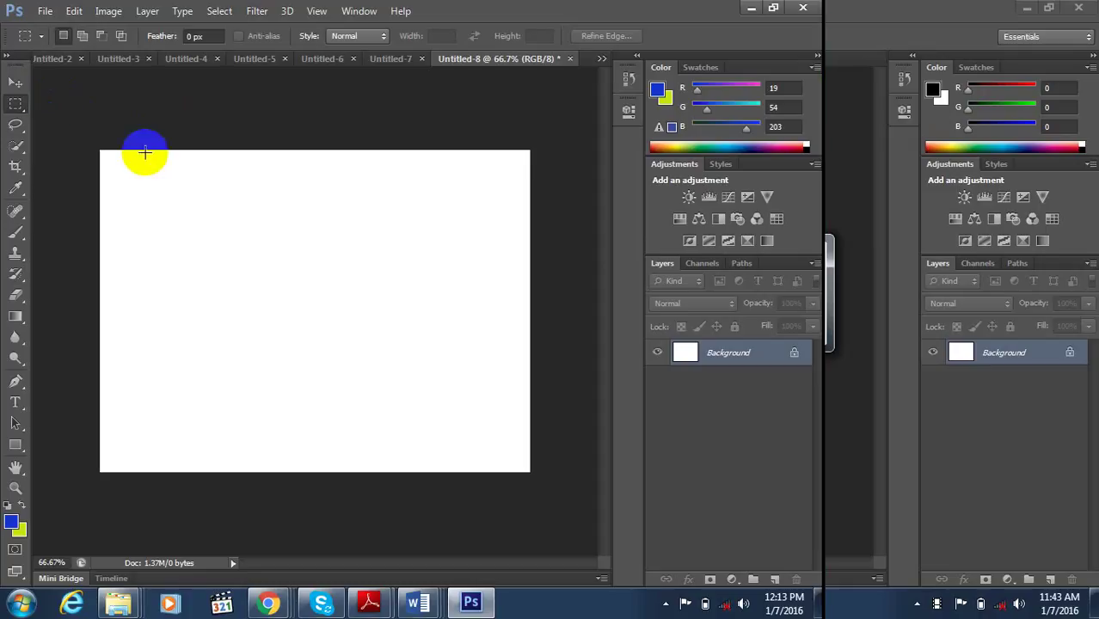
{"action": "left_click_drag", "start_coordinate": [151, 197], "coordinate": [372, 350]}
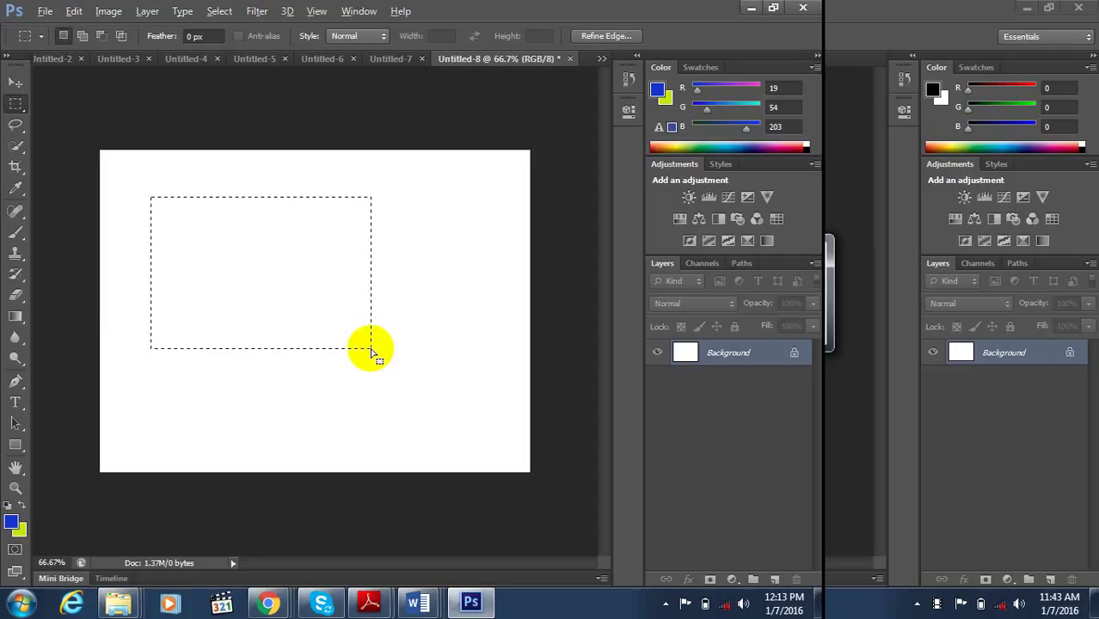
{"action": "key", "text": "alt+BackSpace"}
{"action": "key", "text": "ctrl+BackSpace"}
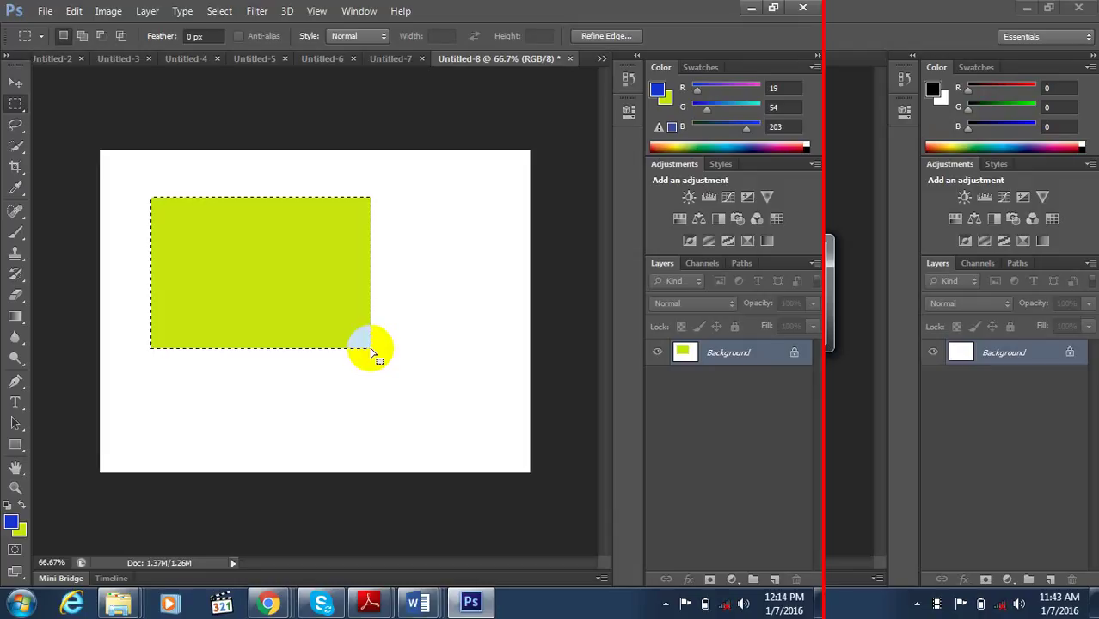
{"action": "left_click", "coordinate": [371, 349]}
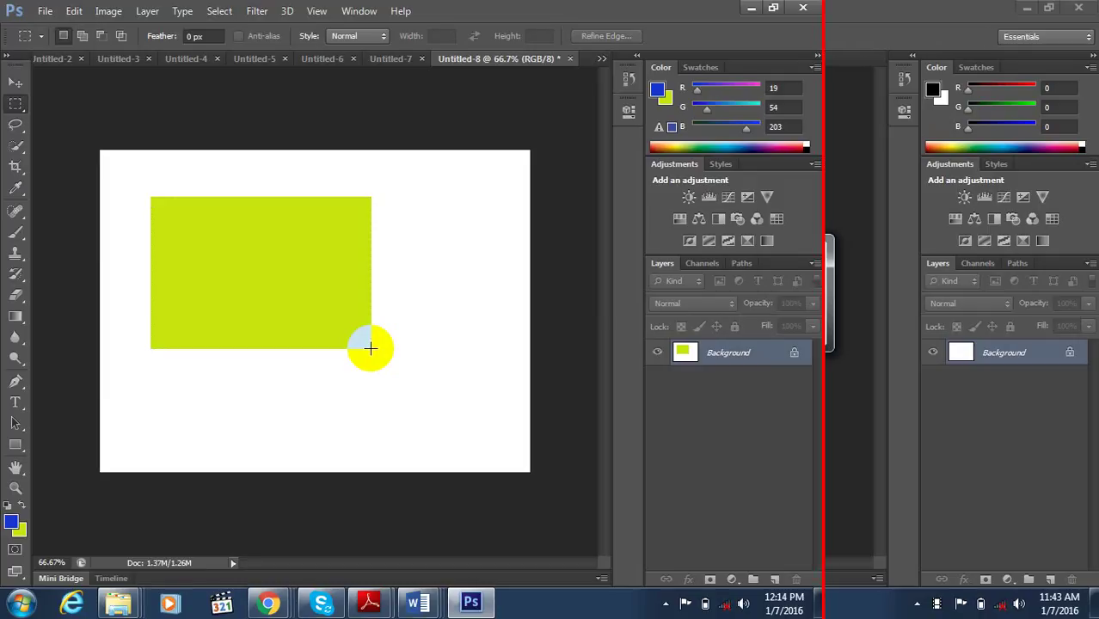
- Undo the deselection, the color fills and the rectangular selection
{"action": "key", "text": "ctrl+alt+z"}
{"action": "key", "text": "ctrl+alt+z"}
{"action": "key", "text": "ctrl+alt+z"}
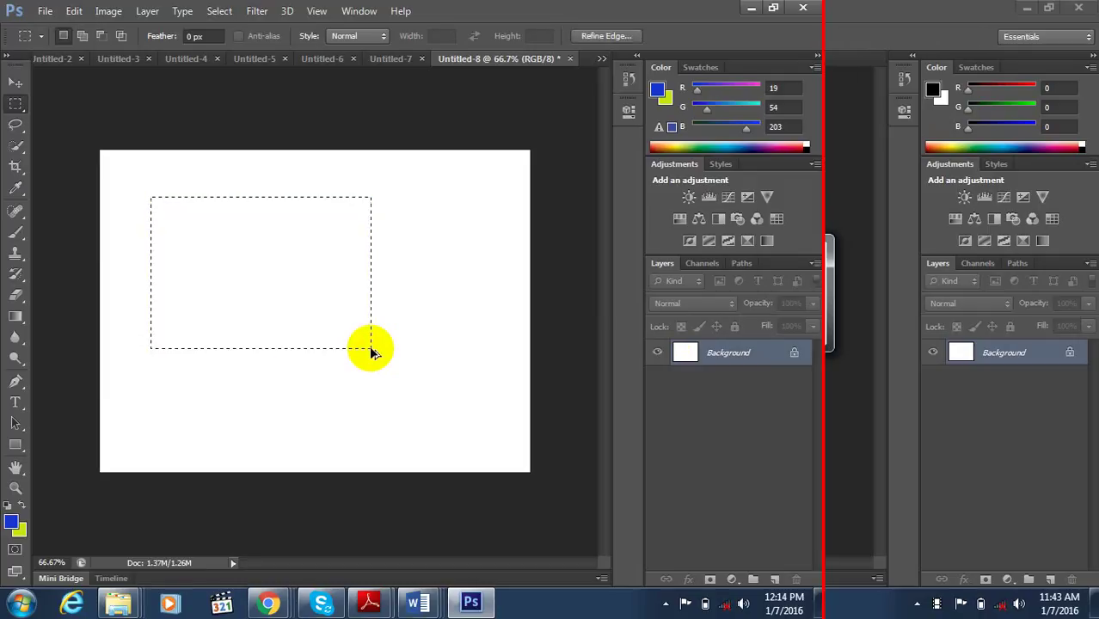
{"action": "key", "text": "ctrl+alt+z"}
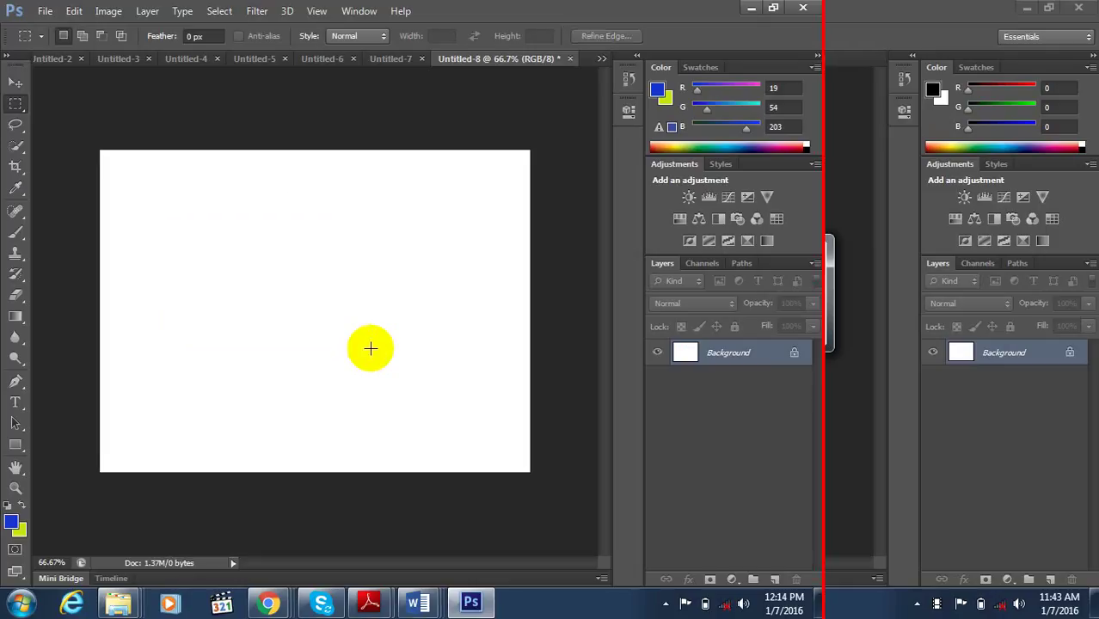
- Switch to the Elliptical Marquee and back to the Rectangular Marquee, and draw a wide, shallow rectangular selection on the canvas and deselect it
{"action": "left_click", "coordinate": [19, 102]}
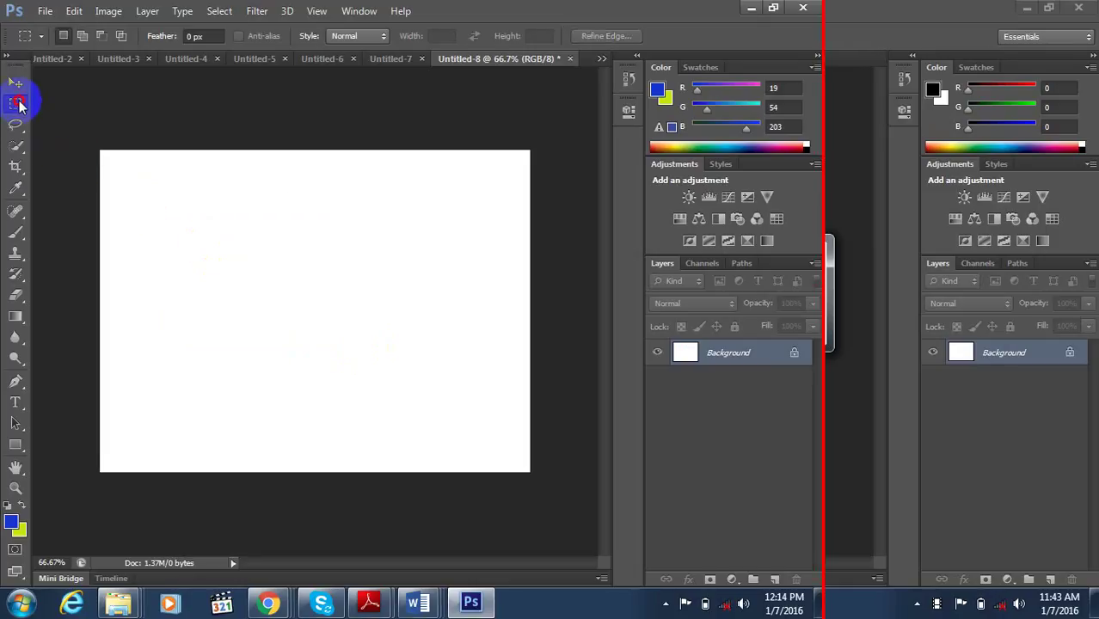
{"action": "left_click_drag", "start_coordinate": [19, 101], "coordinate": [58, 118]}
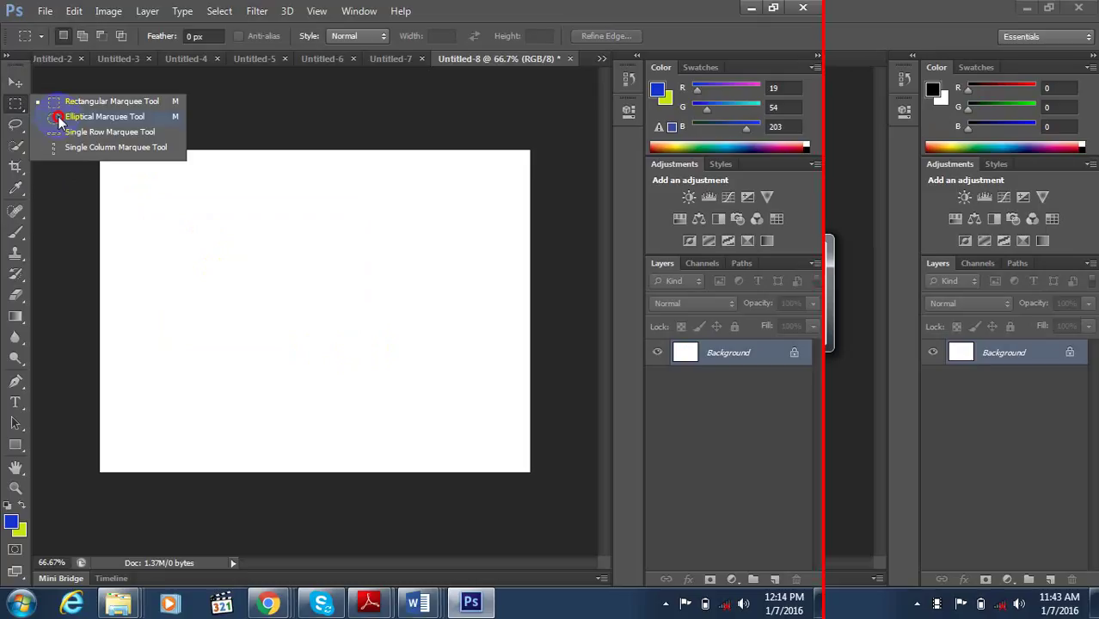
{"action": "left_click", "coordinate": [57, 117]}
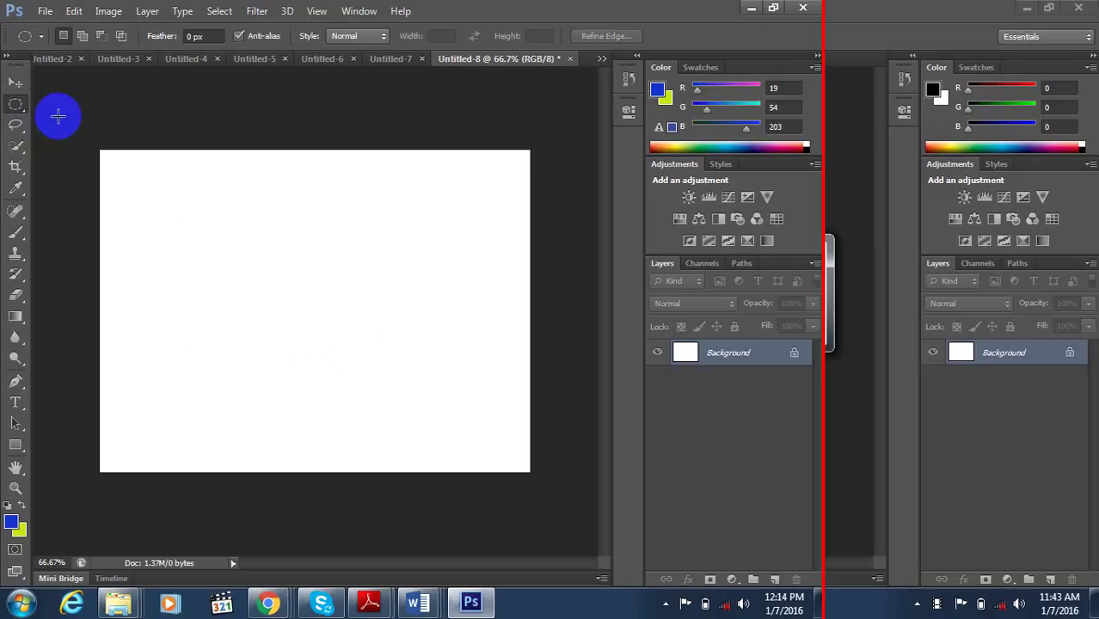
{"action": "right_click", "coordinate": [16, 105]}
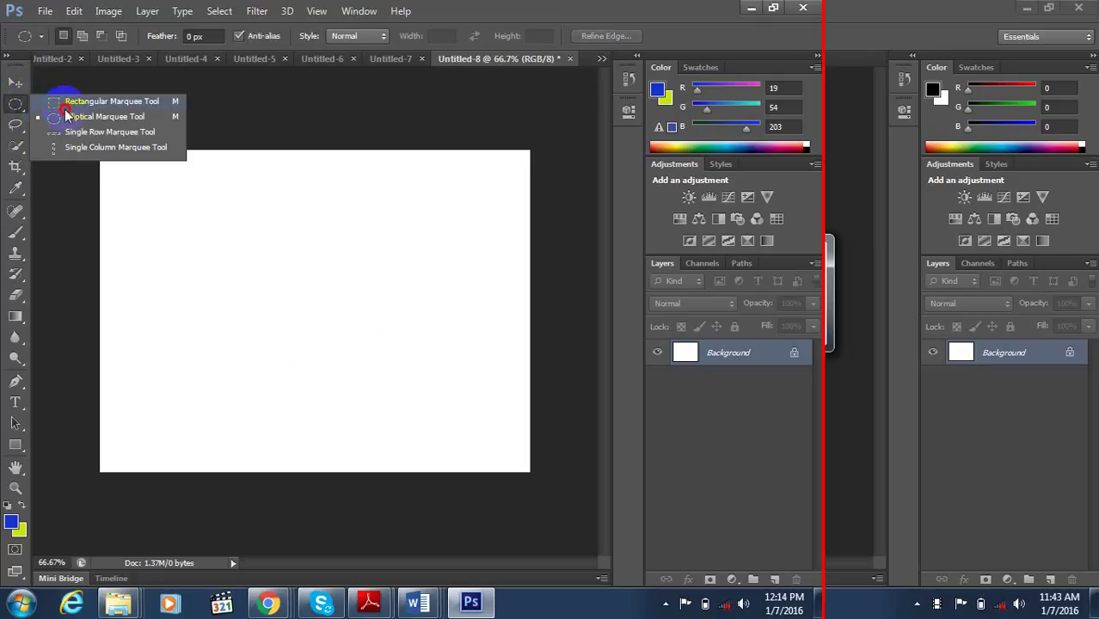
{"action": "left_click", "coordinate": [67, 101]}
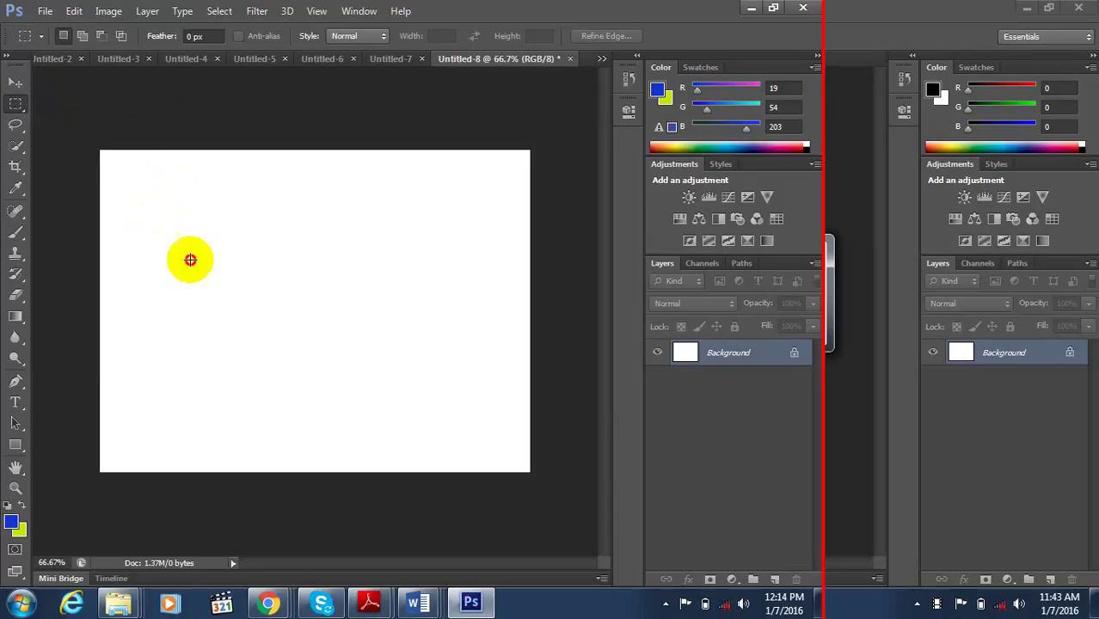
{"action": "left_click_drag", "start_coordinate": [150, 225], "coordinate": [379, 268]}
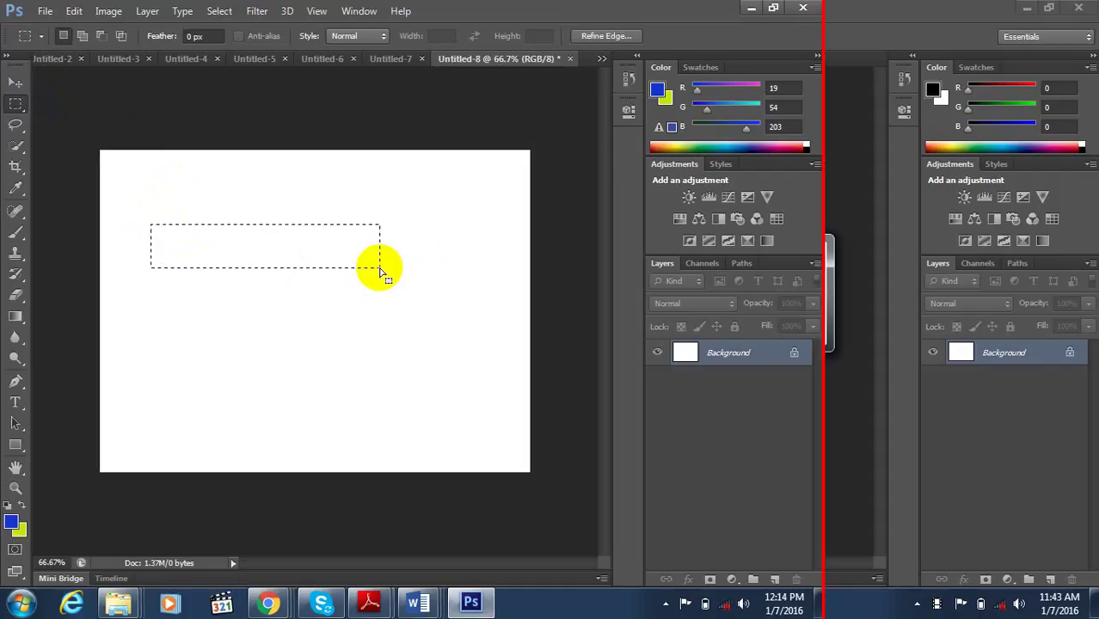
{"action": "key", "text": "ctrl+d"}
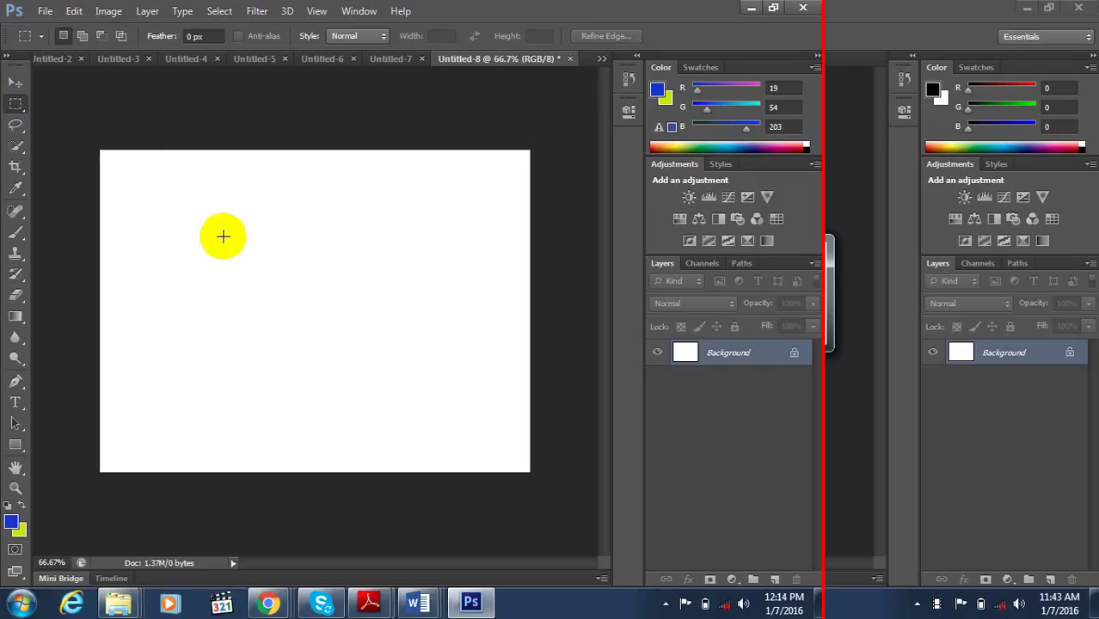
- Draw a perfectly square marquee selection of about 3.18 in per side near the middle of the canvas and deselect it
{"action": "left_click_drag", "start_coordinate": [223, 235], "coordinate": [511, 358]}
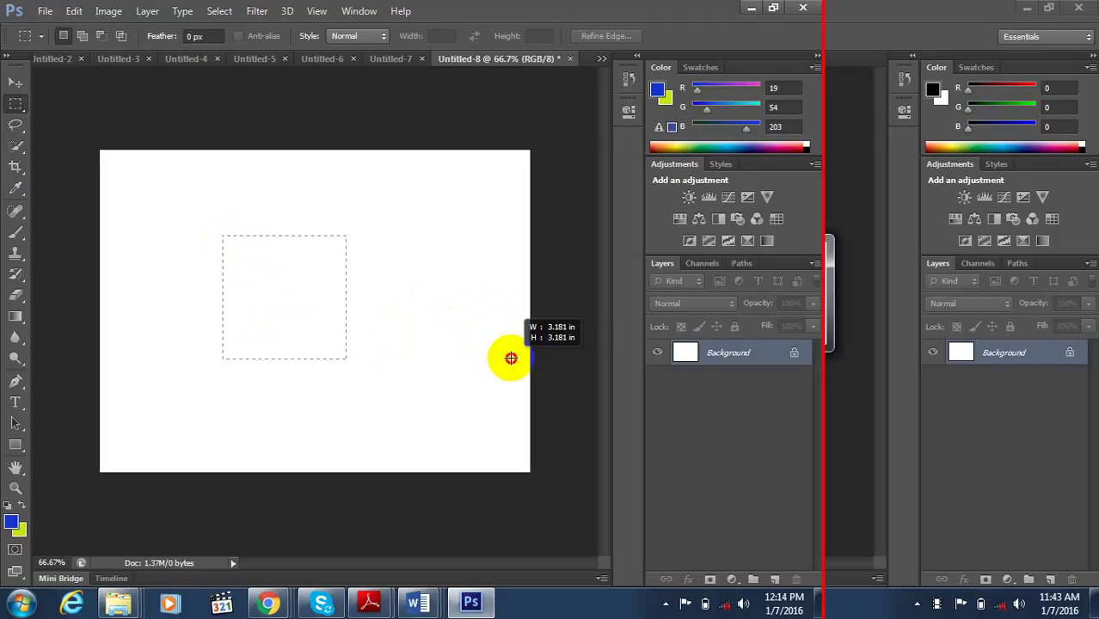
{"action": "left_click_drag", "start_coordinate": [511, 358], "coordinate": [510, 358]}
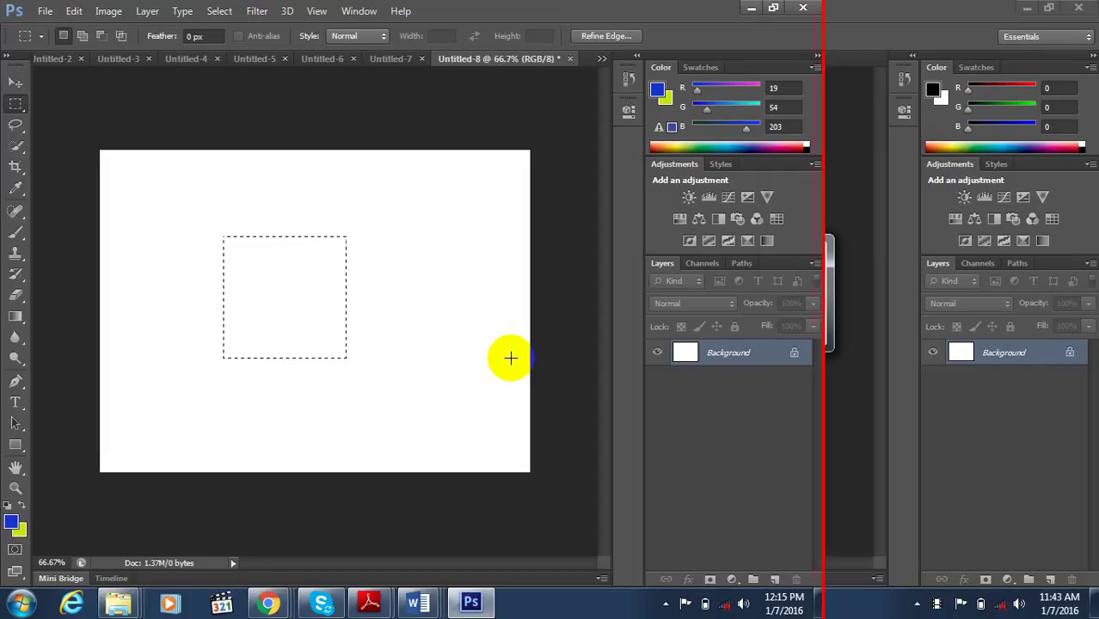
{"action": "left_click", "coordinate": [512, 359]}
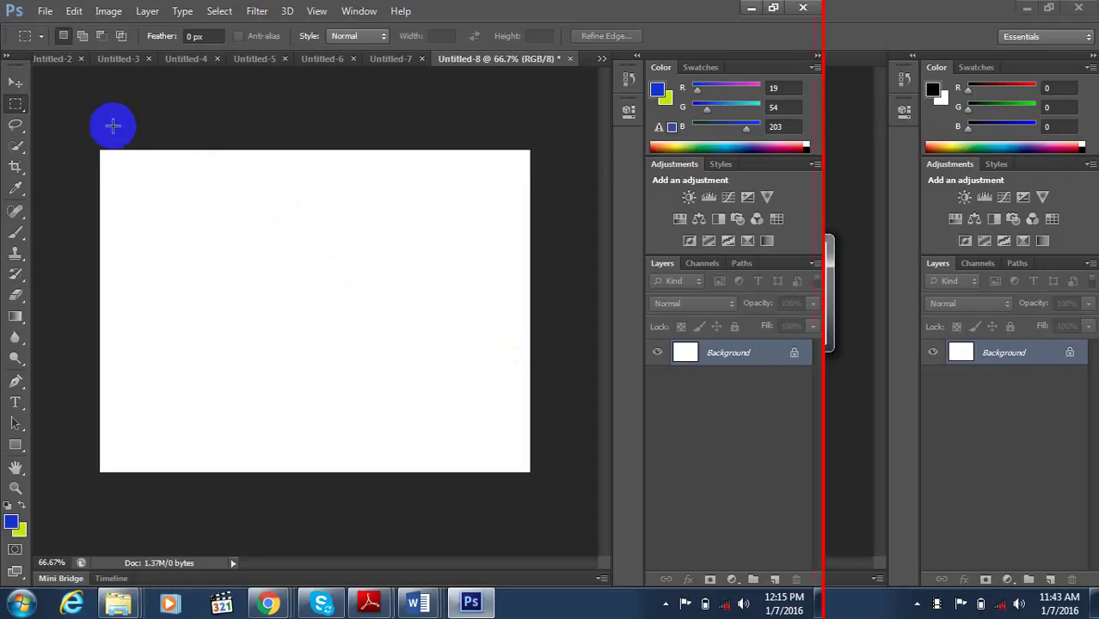
- Draw a wide elliptical marquee selection across the upper middle of the canvas and deselect it
{"action": "right_click", "coordinate": [15, 103]}
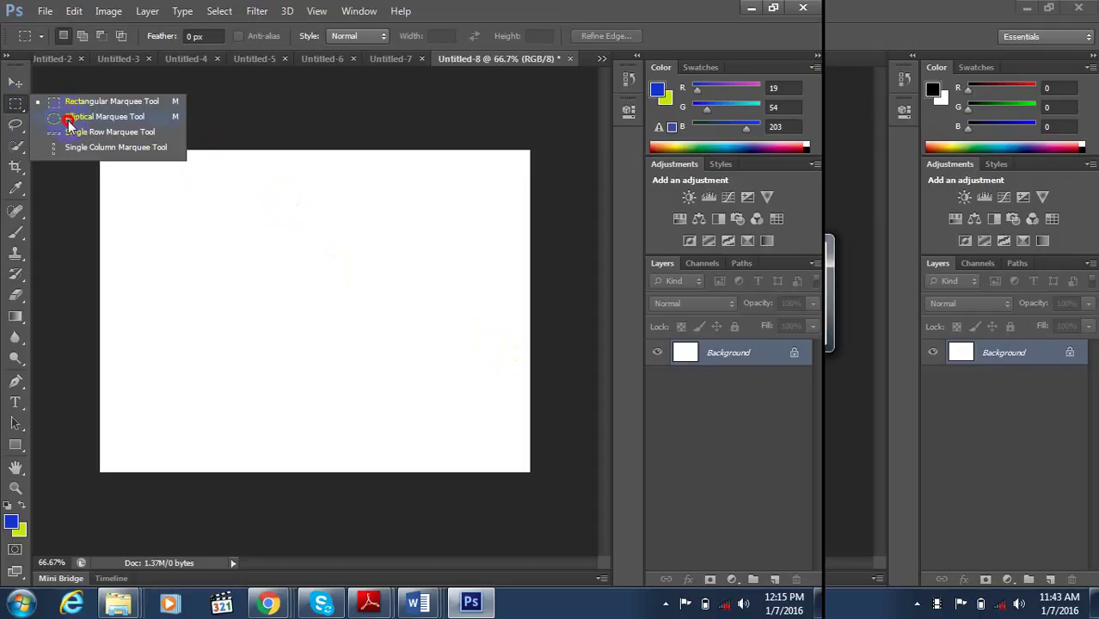
{"action": "left_click", "coordinate": [69, 117]}
{"action": "left_click_drag", "start_coordinate": [151, 230], "coordinate": [402, 309]}
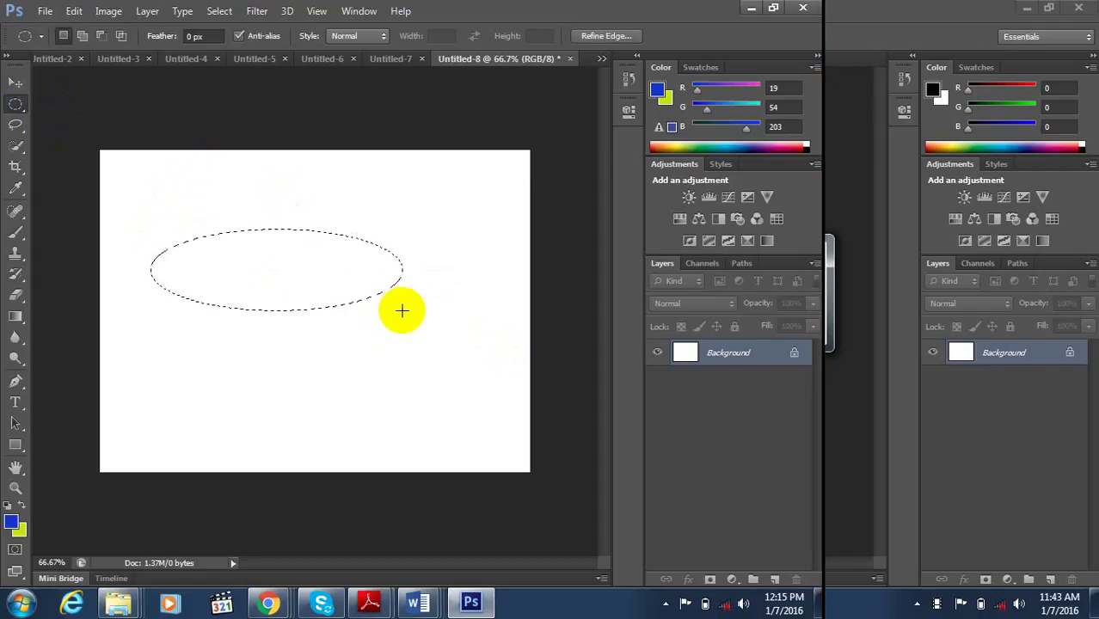
{"action": "left_click", "coordinate": [401, 310]}
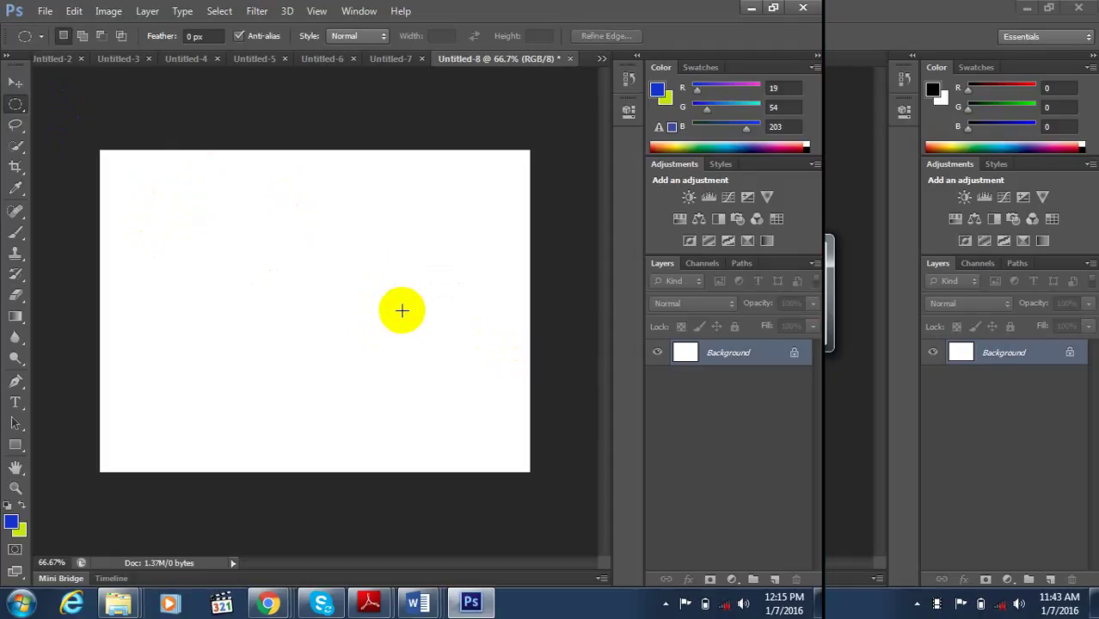
- Draw a circular marquee selection on the canvas and fill it with the background colour, followed by the blue foreground colour
{"action": "left_click_drag", "start_coordinate": [201, 239], "coordinate": [348, 352]}
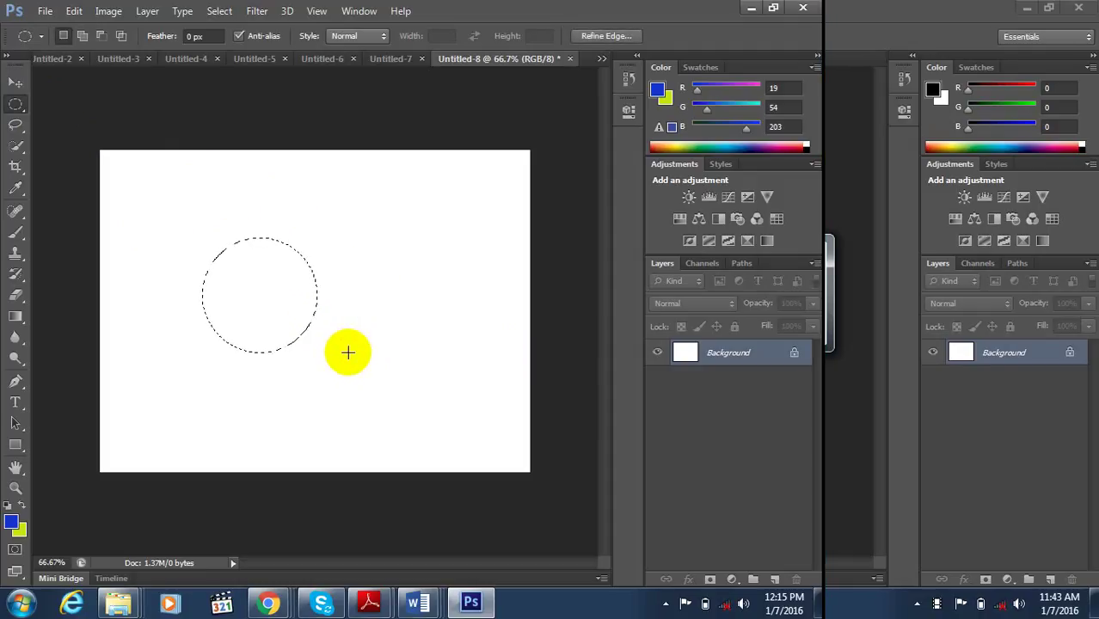
{"action": "key", "text": "ctrl+BackSpace"}
{"action": "key", "text": "alt+BackSpace"}
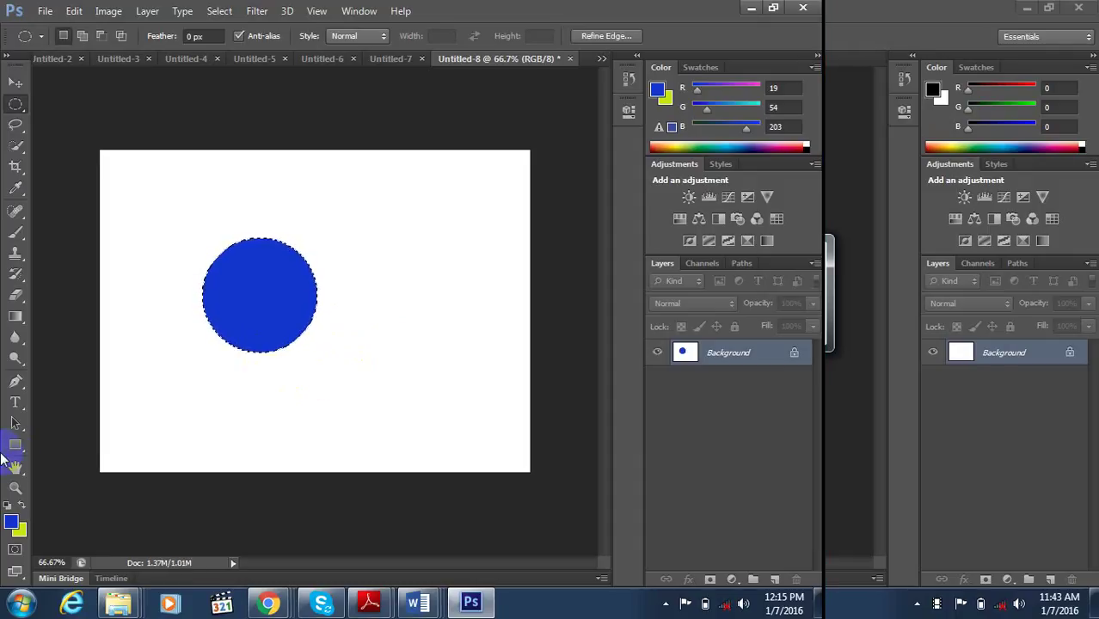
- Set the foreground colour to green (#36cb13), refill the circular selection with it and deselect
{"action": "left_click", "coordinate": [10, 522]}
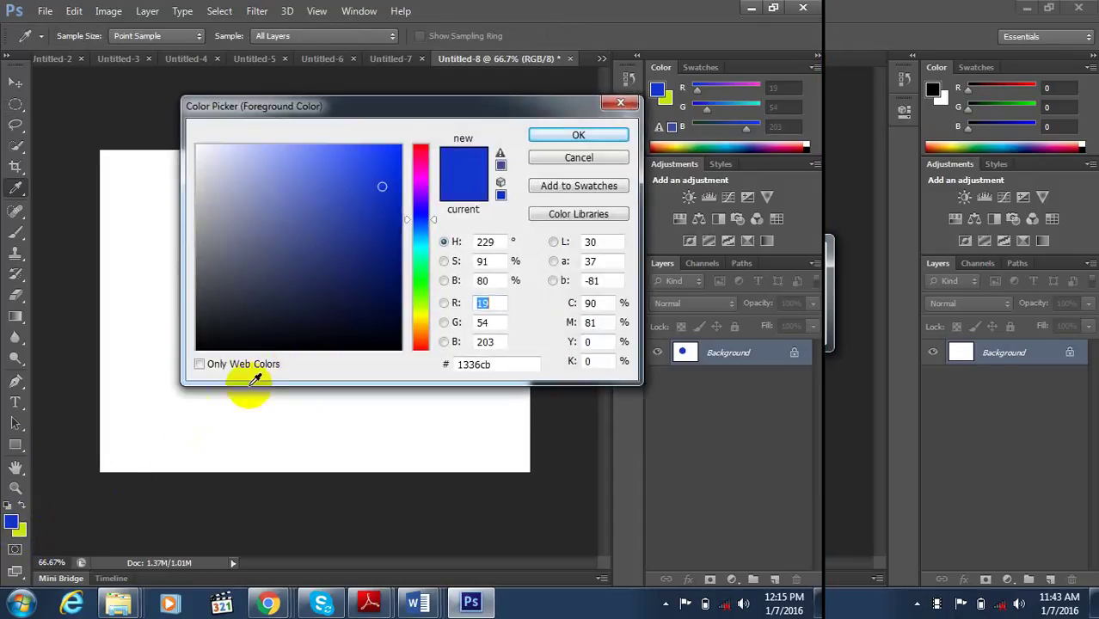
{"action": "left_click", "coordinate": [427, 292]}
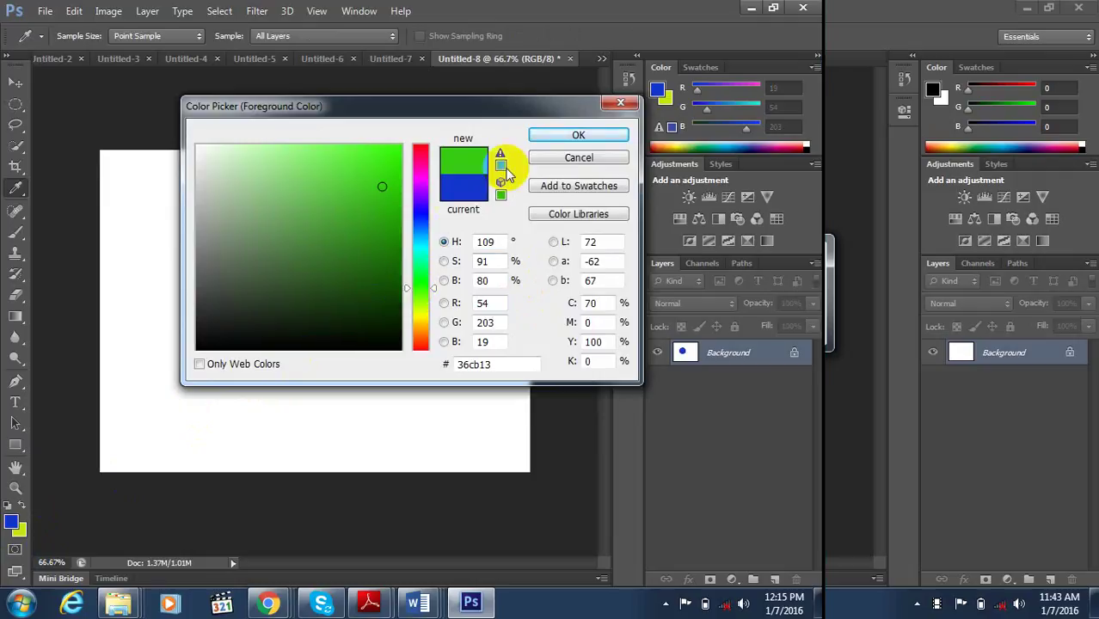
{"action": "left_click", "coordinate": [580, 135]}
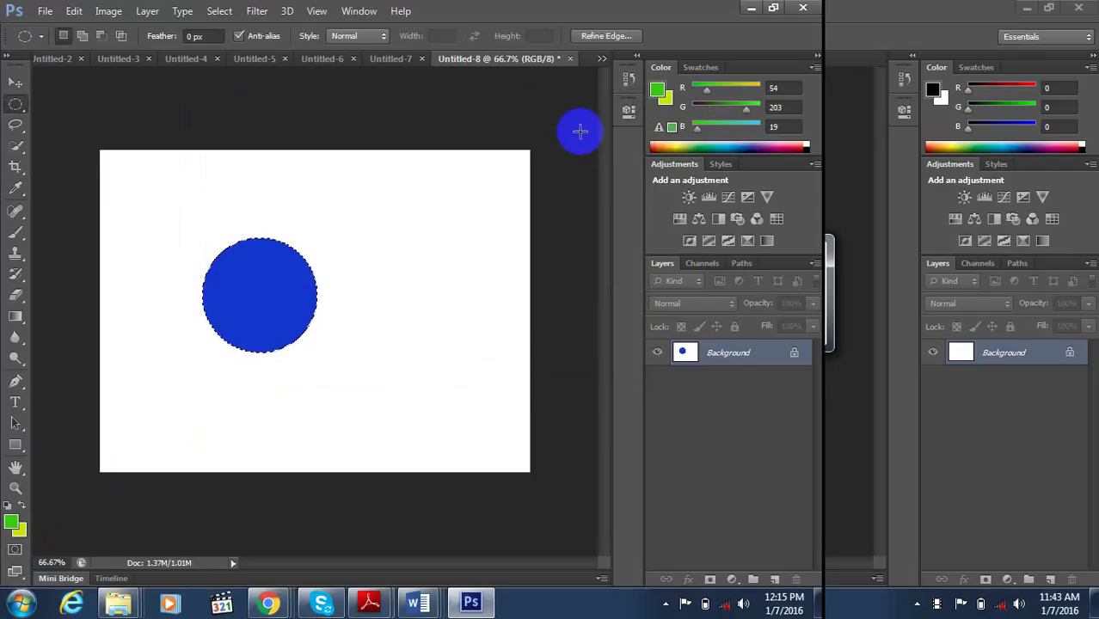
{"action": "key", "text": "alt+BackSpace"}
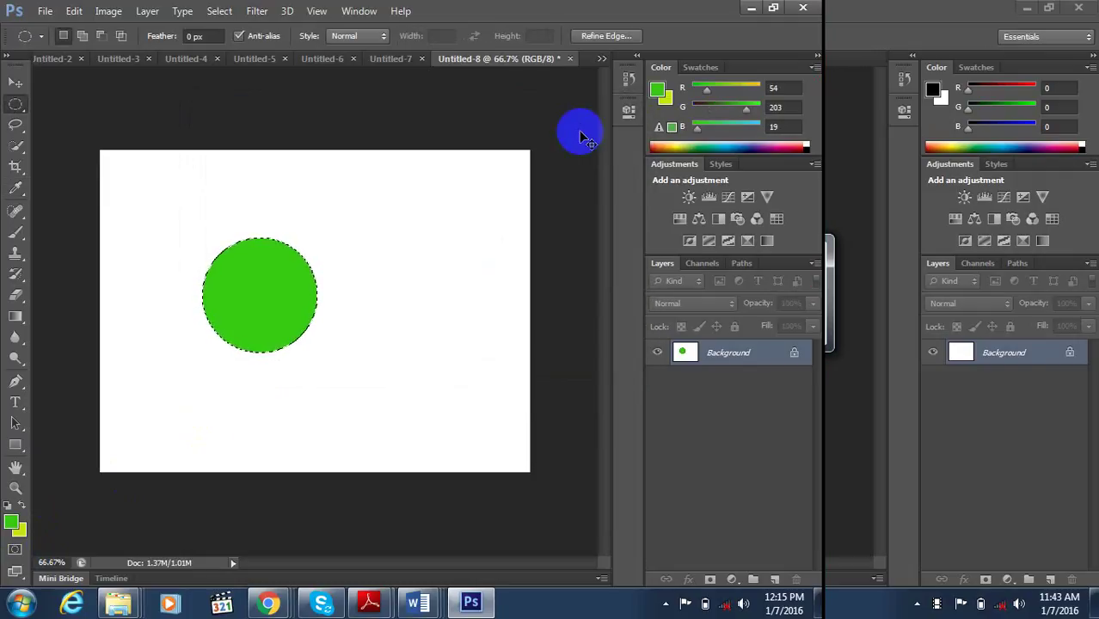
{"action": "key", "text": "ctrl+d"}
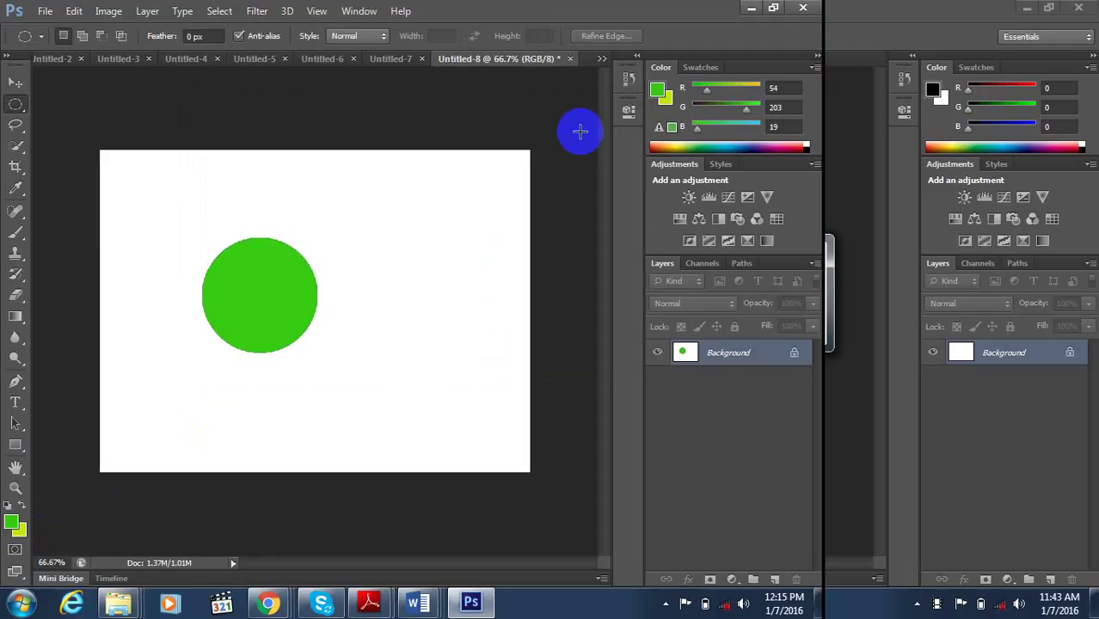
- Undo the deselection, the circle's colour fills and the circular selection
{"action": "key", "text": "ctrl+alt+z"}
{"action": "key", "text": "ctrl+alt+z"}
{"action": "key", "text": "ctrl+alt+z"}
{"action": "key", "text": "ctrl+alt+z"}
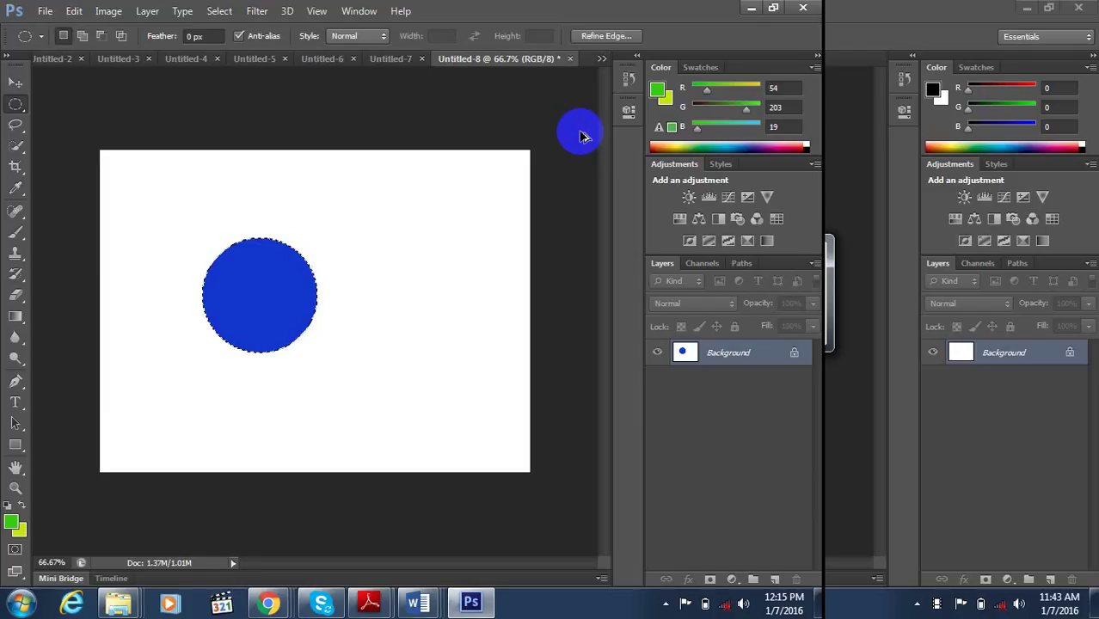
{"action": "key", "text": "ctrl+alt+z"}
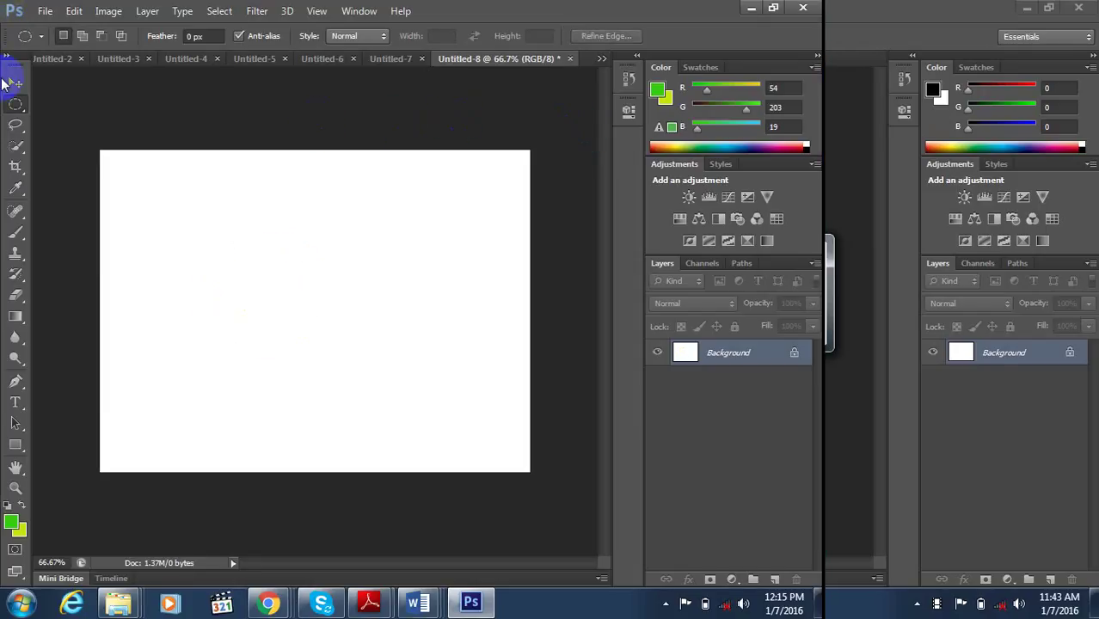
- Place a Single Row Marquee selection across the upper part of the canvas, fill it with the green foreground colour and deselect
{"action": "left_click_drag", "start_coordinate": [14, 104], "coordinate": [80, 136]}
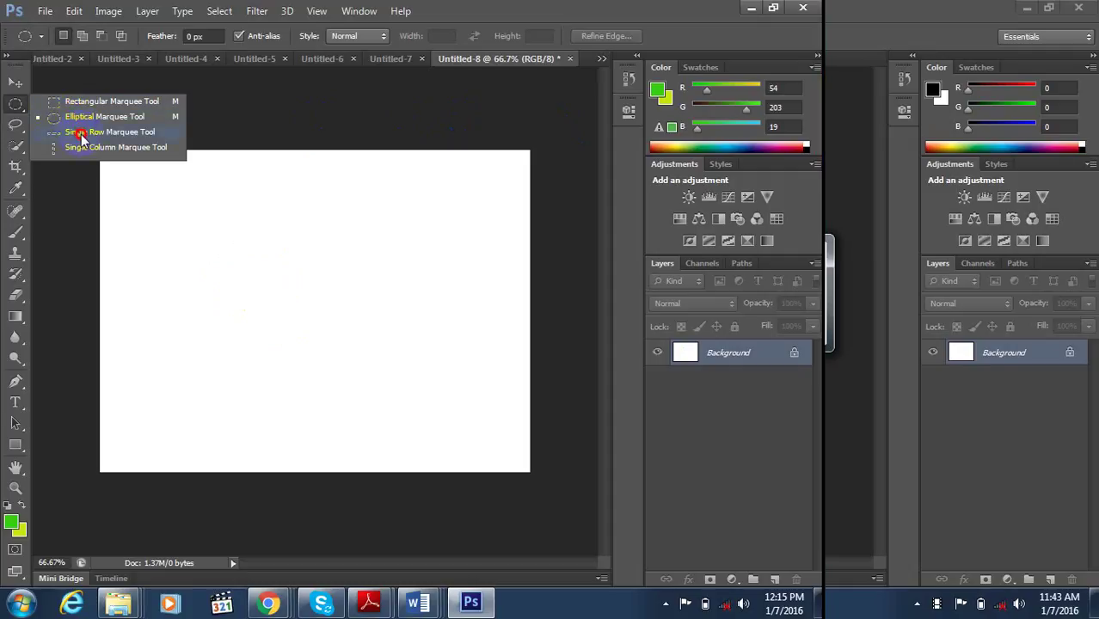
{"action": "left_click", "coordinate": [81, 134]}
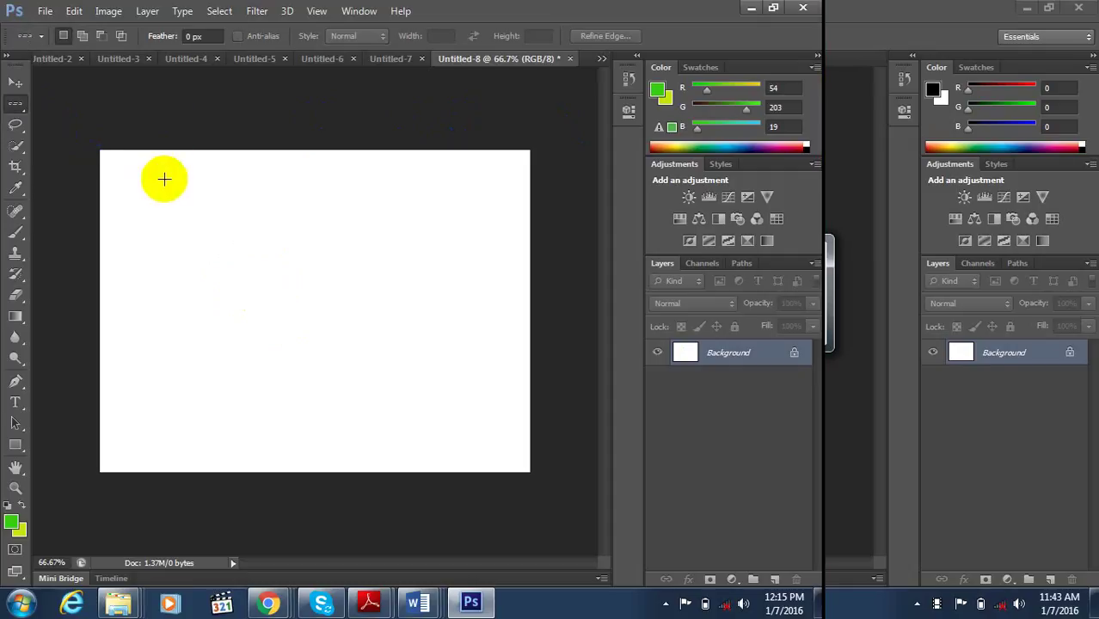
{"action": "left_click_drag", "start_coordinate": [164, 183], "coordinate": [168, 221]}
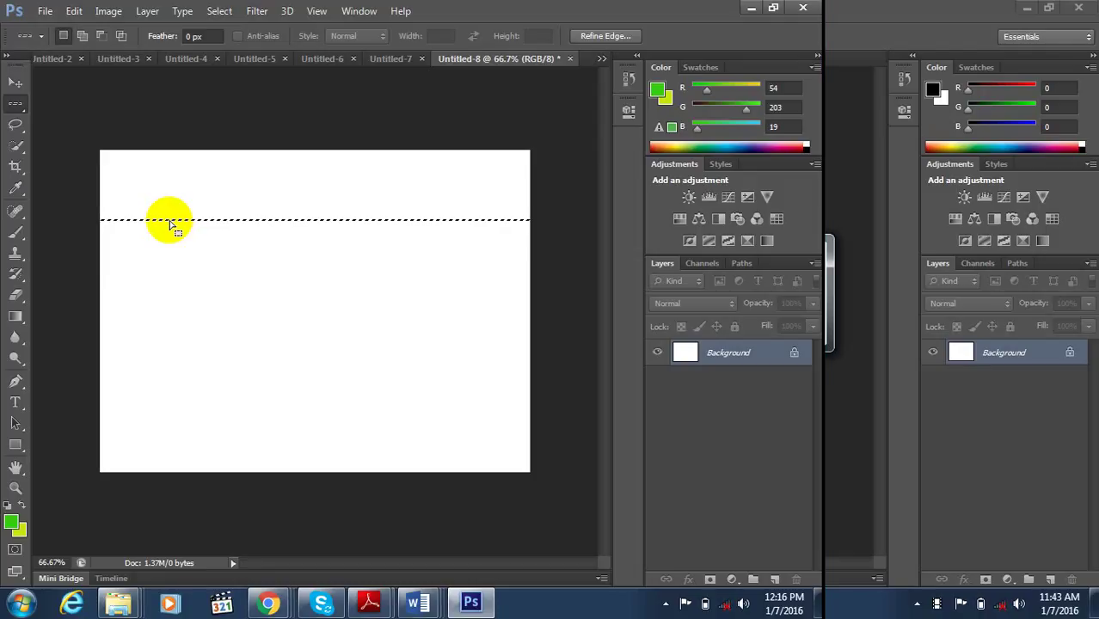
{"action": "key", "text": "alt+Delete"}
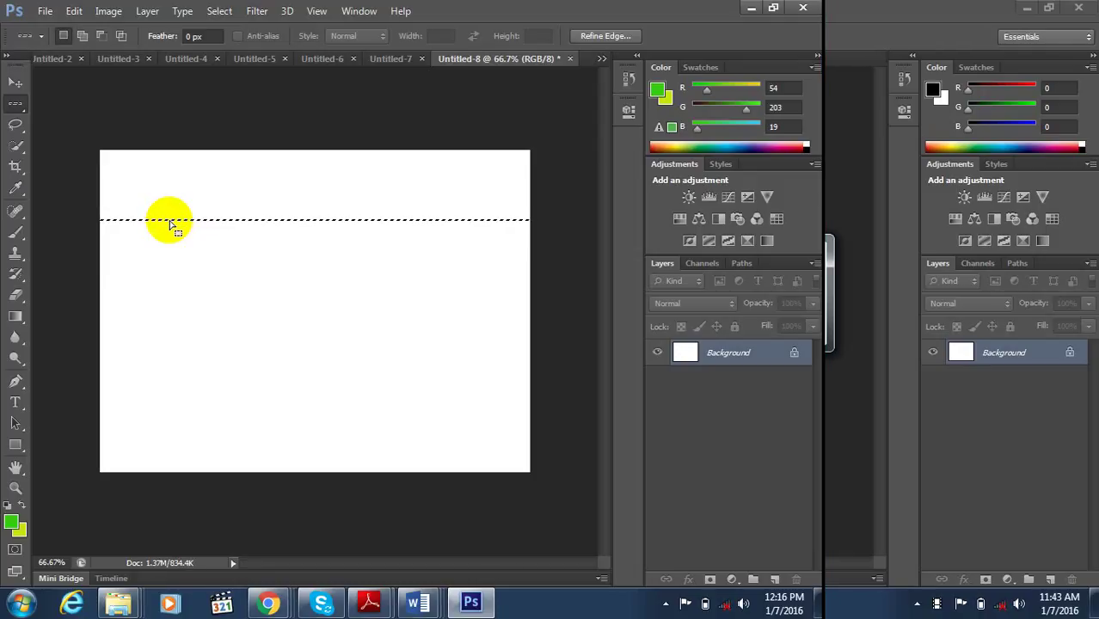
{"action": "key", "text": "ctrl+d"}
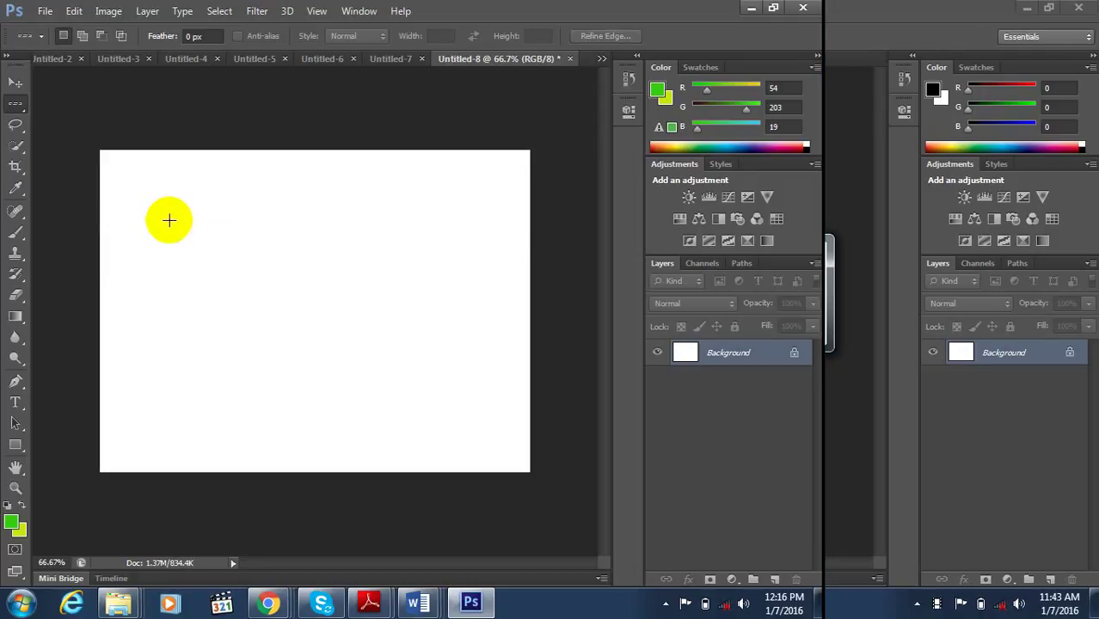
- Examine how the thin green line displays at zoom levels between 25% and 200%, ending at 100%
{"action": "key", "text": "ctrl+1"}
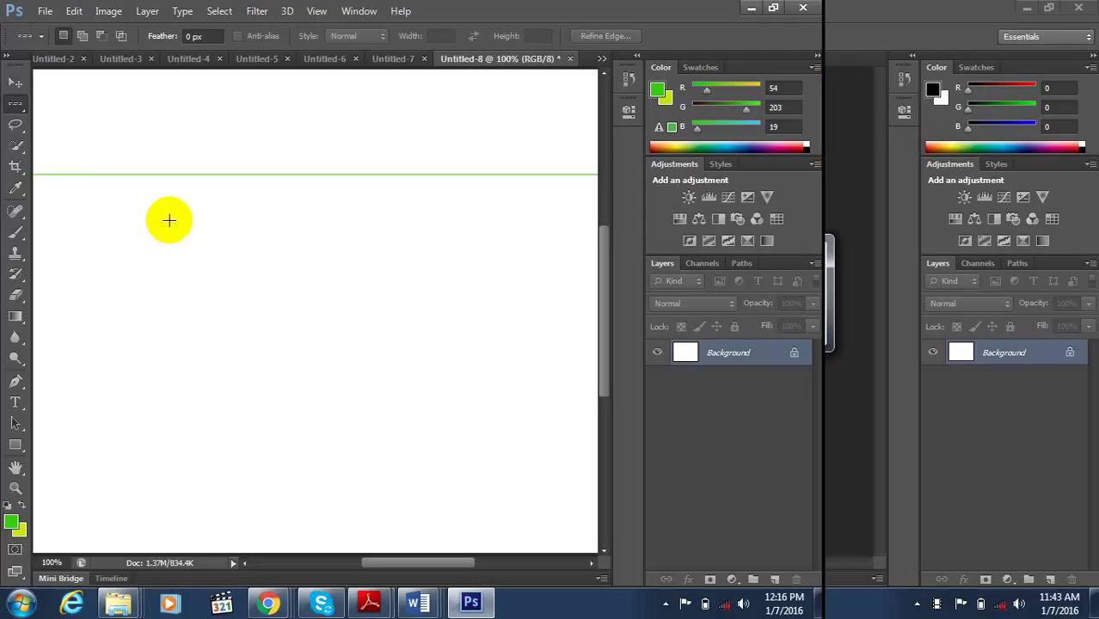
{"action": "key", "text": "ctrl+minus"}
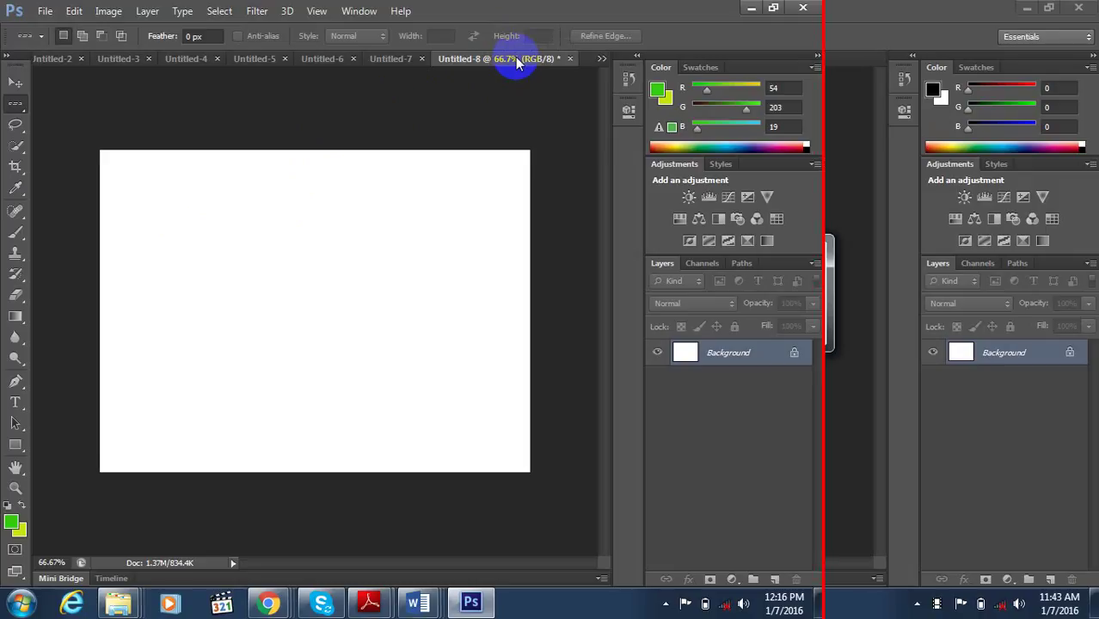
{"action": "key", "text": "ctrl+plus"}
{"action": "key", "text": "ctrl+plus"}
{"action": "key", "text": "ctrl+plus"}
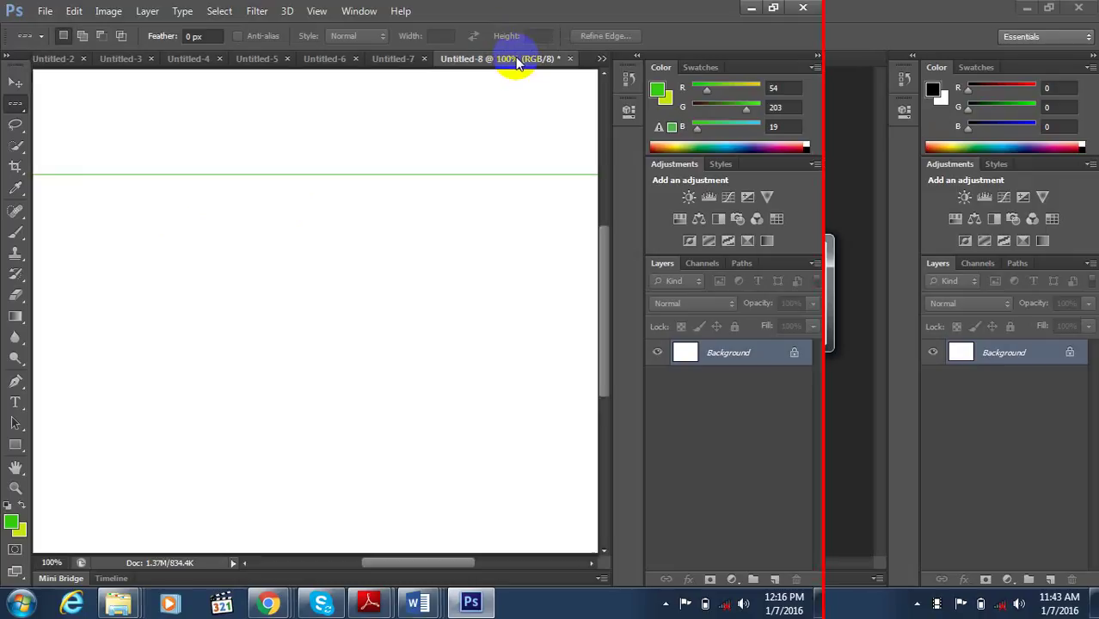
{"action": "key", "text": "ctrl+minus"}
{"action": "key", "text": "ctrl+minus"}
{"action": "key", "text": "ctrl+minus"}
{"action": "key", "text": "ctrl+minus"}
{"action": "key", "text": "ctrl+minus"}
{"action": "key", "text": "ctrl+minus"}
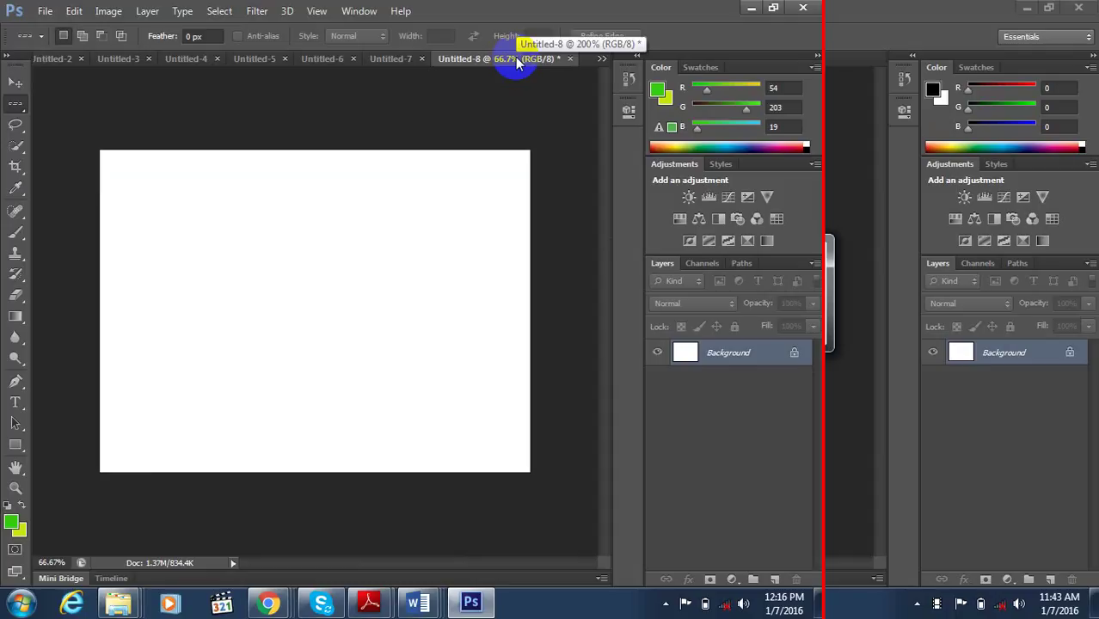
{"action": "key", "text": "ctrl+plus"}
{"action": "key", "text": "ctrl+plus"}
{"action": "key", "text": "ctrl+plus"}
{"action": "key", "text": "ctrl+plus"}
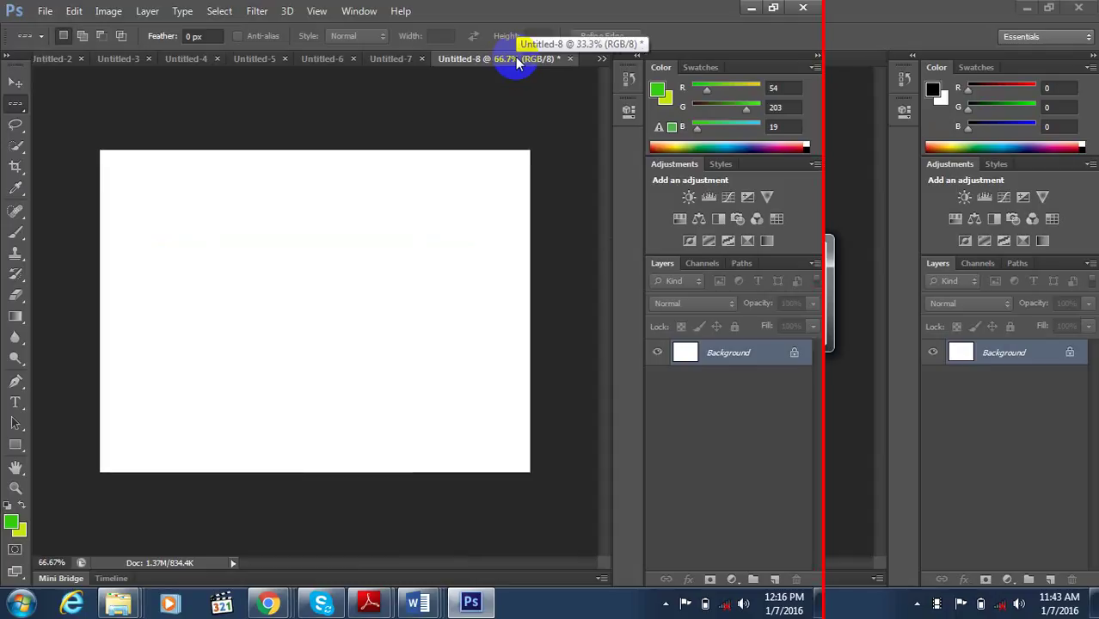
{"action": "key", "text": "ctrl+minus"}
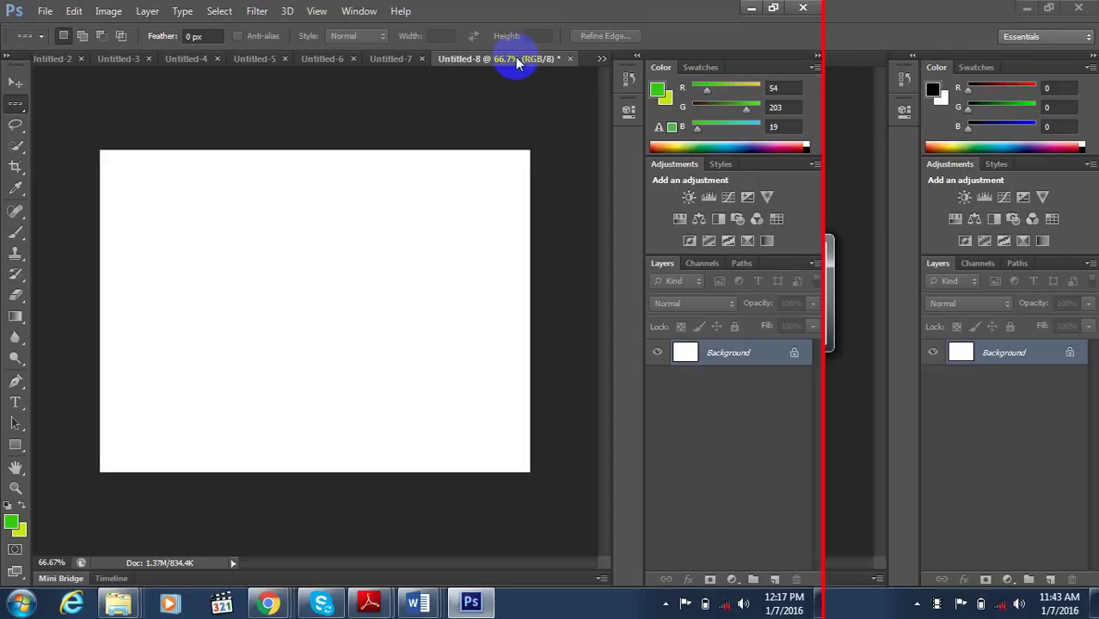
{"action": "key", "text": "ctrl+minus"}
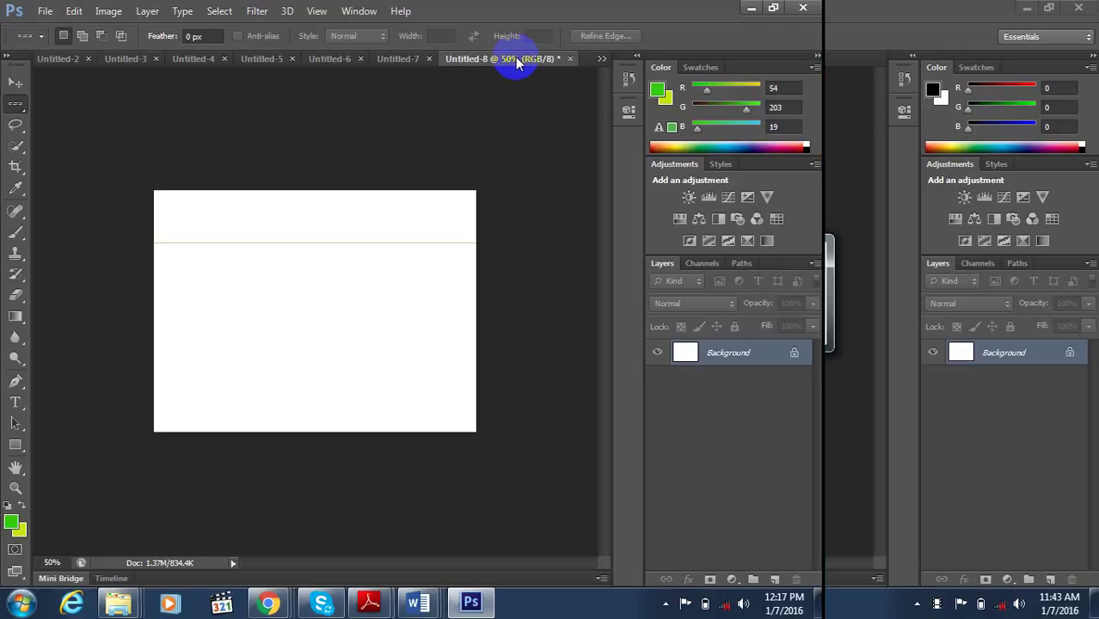
{"action": "key", "text": "ctrl+plus"}
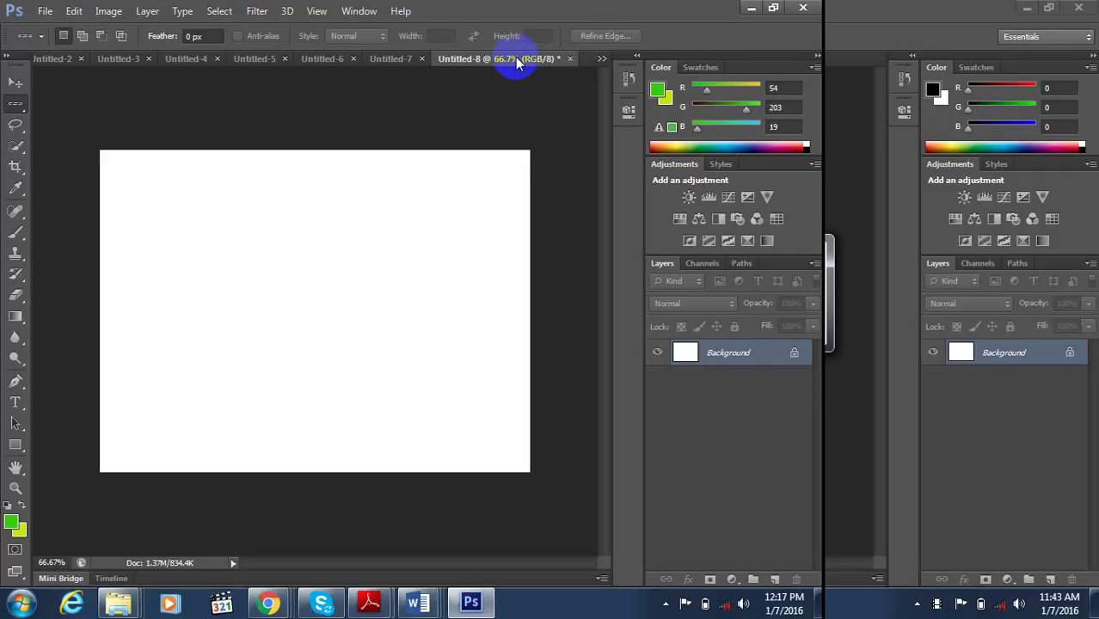
{"action": "key", "text": "ctrl+1"}
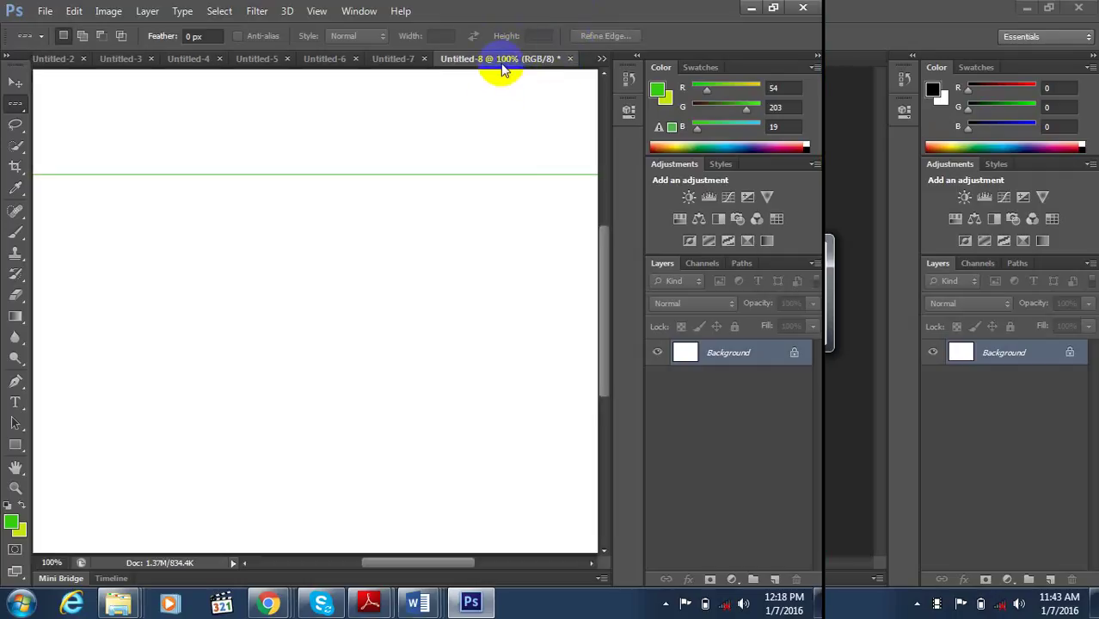
{"action": "key", "text": "ctrl+minus"}
{"action": "key", "text": "ctrl+minus"}
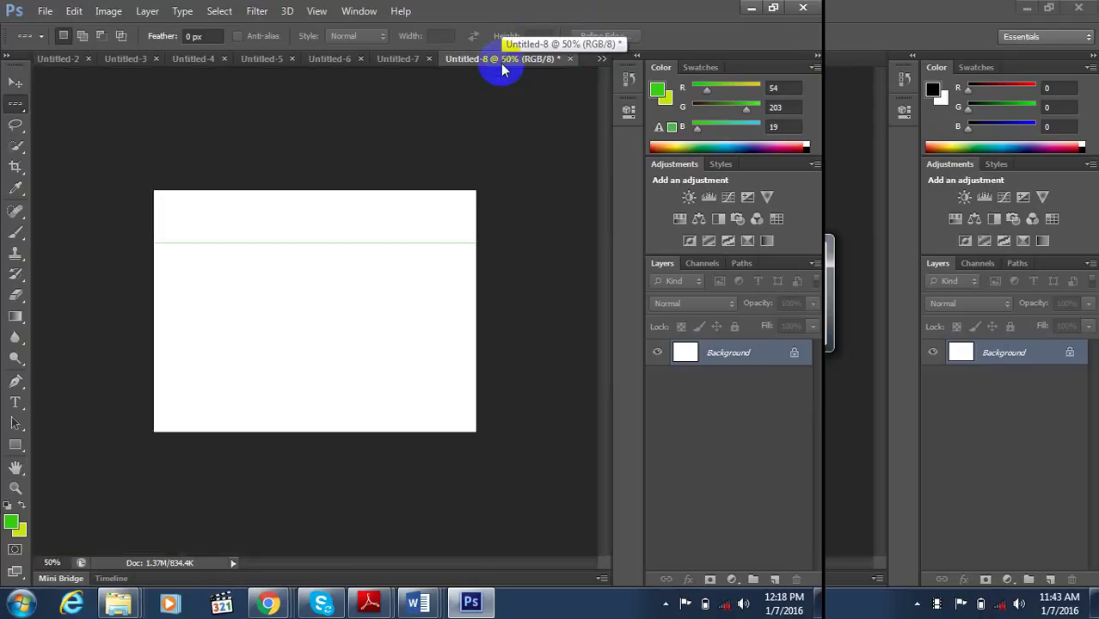
{"action": "key", "text": "ctrl+minus"}
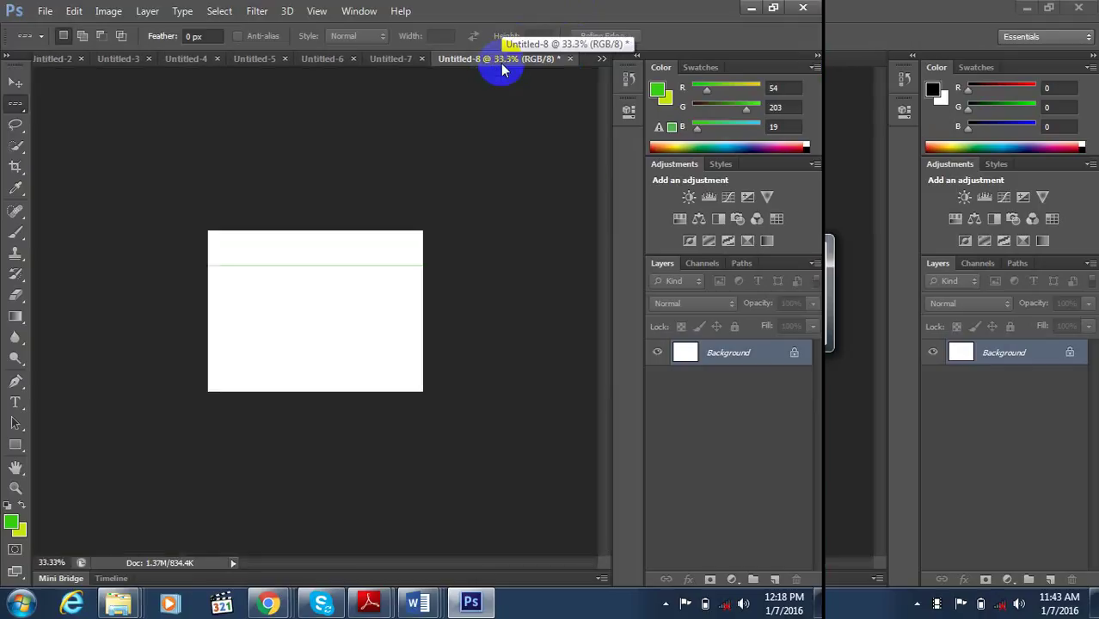
{"action": "key", "text": "ctrl+minus"}
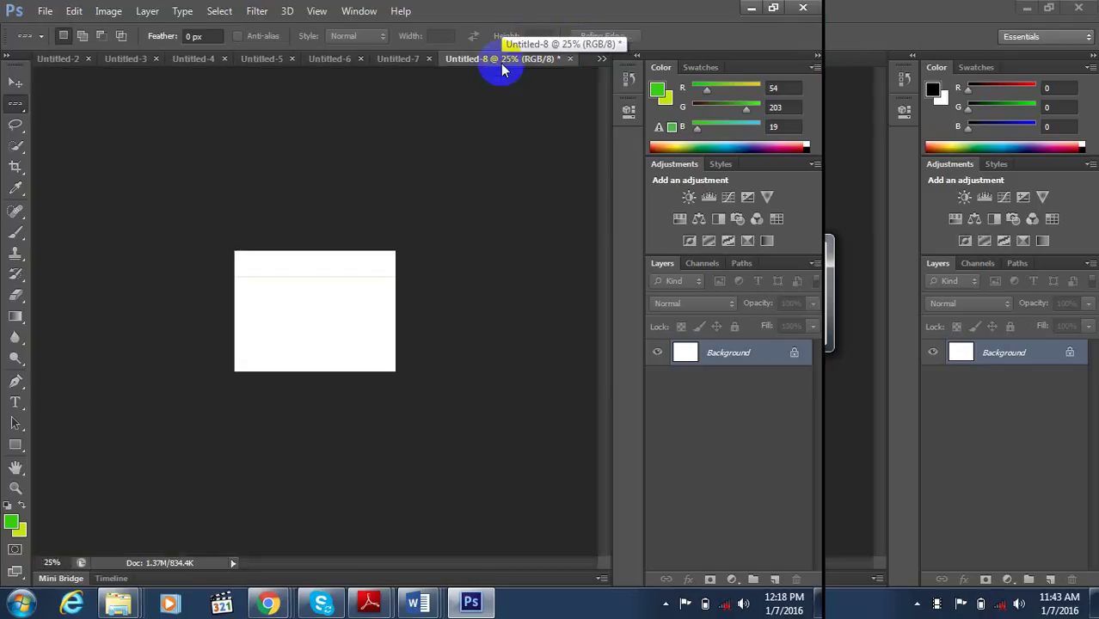
{"action": "key", "text": "ctrl+plus"}
{"action": "key", "text": "ctrl+plus"}
{"action": "key", "text": "ctrl+plus"}
{"action": "key", "text": "ctrl+plus"}
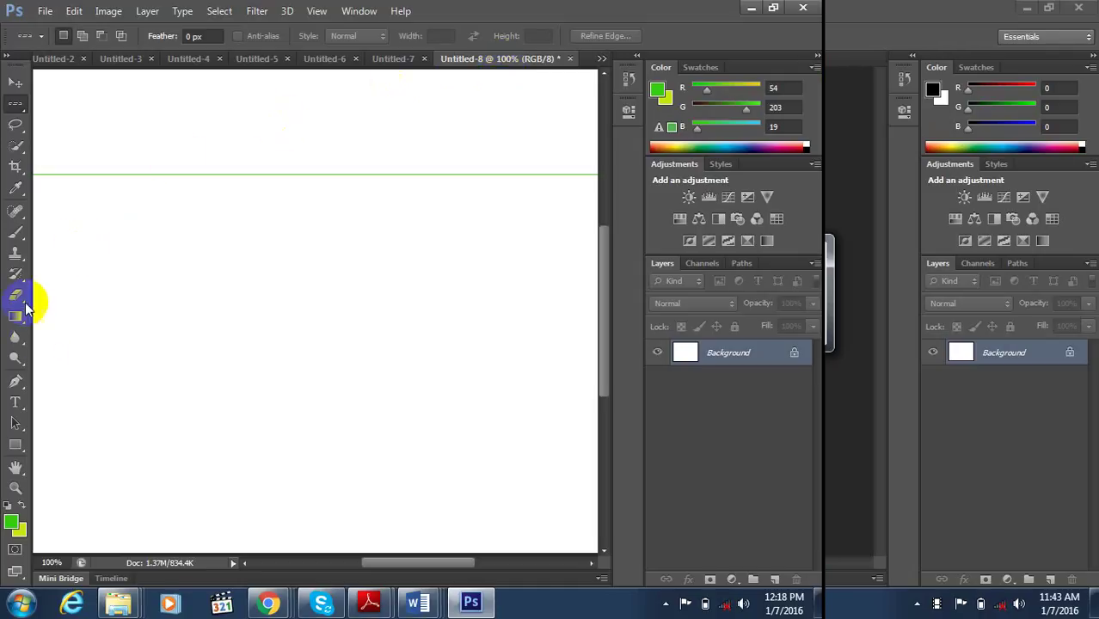
- Place a Single Column Marquee selection crossing the green line, fill it with the yellow background colour and deselect
{"action": "left_click", "coordinate": [17, 117]}
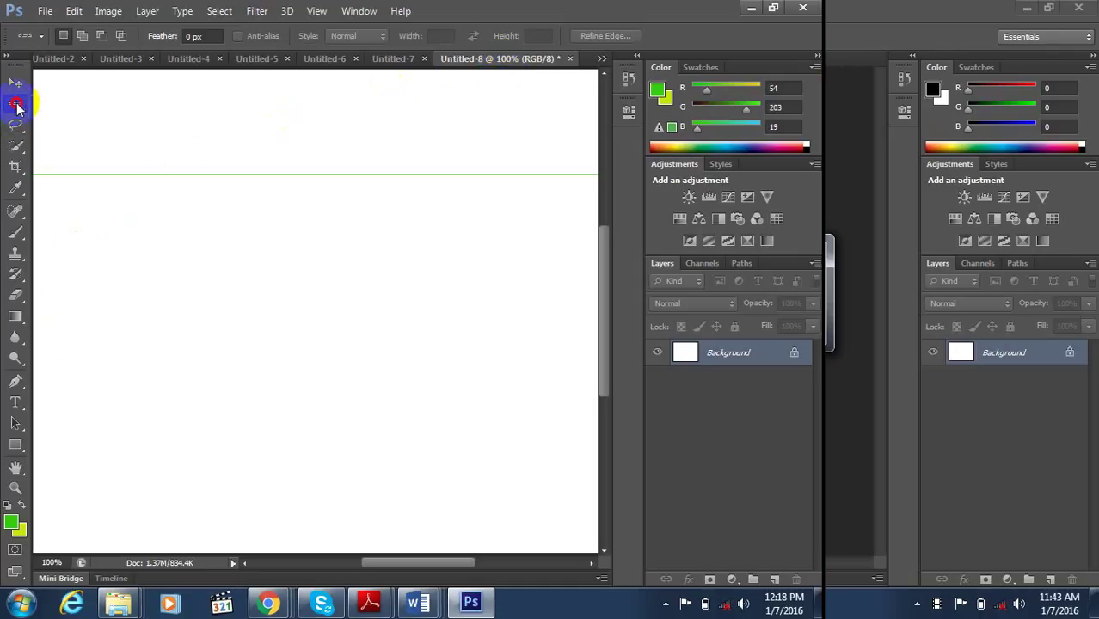
{"action": "left_click", "coordinate": [14, 103]}
{"action": "left_click", "coordinate": [60, 145]}
{"action": "left_click_drag", "start_coordinate": [129, 164], "coordinate": [210, 181]}
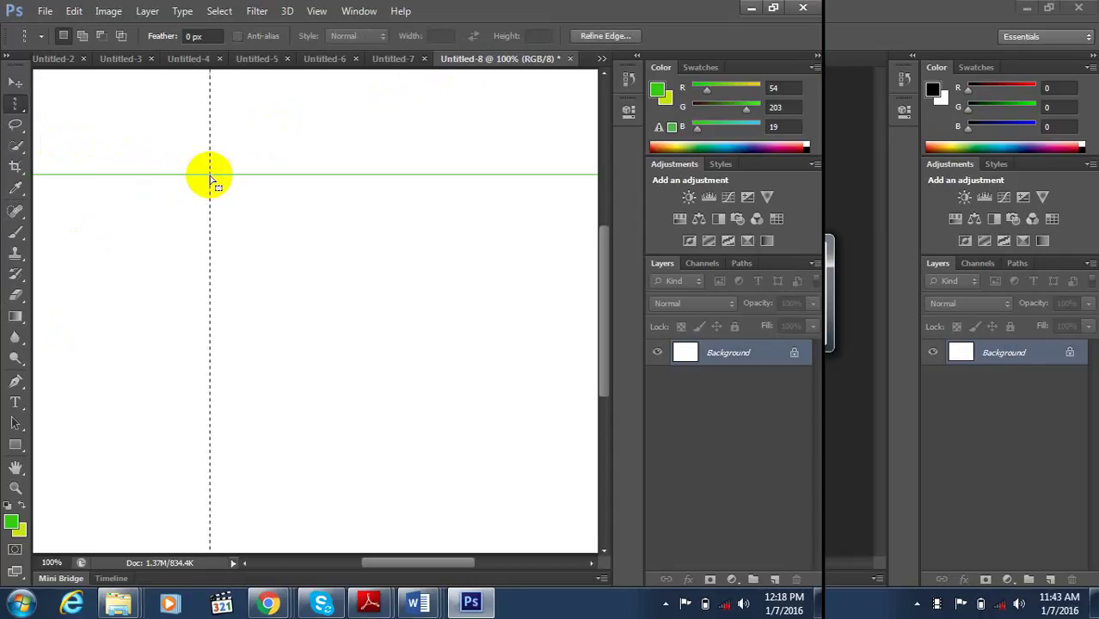
{"action": "key", "text": "ctrl+d"}
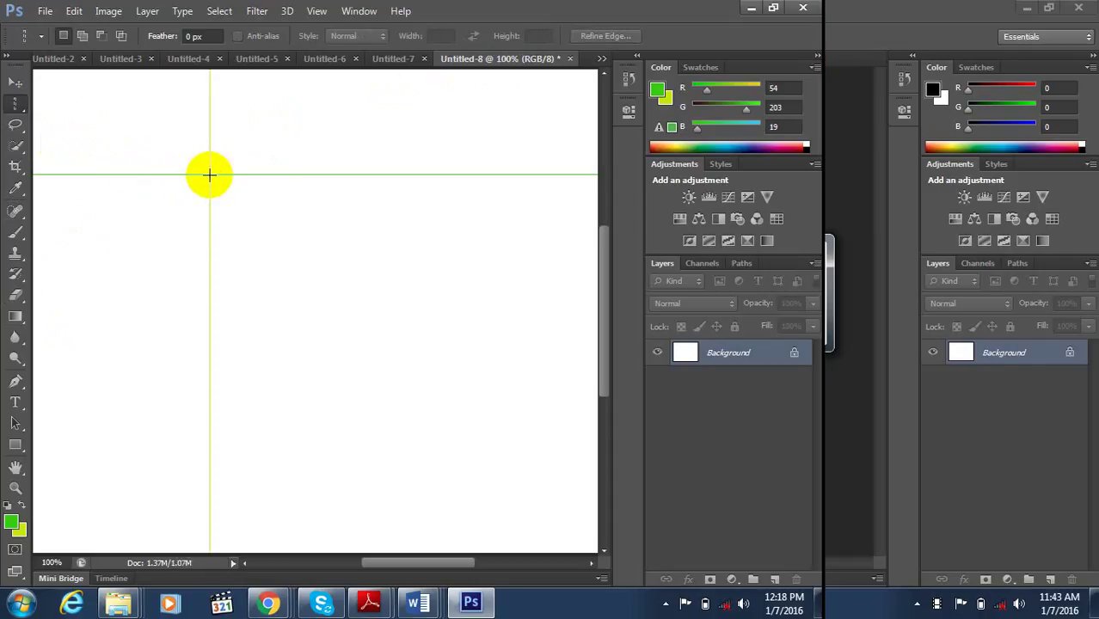